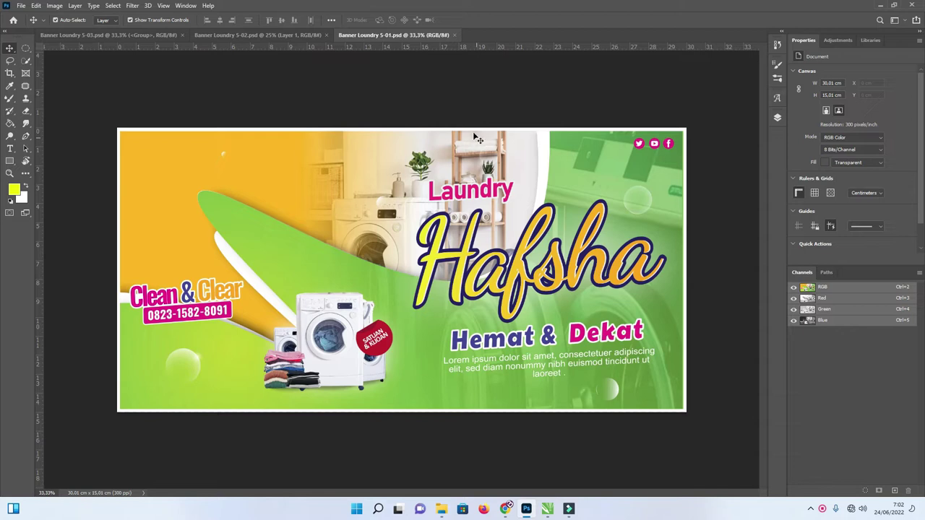
Zoom the CorelDRAW view so all three laundry banners fill the window, then return to the Pick tool
click(547, 509)
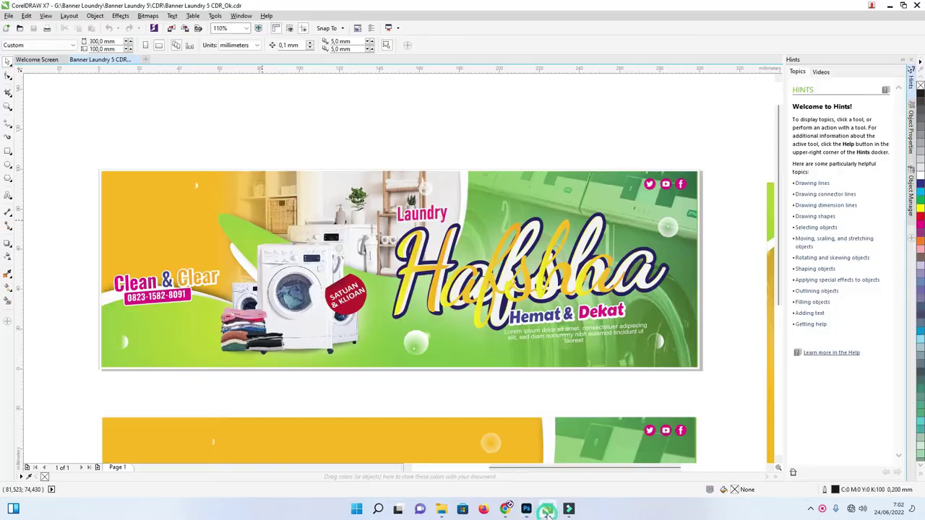
scroll(473, 267, down, 4)
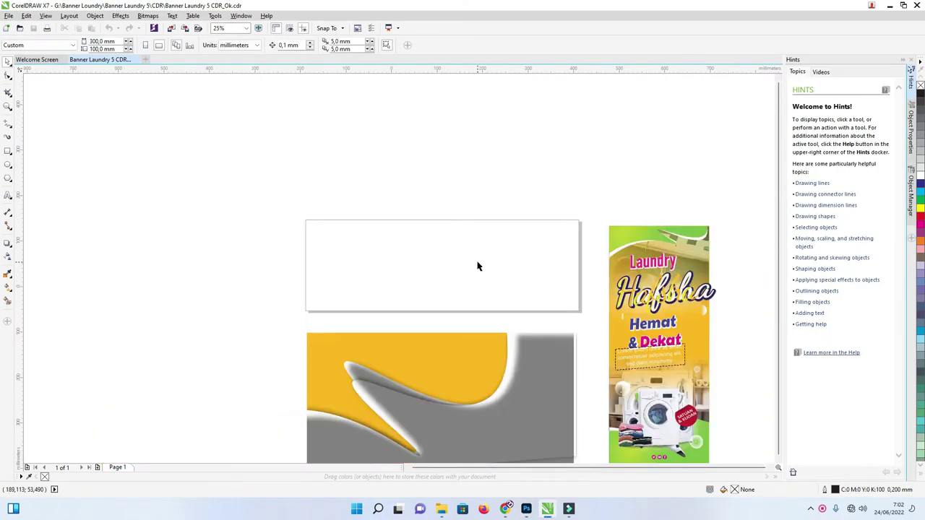
key(z)
drag(316, 194, 648, 402)
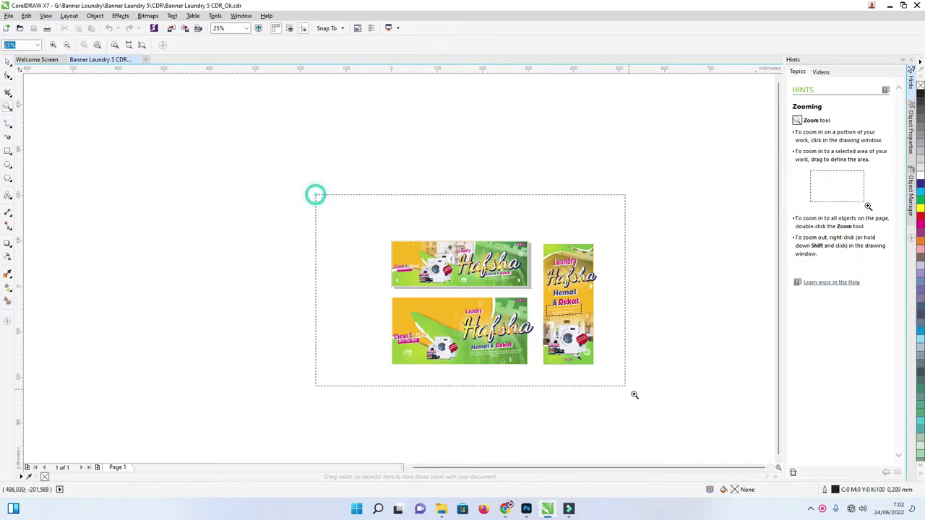
click(7, 64)
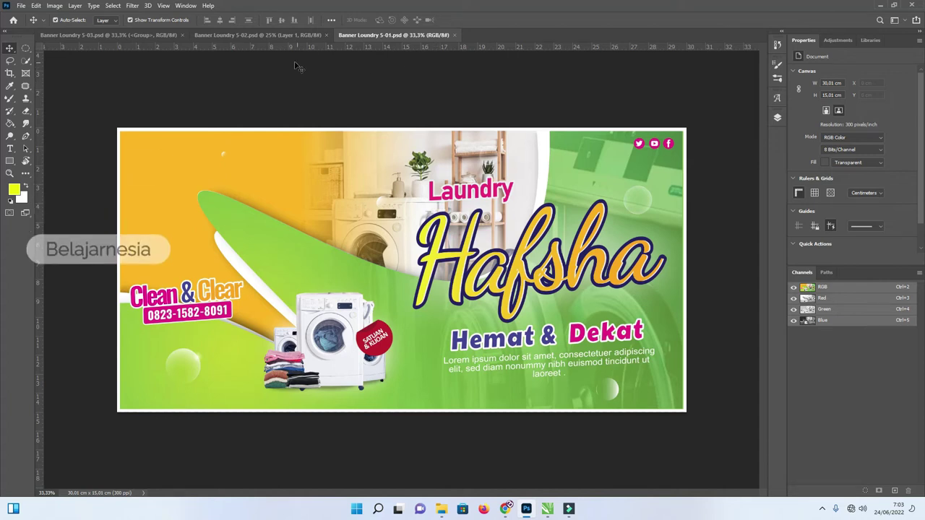
Flip between the 5-03, 5-02 and 5-01 banner documents to compare them
click(90, 36)
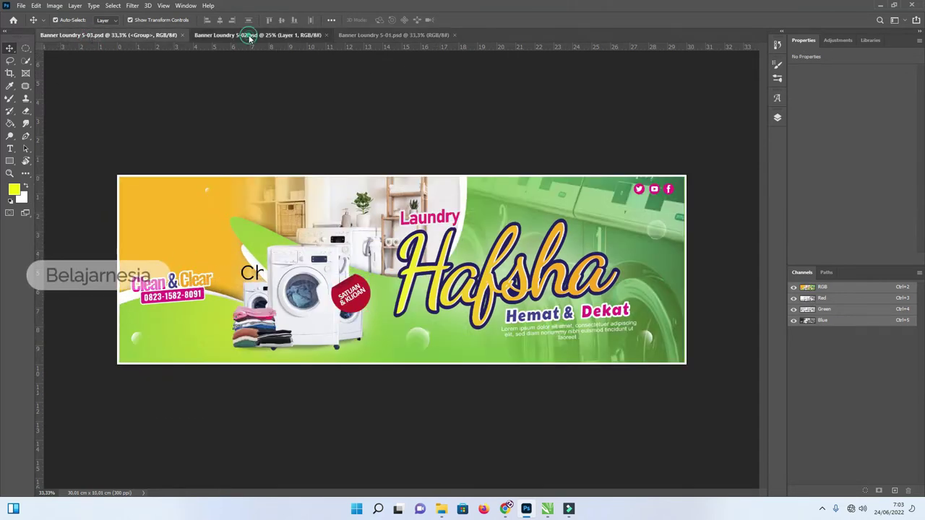
click(253, 35)
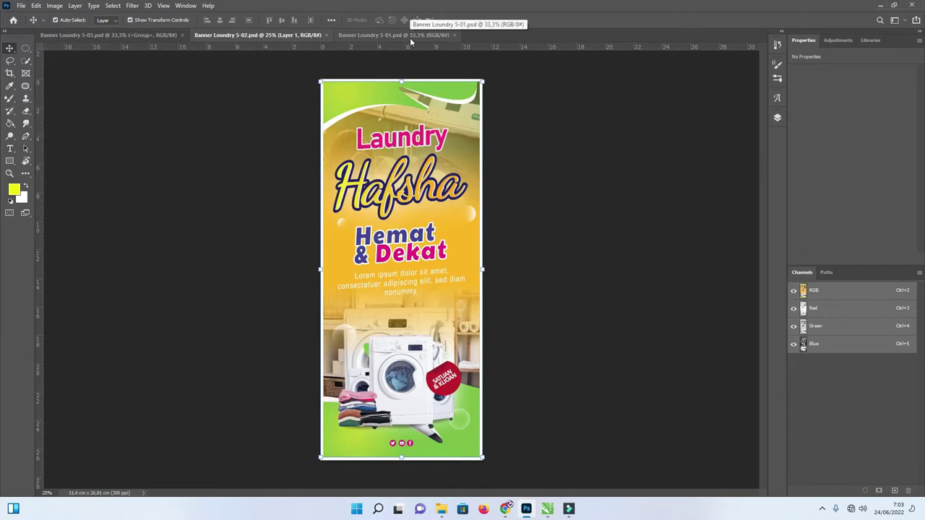
click(409, 34)
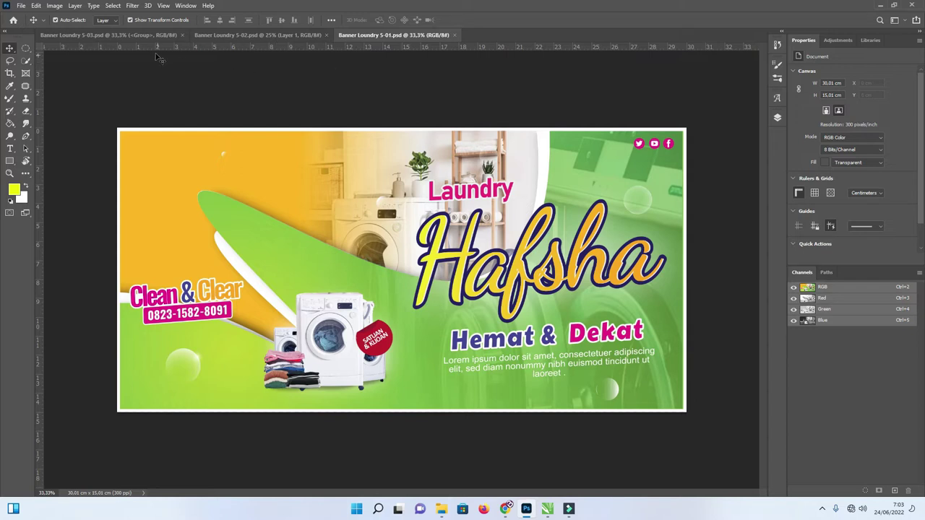
click(145, 34)
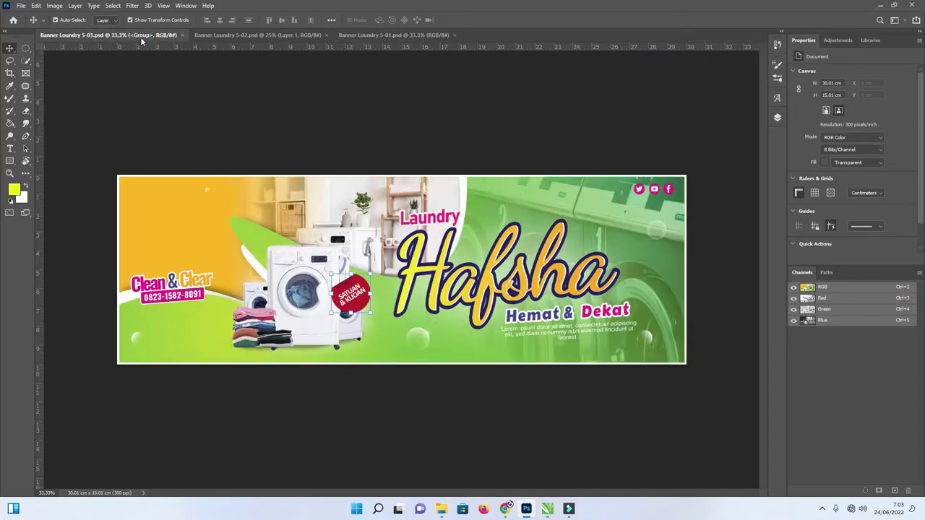
click(238, 35)
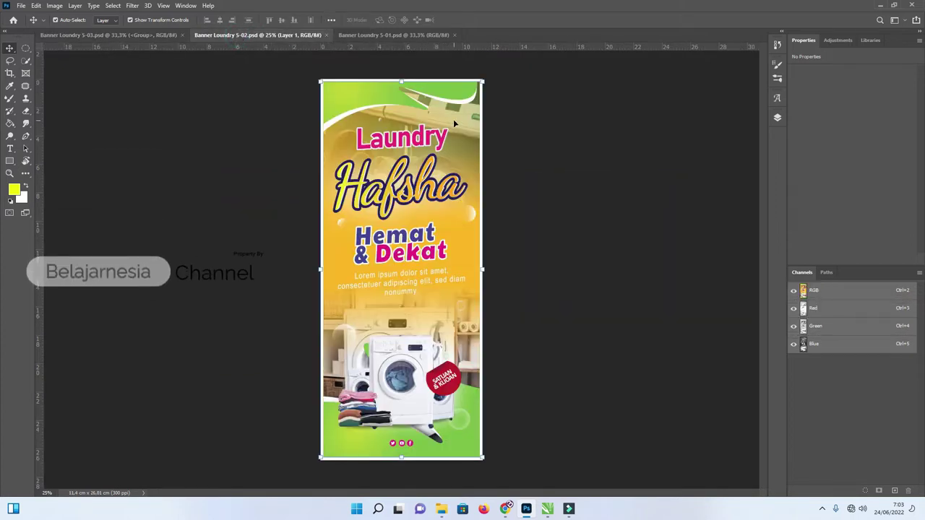
click(147, 34)
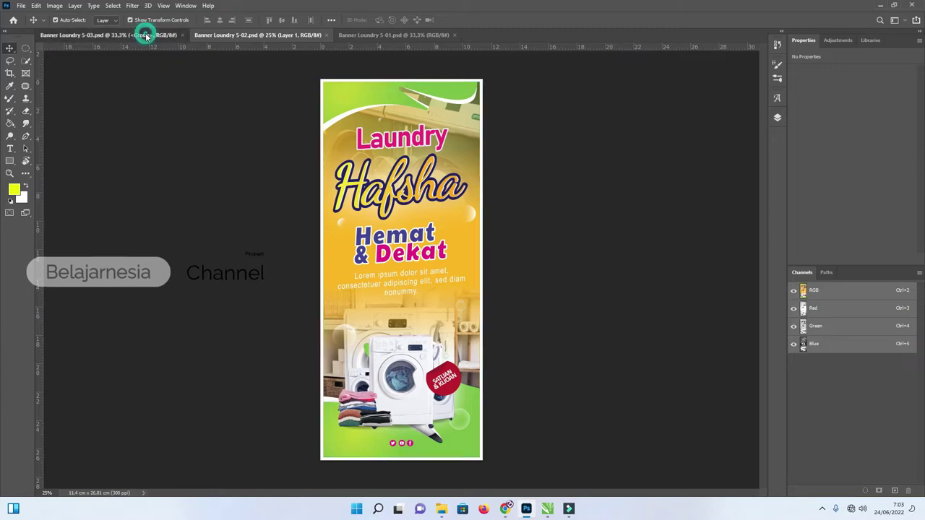
click(386, 36)
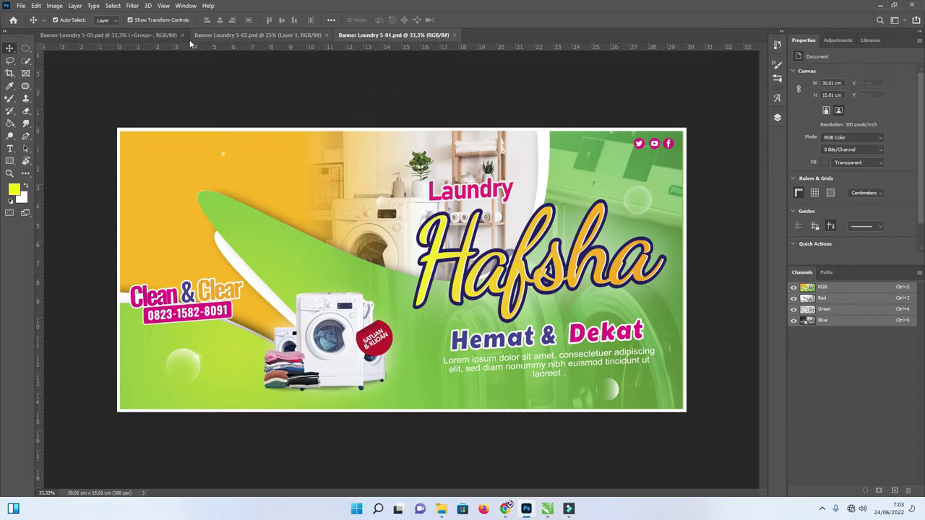
Show the wide 5-03 banner and bring up its Layers panel
click(152, 35)
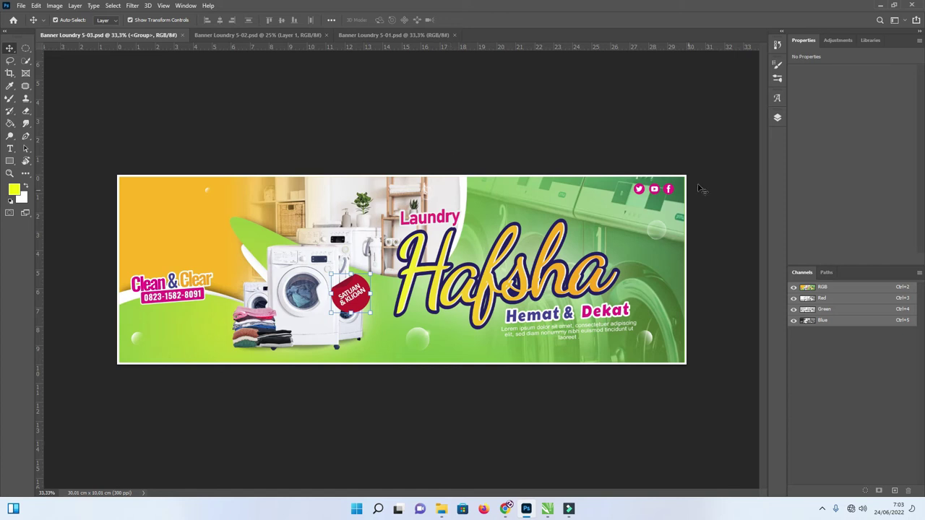
click(776, 117)
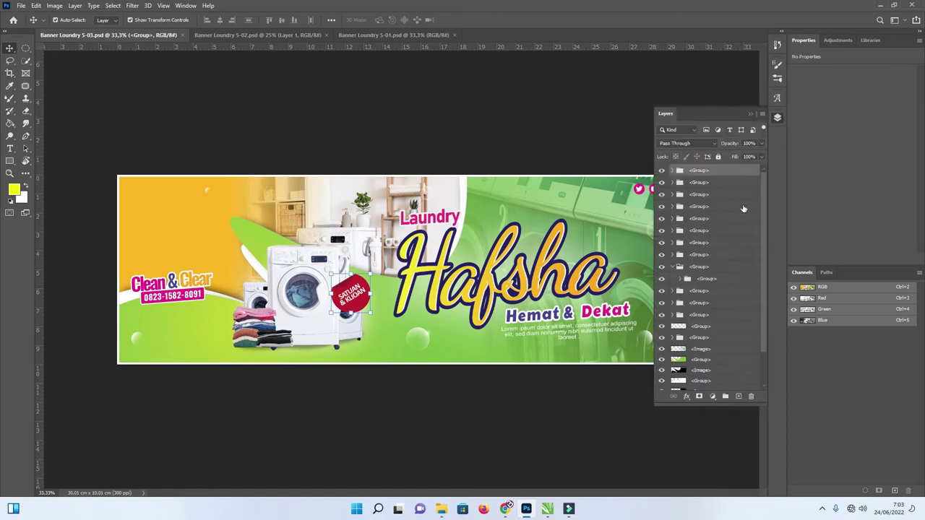
scroll(764, 213, down, 3)
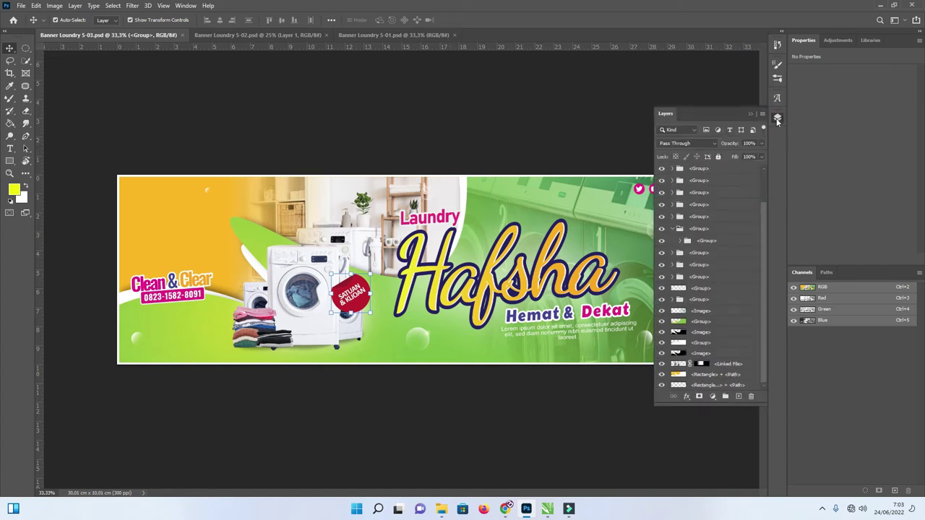
drag(691, 386, 675, 391)
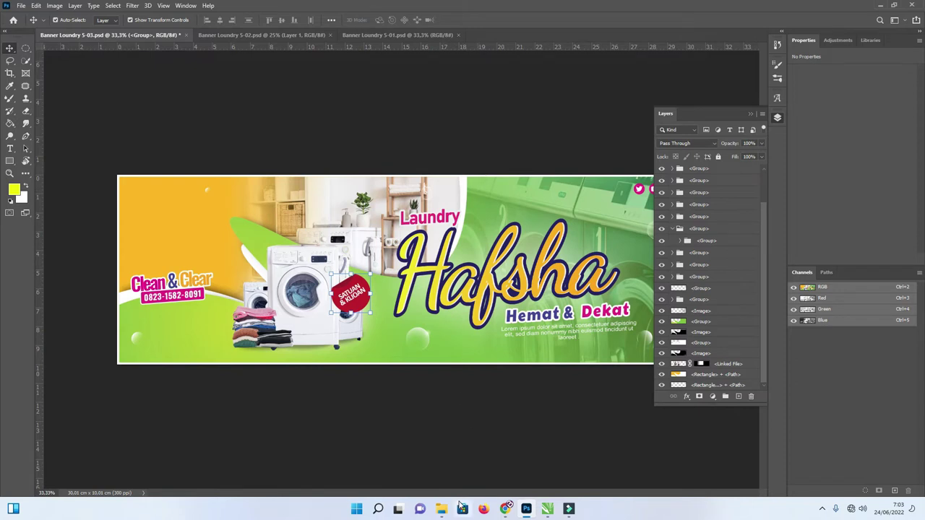
Preview the two stock photos of the man in the Downloads folder
click(441, 510)
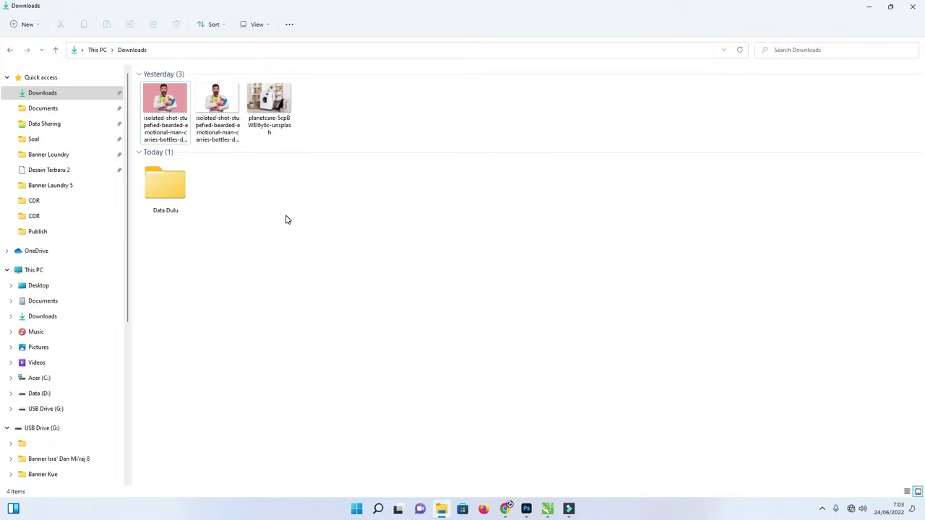
double_click(166, 106)
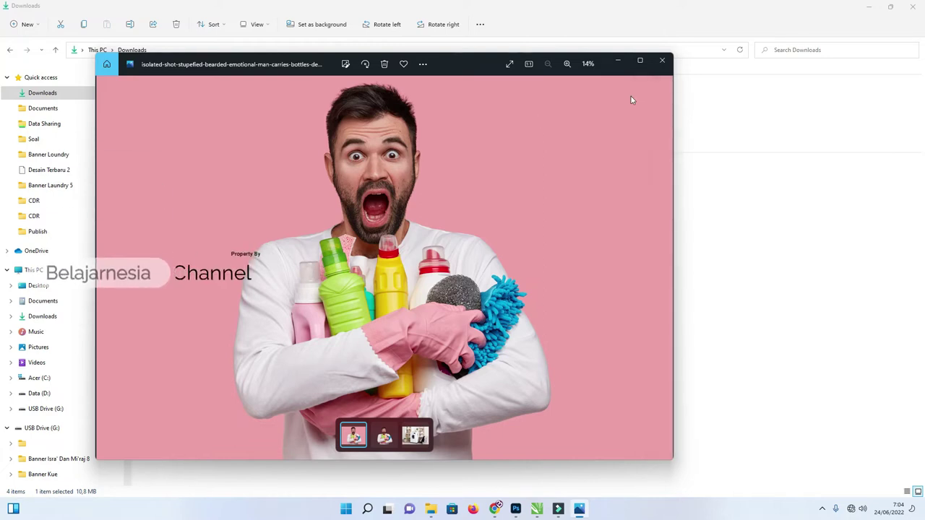
click(662, 61)
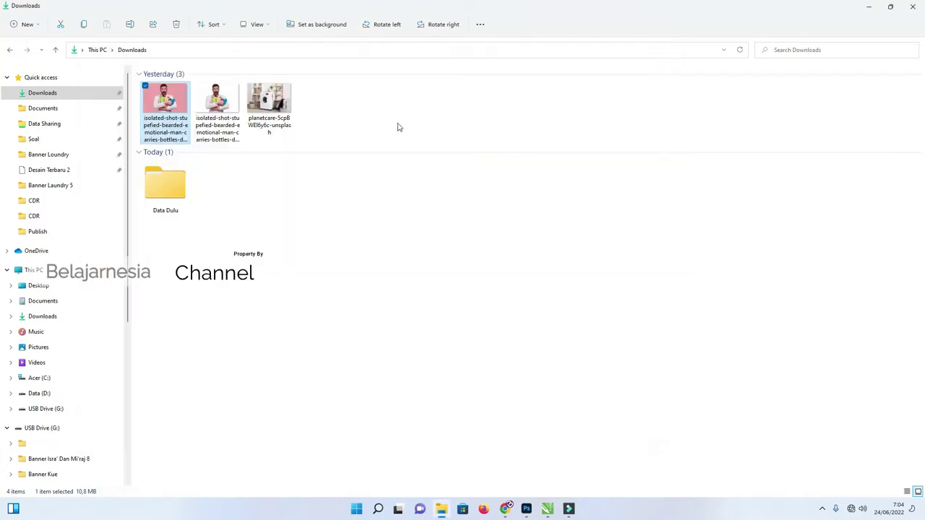
double_click(219, 101)
mouse_move(383, 267)
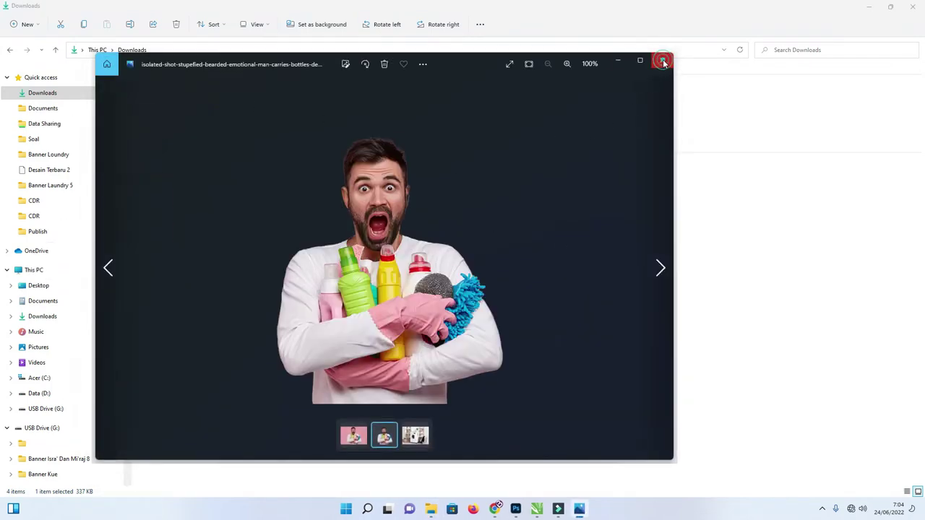
click(662, 60)
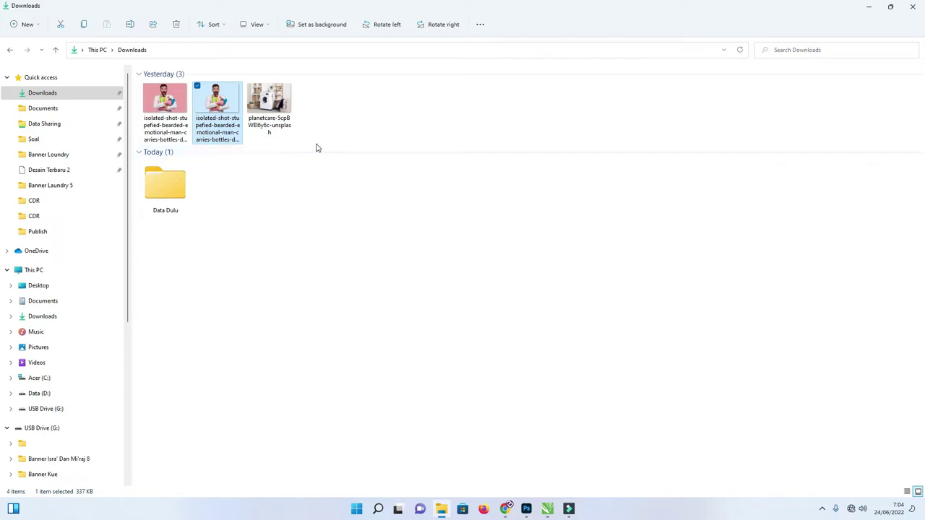
mouse_move(165, 112)
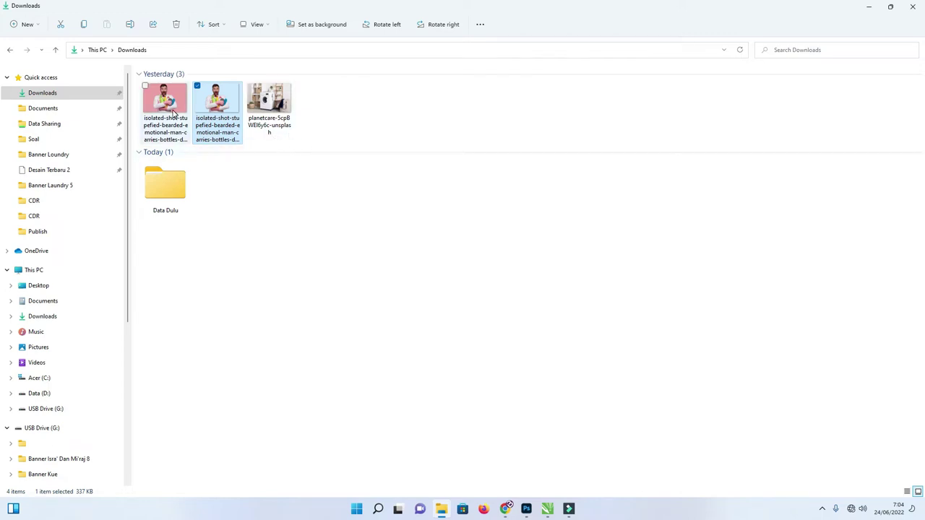
Drag the pink-background photo into Photoshop as a new document
click(177, 110)
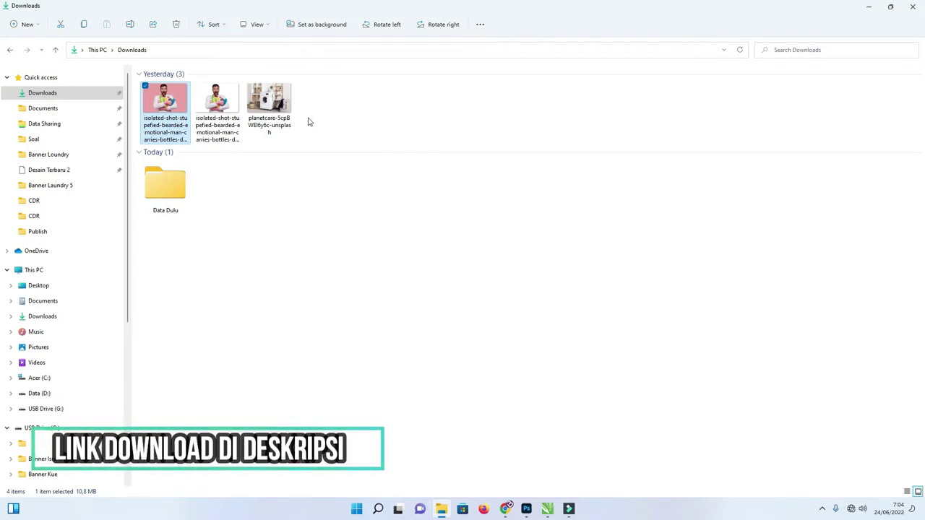
mouse_move(165, 108)
mouse_down()
mouse_move(489, 149)
mouse_move(552, 35)
mouse_up()
key(alt+Tab)
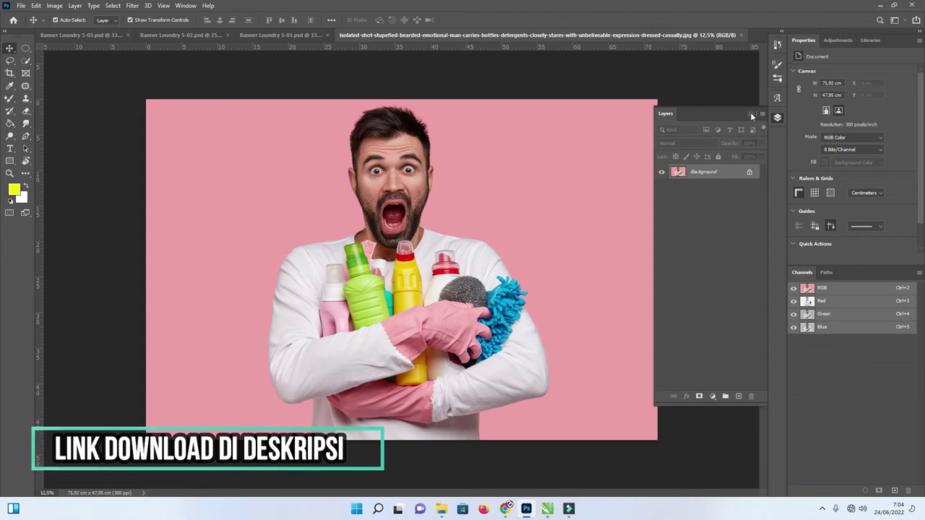
Unlock the photo's Background into Layer 0 and apply Remove Background to drop the pink backdrop
click(776, 117)
click(776, 117)
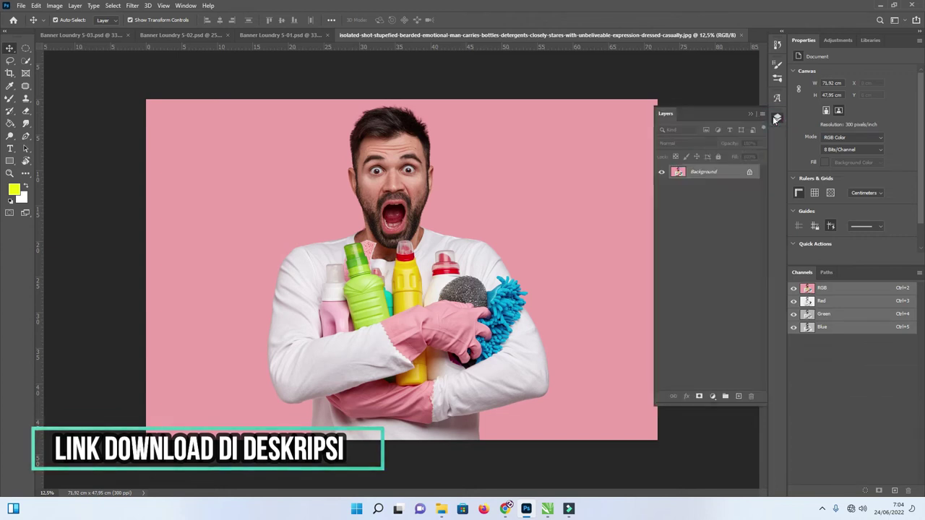
click(750, 174)
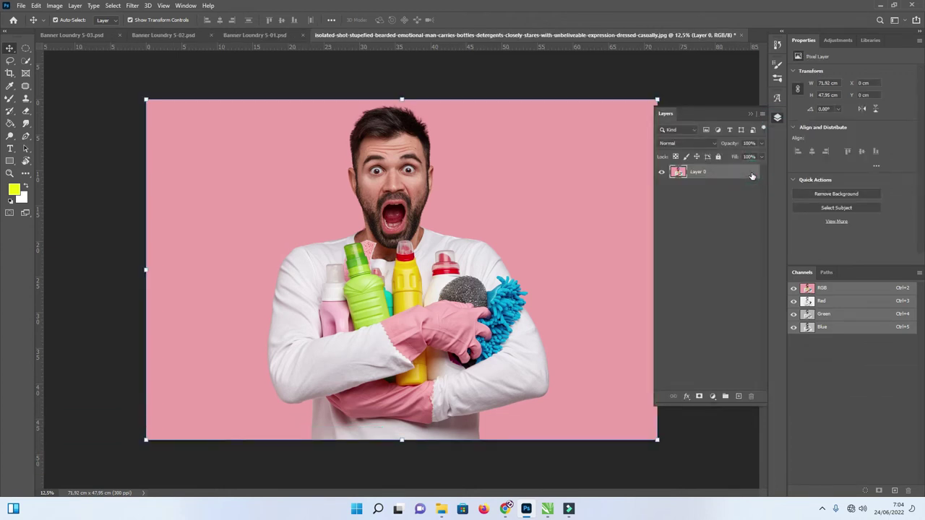
click(836, 195)
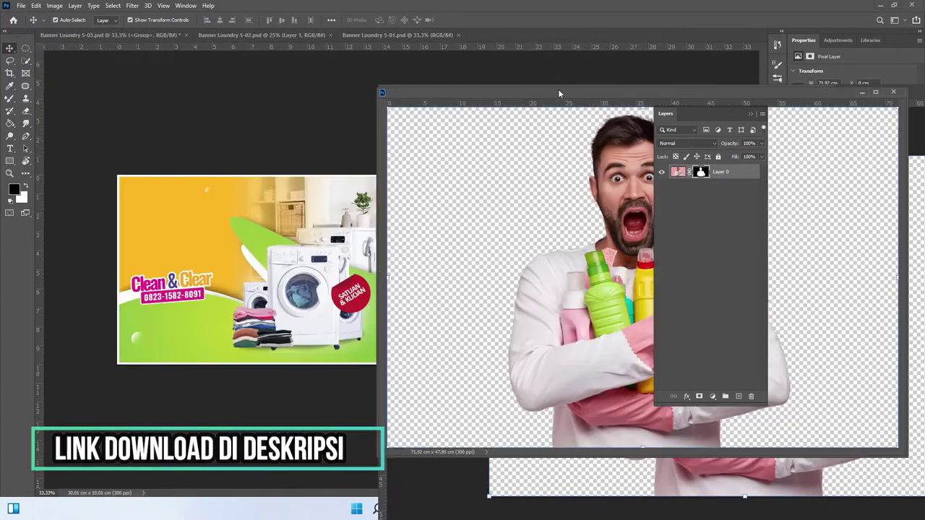
Drag the cut-out man from the floating photo window into the 5-03 banner
drag(474, 36, 564, 92)
drag(622, 196, 292, 236)
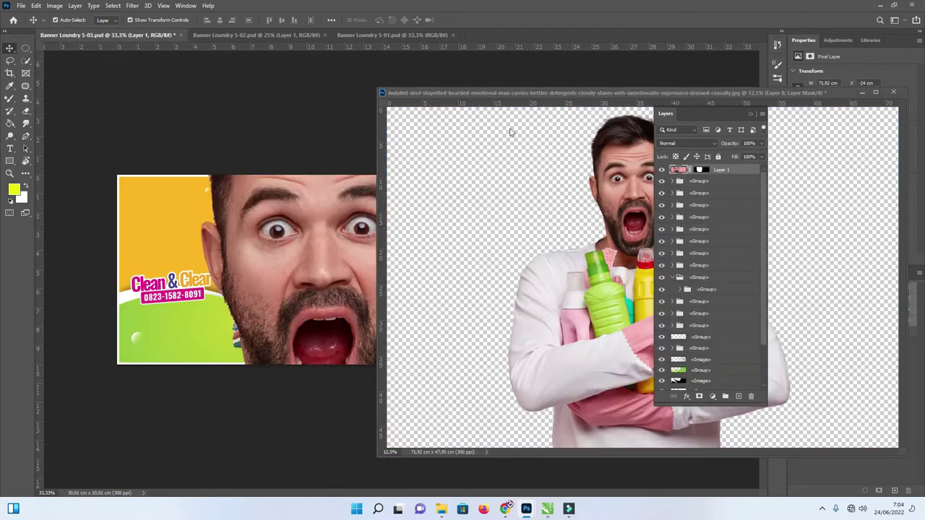
drag(554, 96, 365, 99)
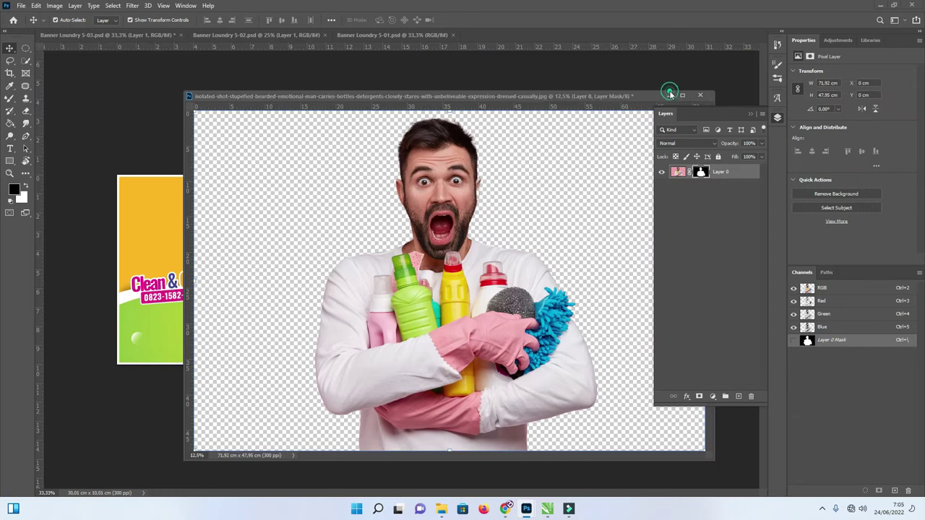
click(674, 92)
Scale the man down onto the banner's left side and hide his Layer 1
key(ctrl+minus)
key(ctrl+minus)
key(ctrl+minus)
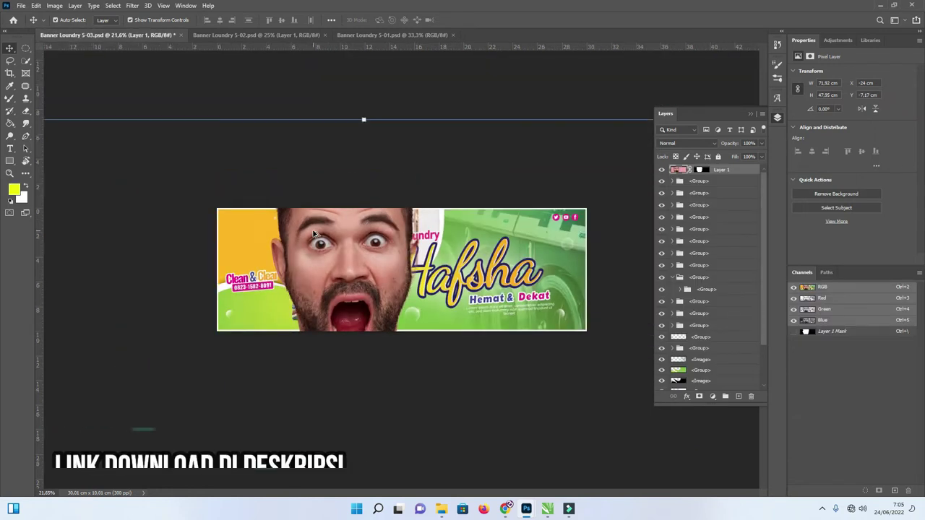
mouse_move(535, 416)
mouse_down()
mouse_move(428, 345)
mouse_move(417, 318)
mouse_move(383, 298)
mouse_up()
key(ctrl+plus)
key(ctrl+plus)
key(ctrl+plus)
scroll(359, 269, up, 1)
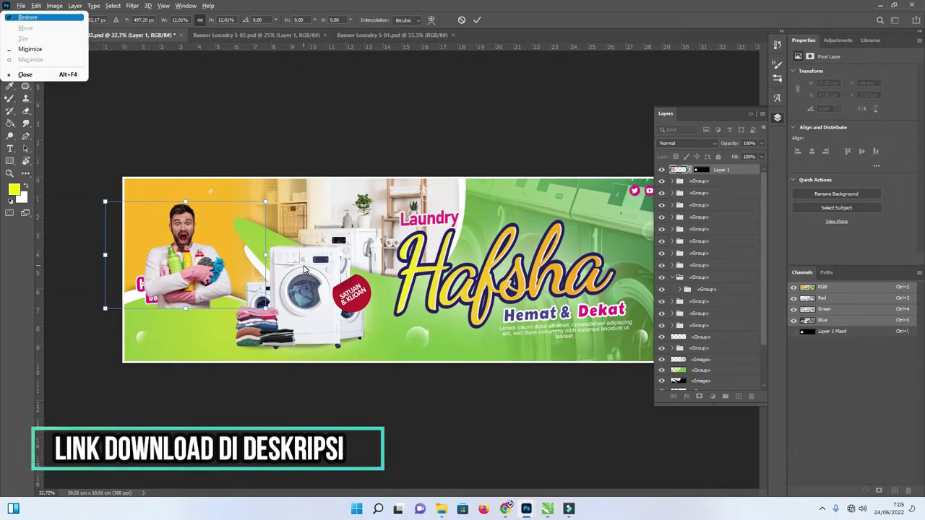
drag(184, 270, 183, 255)
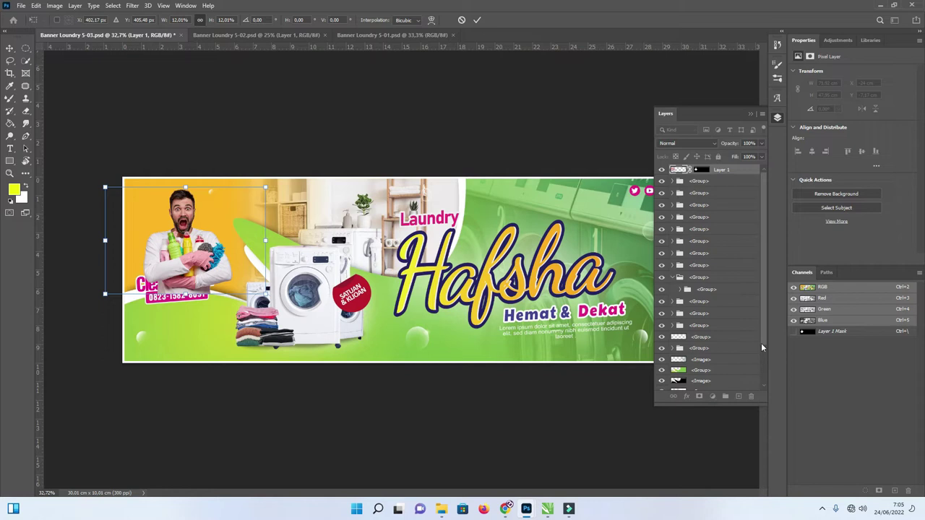
mouse_move(217, 263)
mouse_down()
mouse_move(195, 274)
mouse_move(195, 266)
mouse_up()
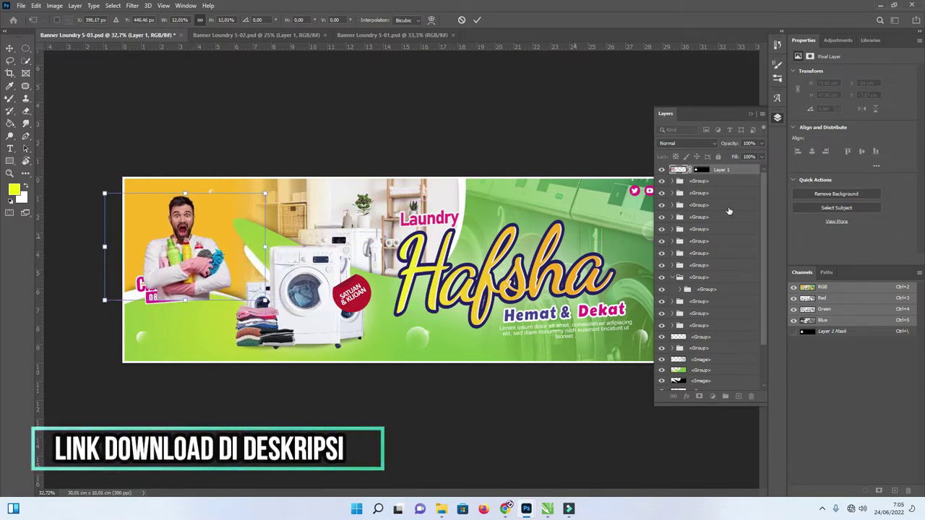
click(662, 169)
click(211, 284)
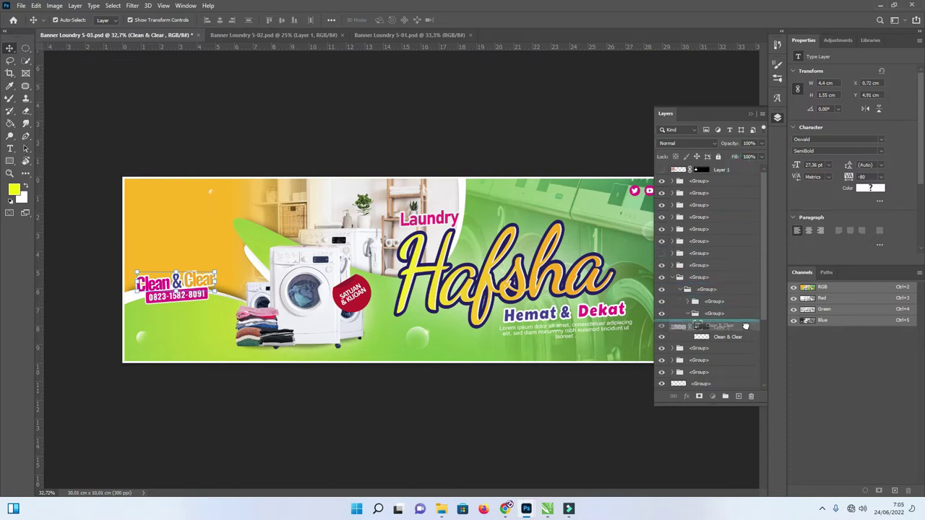
Move Layer 1 into the Clean & Clear group and make it visible
drag(738, 266, 749, 344)
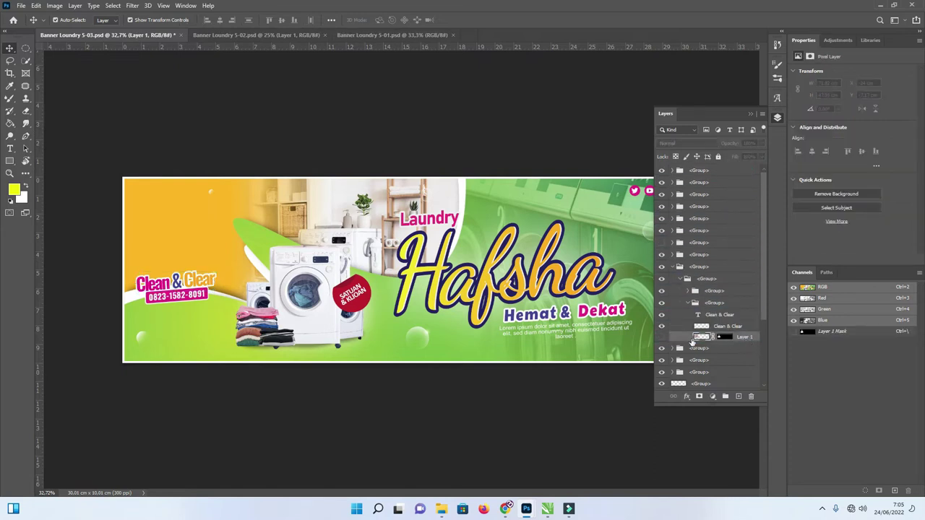
click(661, 337)
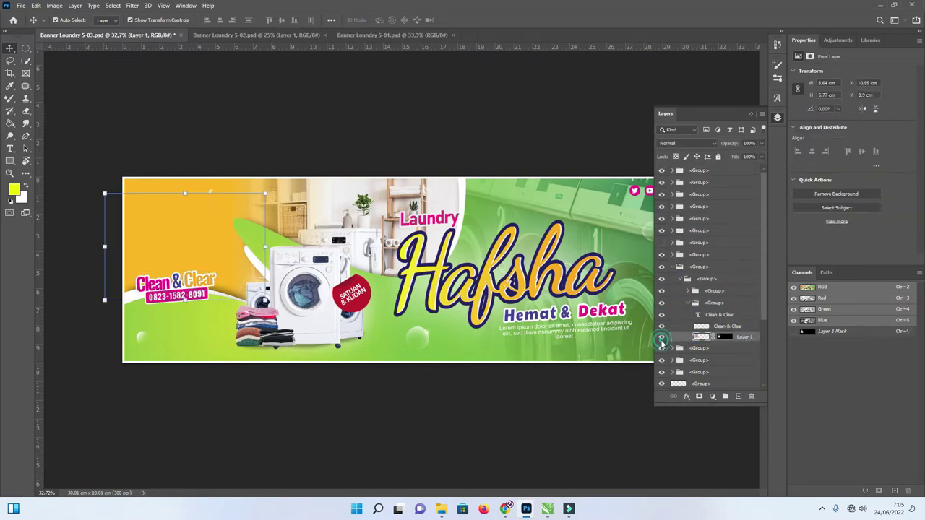
drag(226, 262, 216, 260)
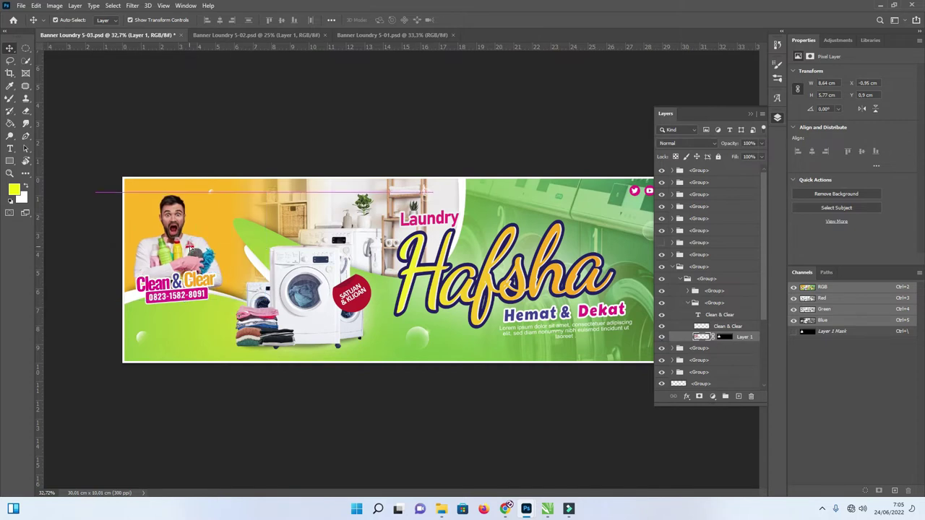
Resize the man photo to about 86% and apply the transform
drag(258, 191, 269, 177)
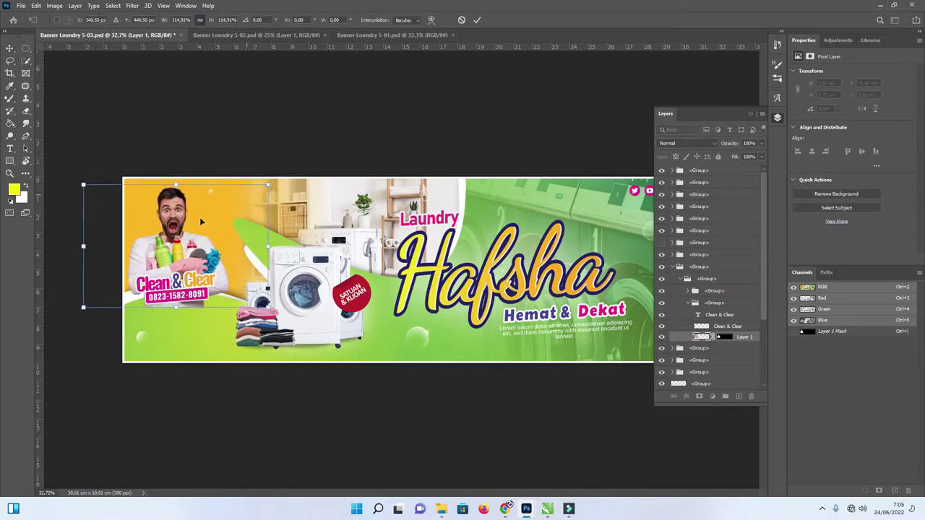
drag(199, 217, 183, 220)
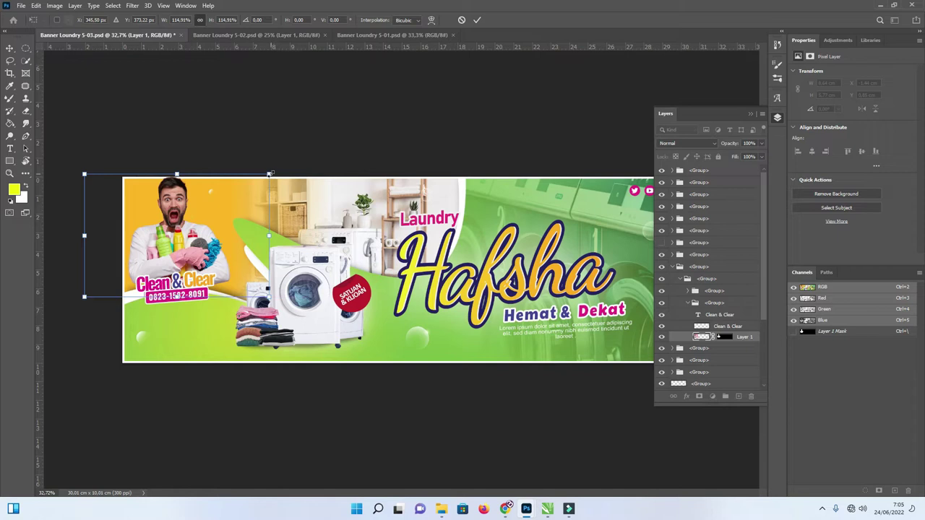
drag(270, 175, 246, 189)
drag(198, 258, 195, 259)
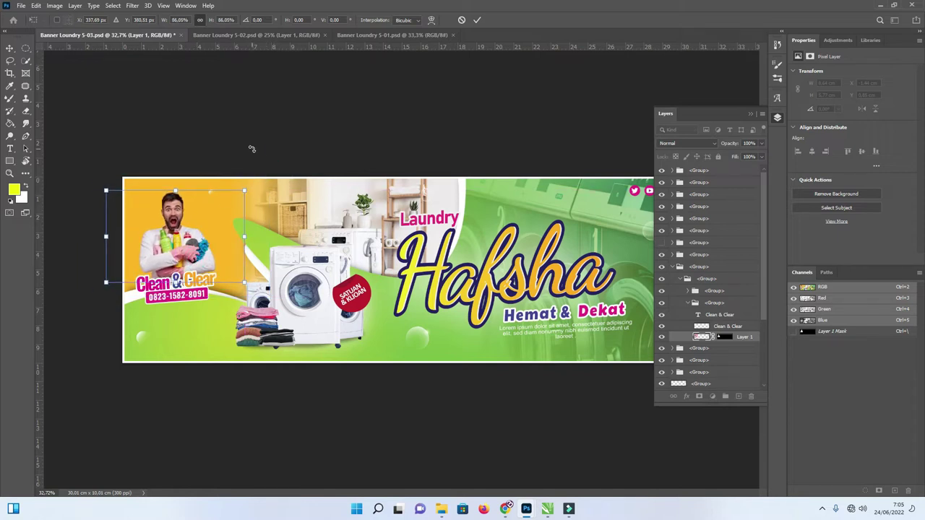
key(Return)
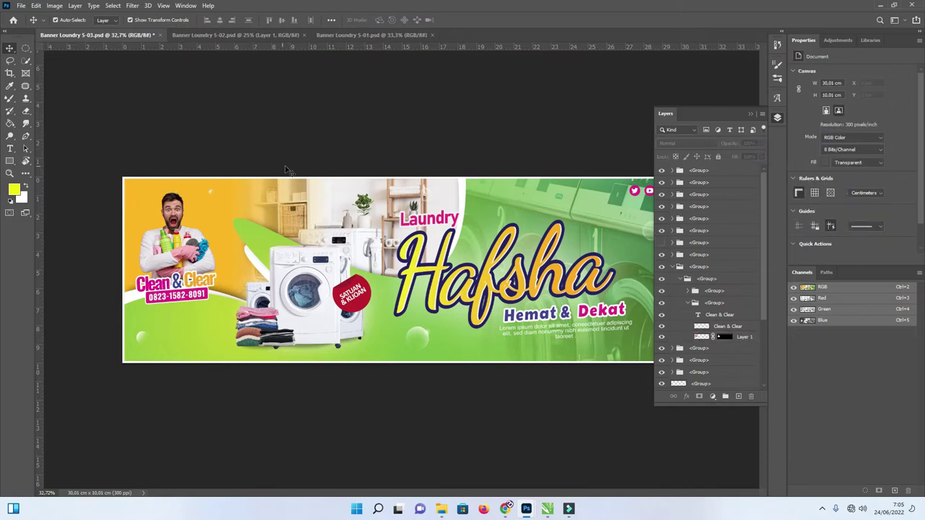
scroll(359, 208, down, 1)
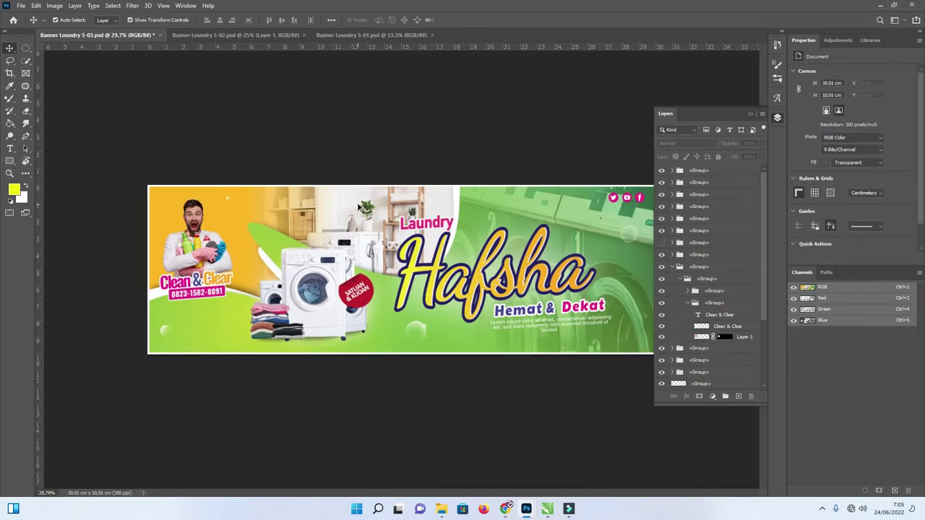
scroll(502, 207, down, 1)
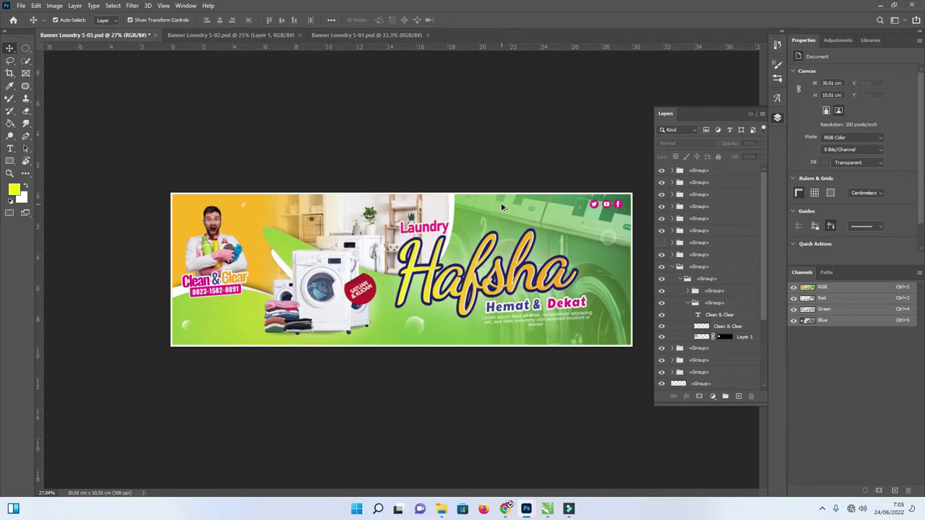
scroll(503, 207, up, 1)
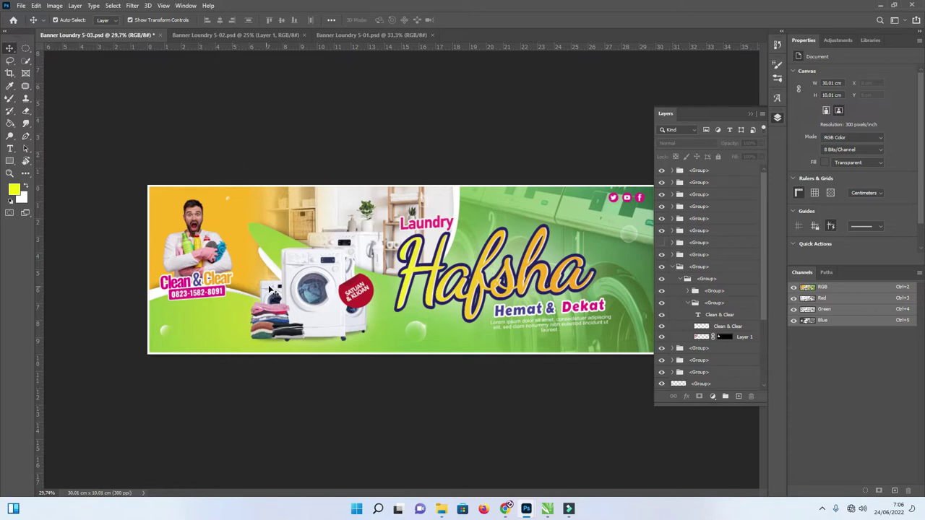
Check the washing machine image layer by hiding and reshowing it
click(357, 215)
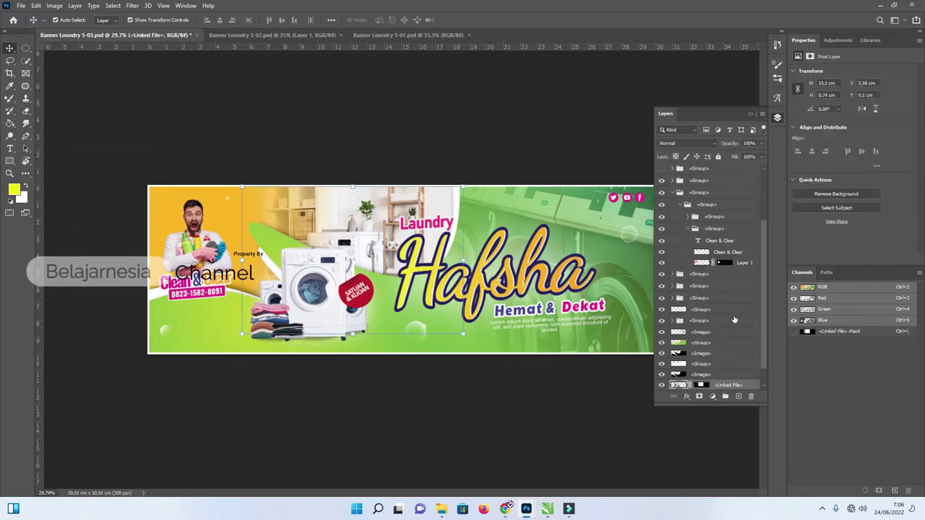
scroll(684, 385, down, 1)
click(662, 364)
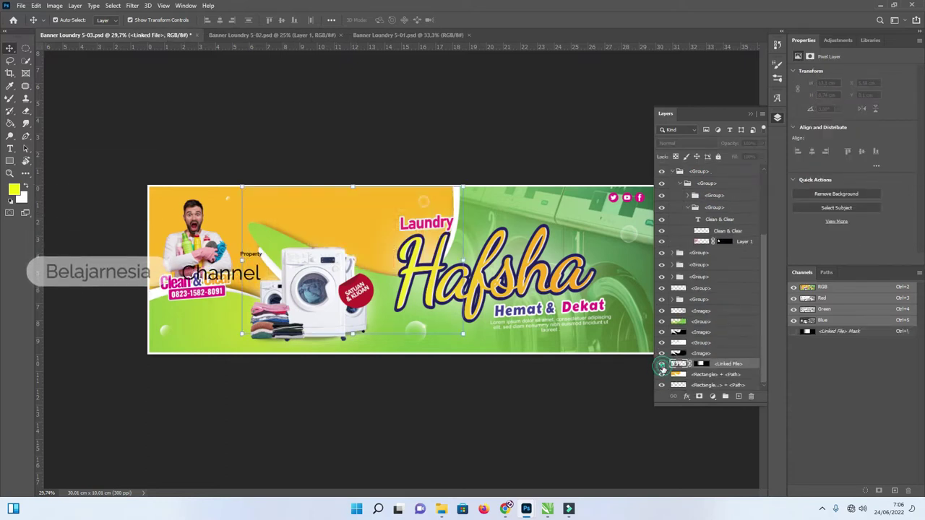
click(661, 364)
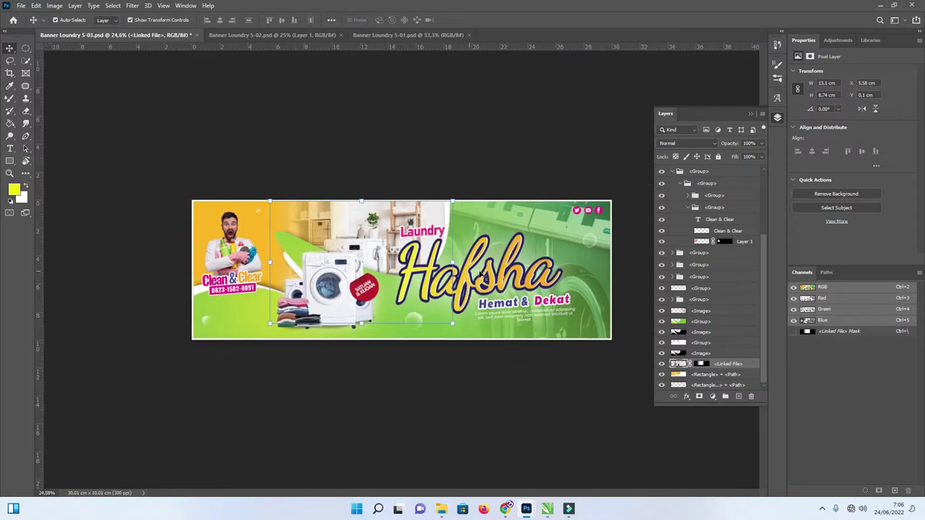
Hide the gradient group inside the Hafsha headline group
scroll(521, 278, up, 1)
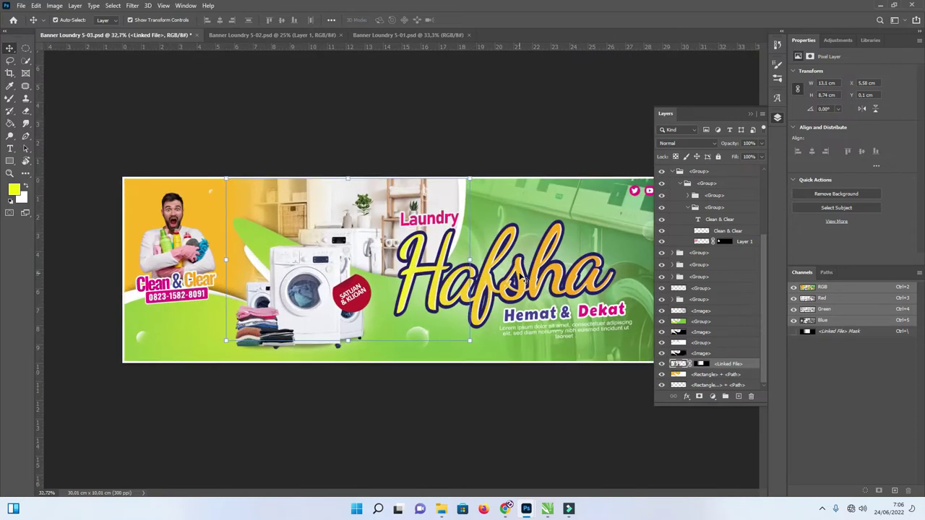
click(521, 279)
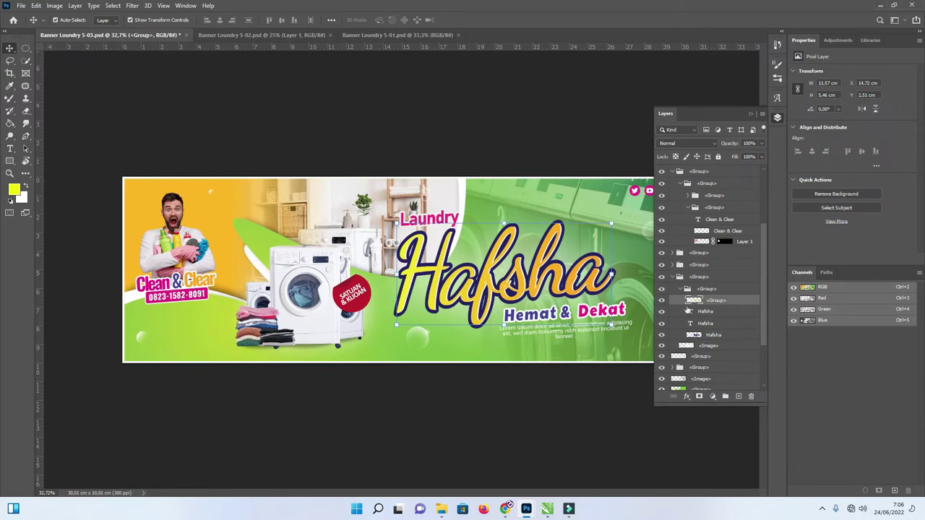
click(662, 301)
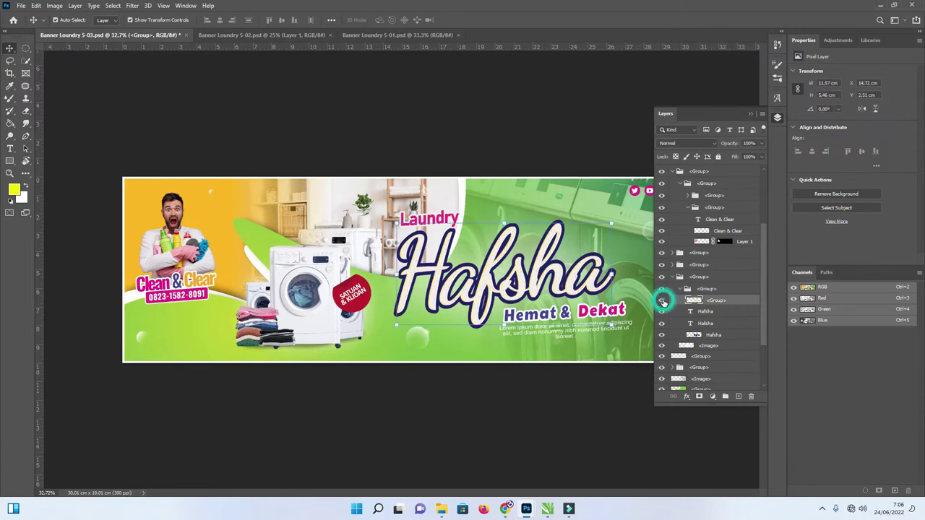
Hide the yellow gradient group and purple Hafsha layer, keeping both white Hafsha text layers visible
click(662, 301)
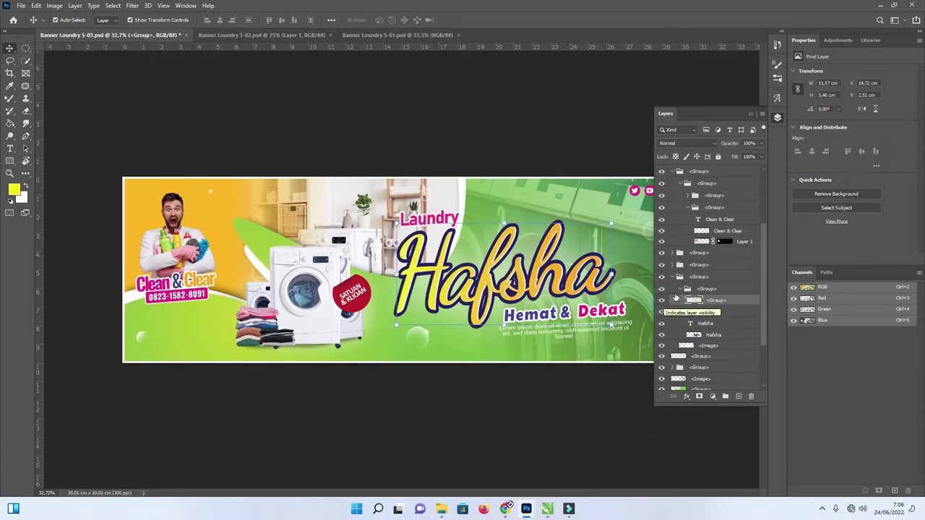
click(661, 301)
click(660, 314)
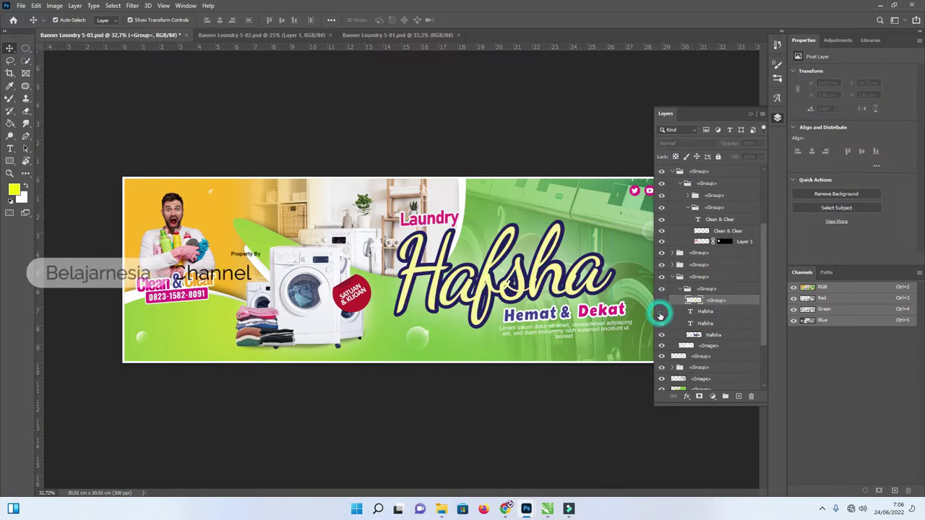
click(661, 323)
click(662, 337)
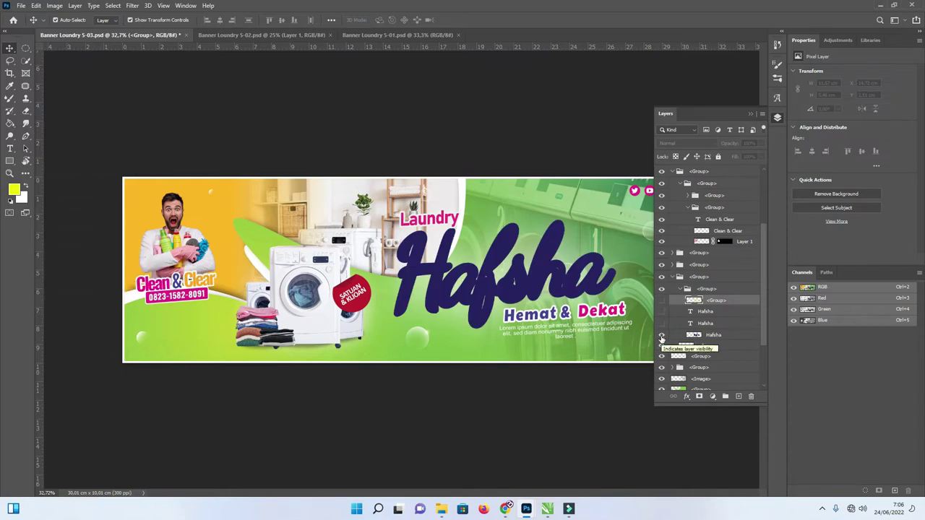
click(662, 336)
click(660, 300)
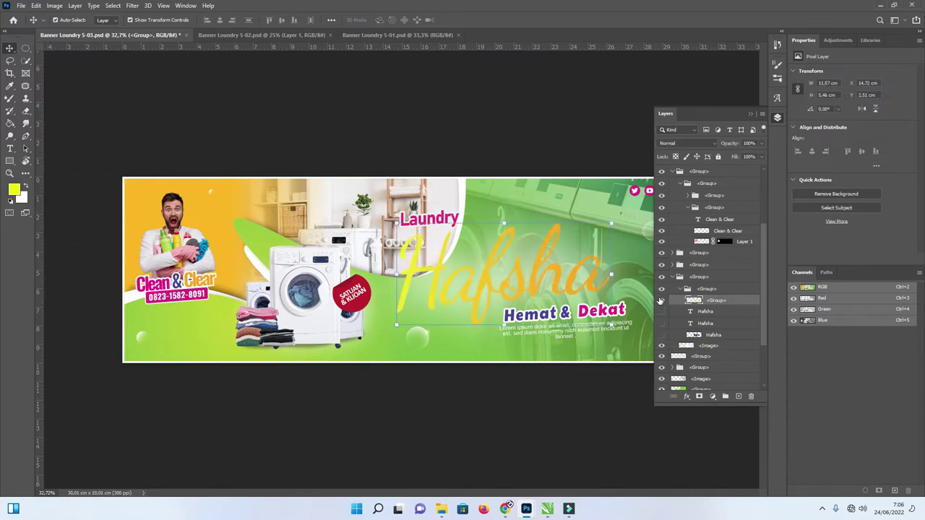
click(660, 300)
click(662, 313)
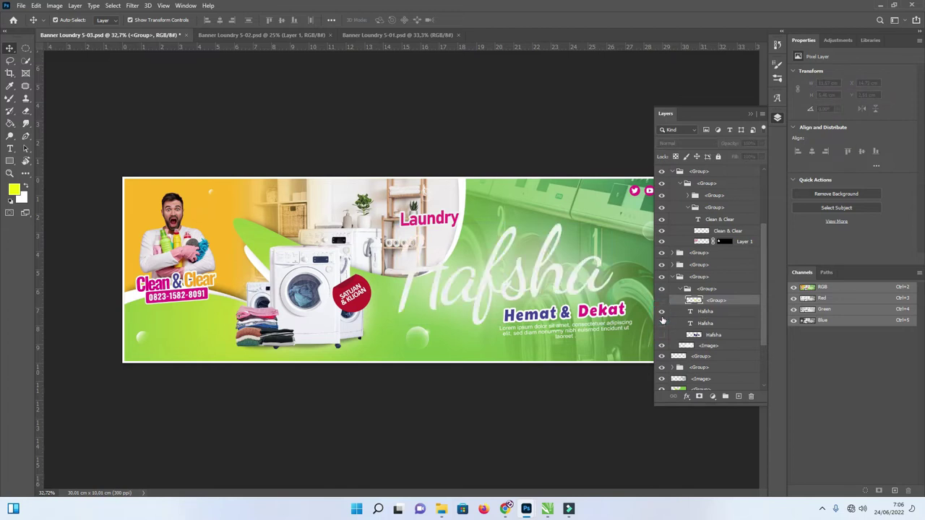
click(662, 325)
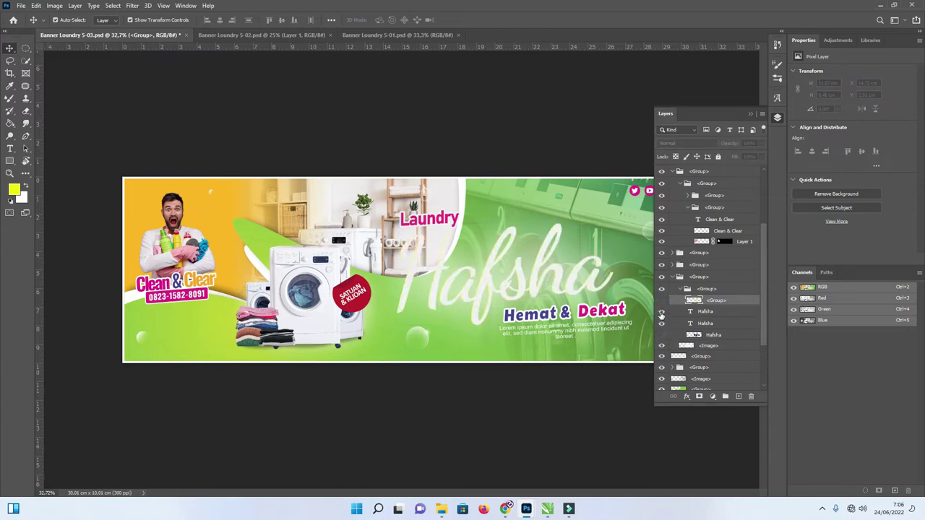
click(662, 313)
Edit both white Hafsha text layers to change the headline to BackJack
double_click(691, 314)
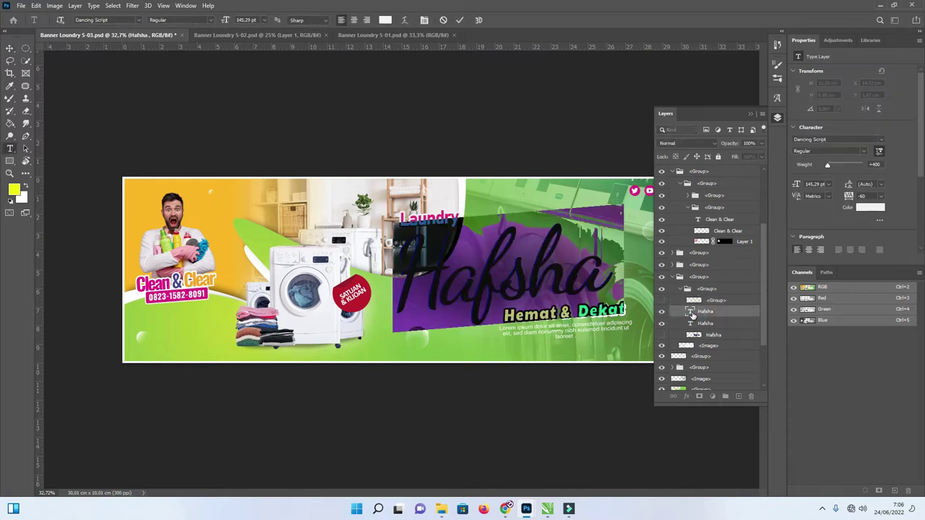
key(Right)
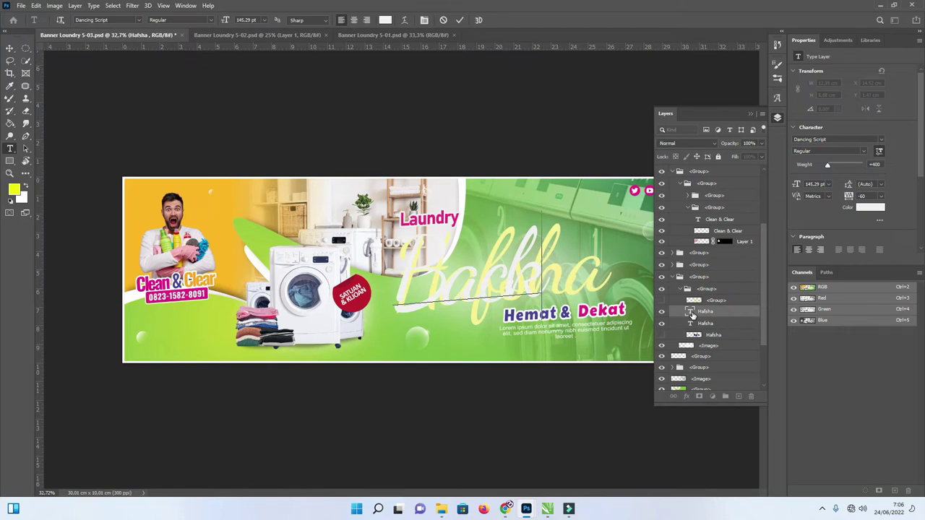
text(black)
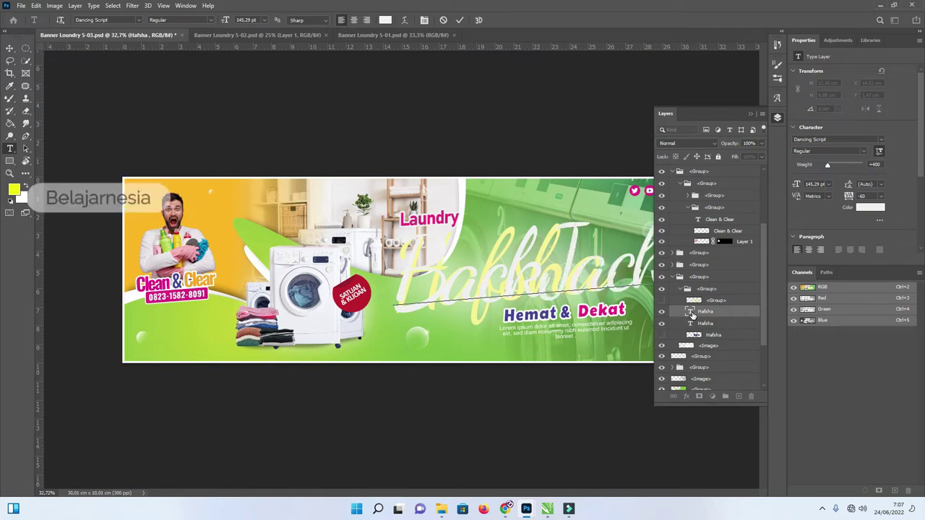
double_click(691, 324)
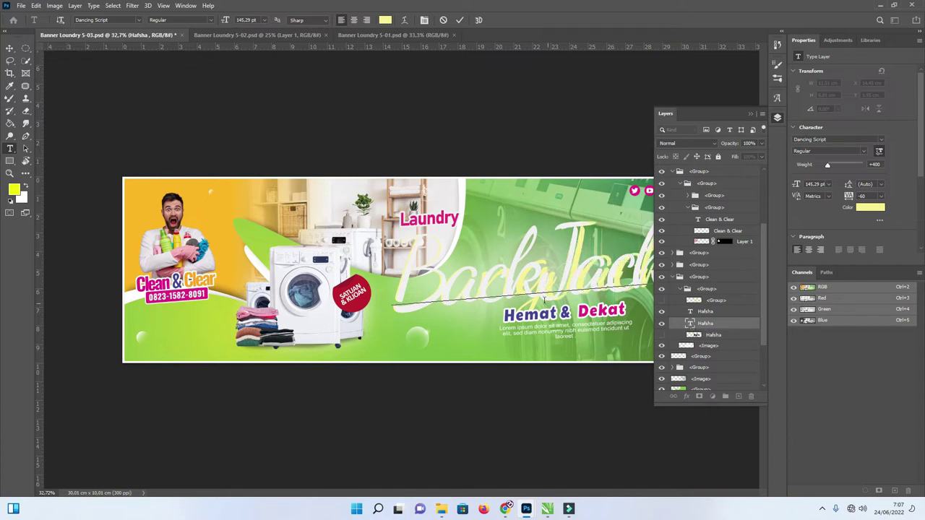
key(ctrl)
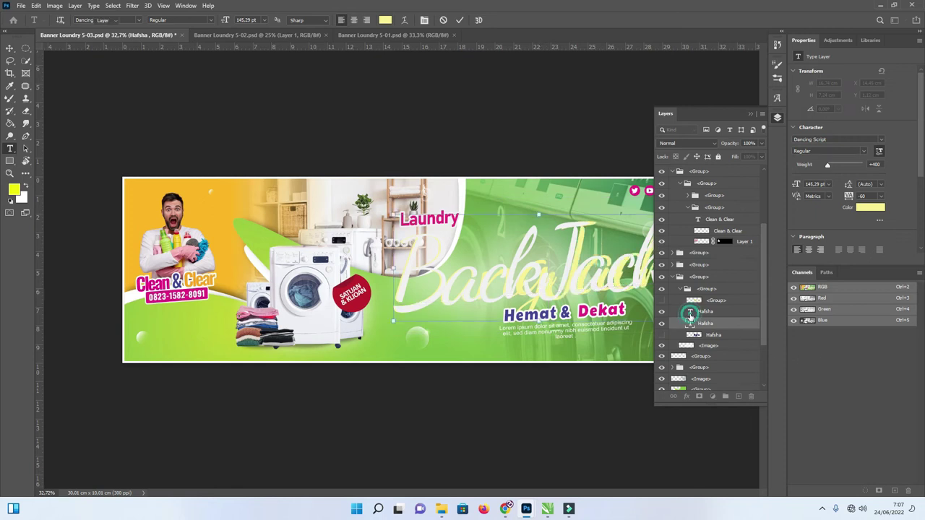
click(691, 315)
Nudge the headline right with Shift+Right, then undo the move
click(750, 113)
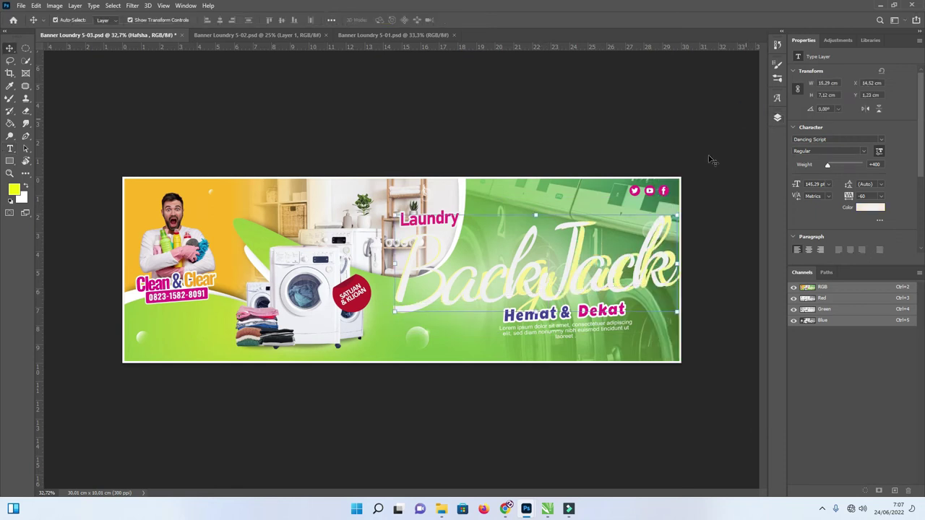
scroll(535, 269, down, 1)
scroll(558, 273, down, 1)
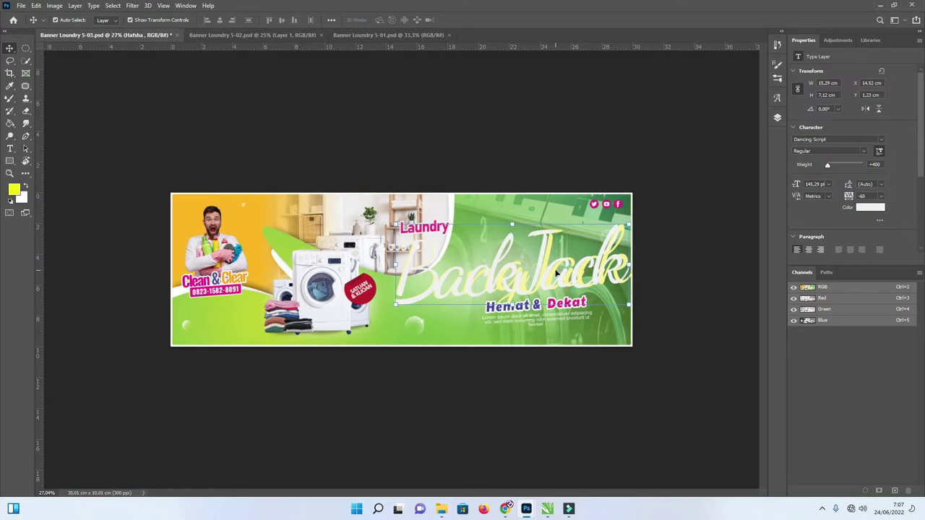
key(shift+Right)
key(shift+Right)
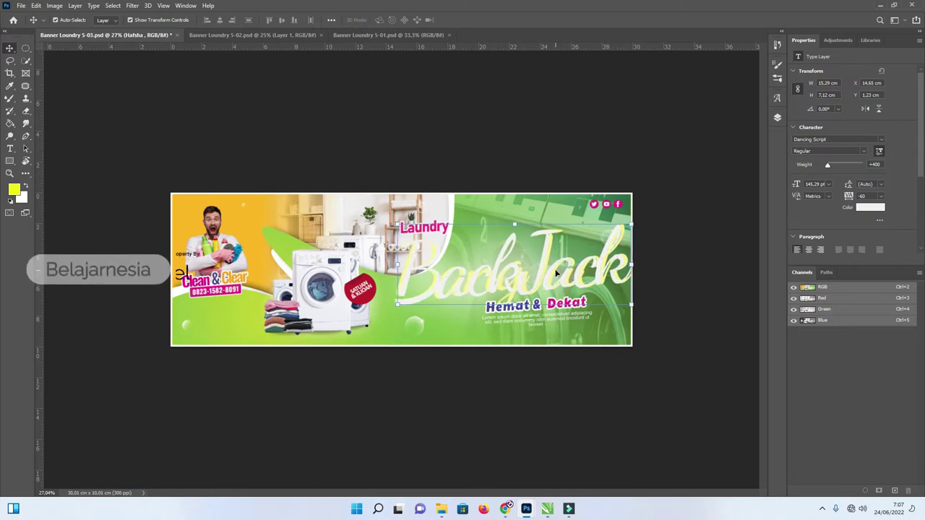
key(shift+Right)
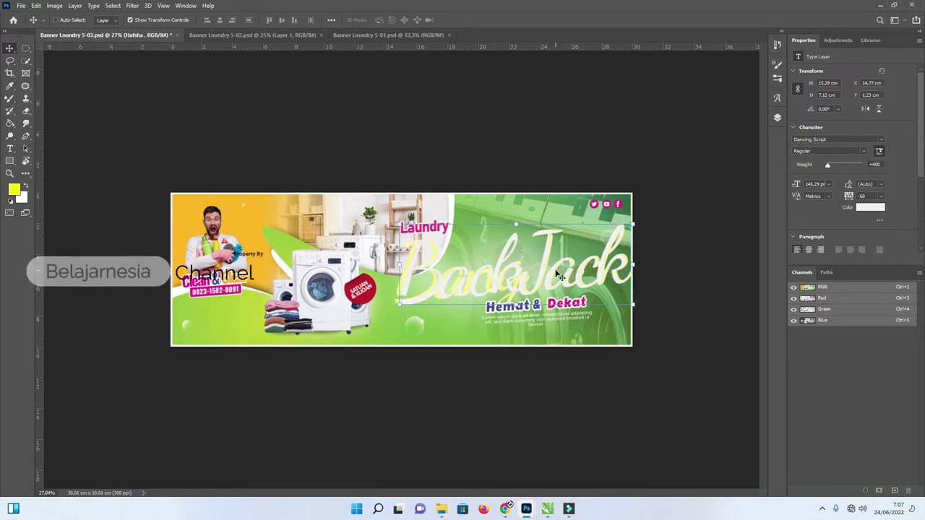
key(ctrl+z)
key(ctrl+z)
key(ctrl+z)
Replace the letter 'k' in the headline with 'ag' and commit the edit
key(t)
click(491, 268)
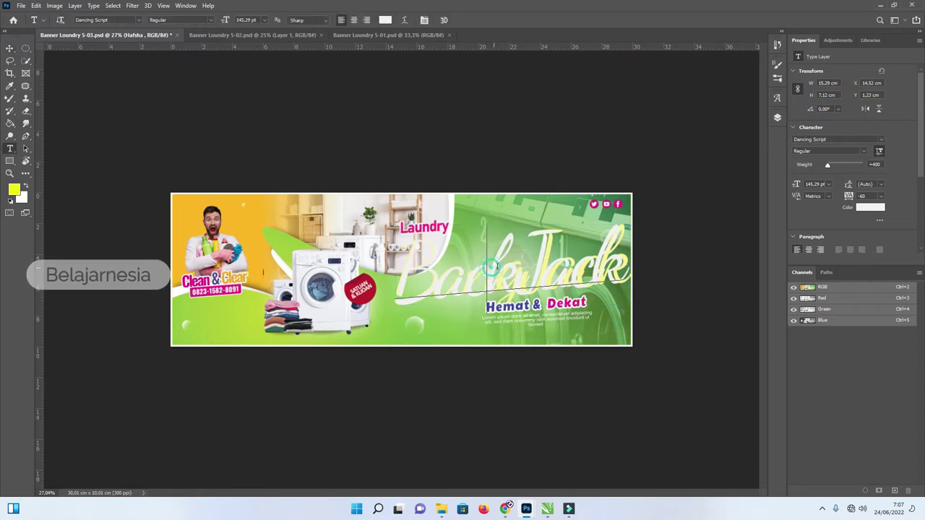
drag(495, 266, 511, 268)
text(ag)
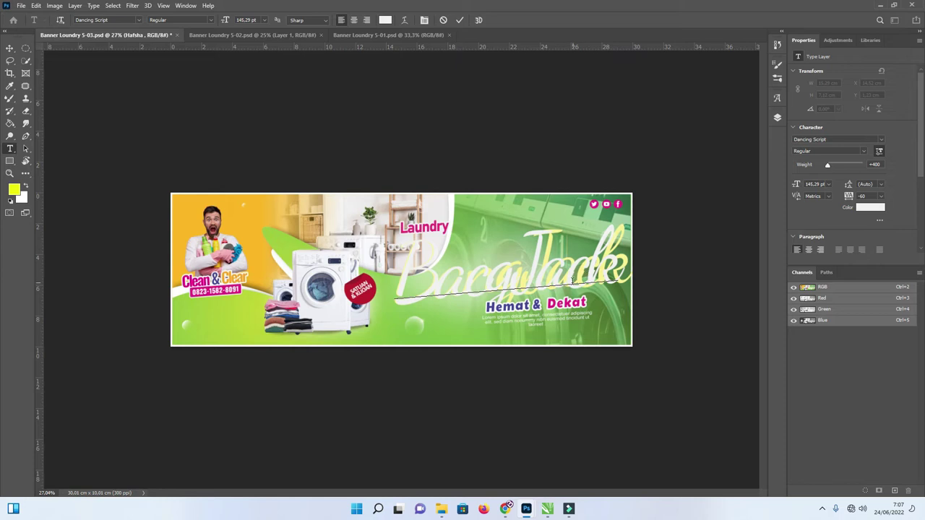
click(11, 48)
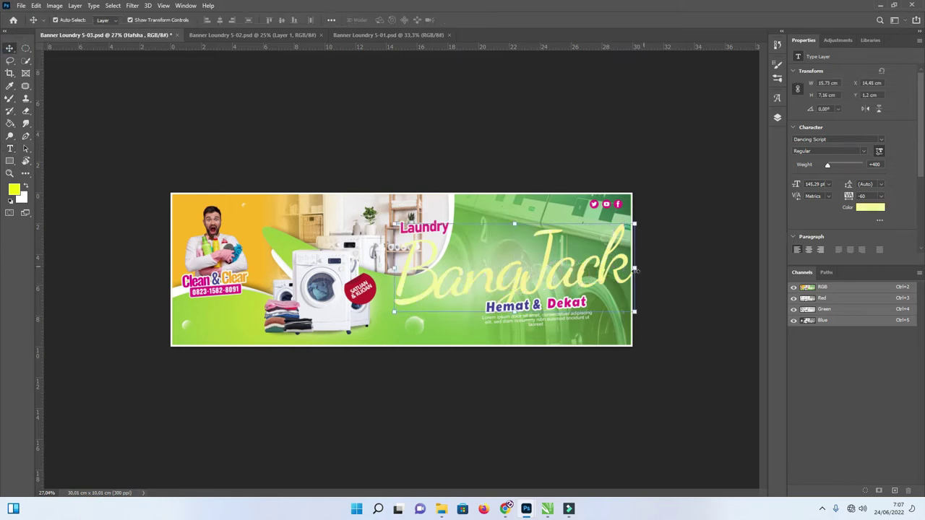
Scale the headline down slightly on the banner's right side
drag(634, 224, 616, 214)
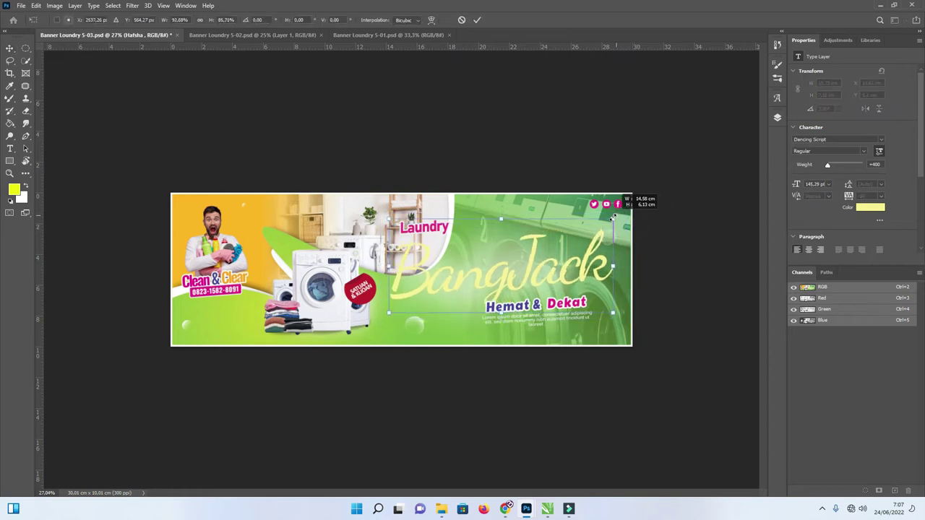
drag(617, 215, 606, 218)
drag(593, 267, 600, 265)
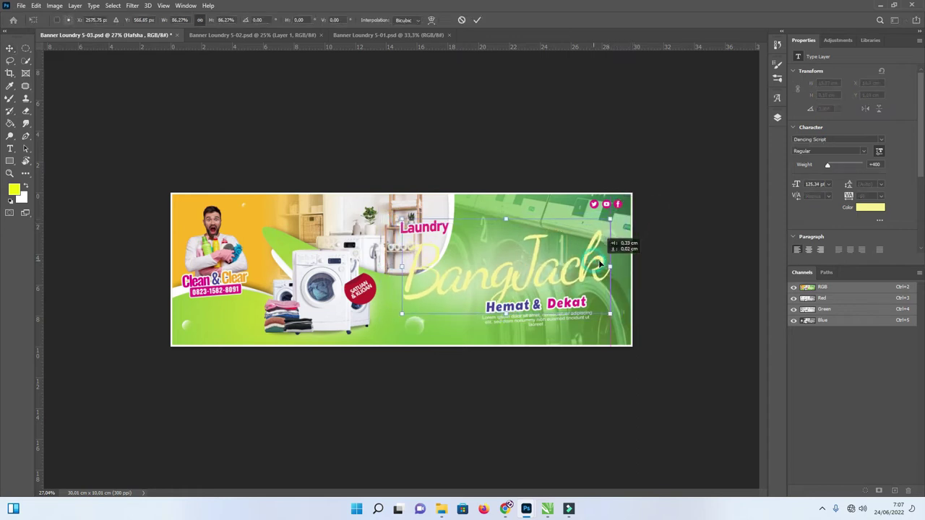
key(Return)
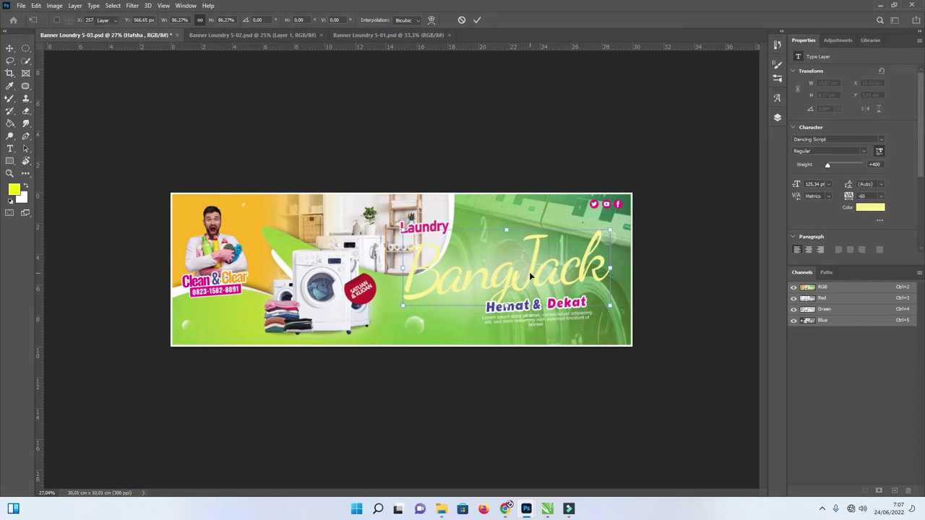
Add a space so the headline reads 'Bang Jack'
key(t)
click(508, 275)
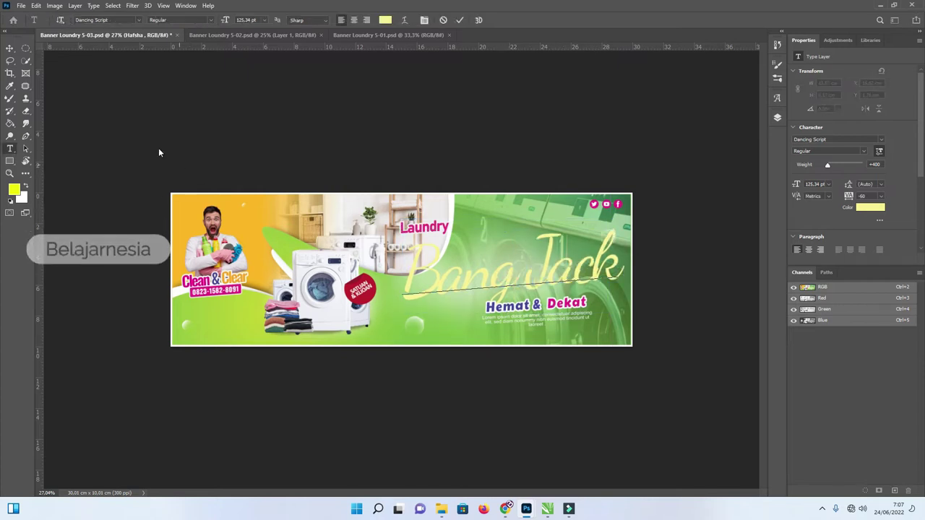
click(10, 48)
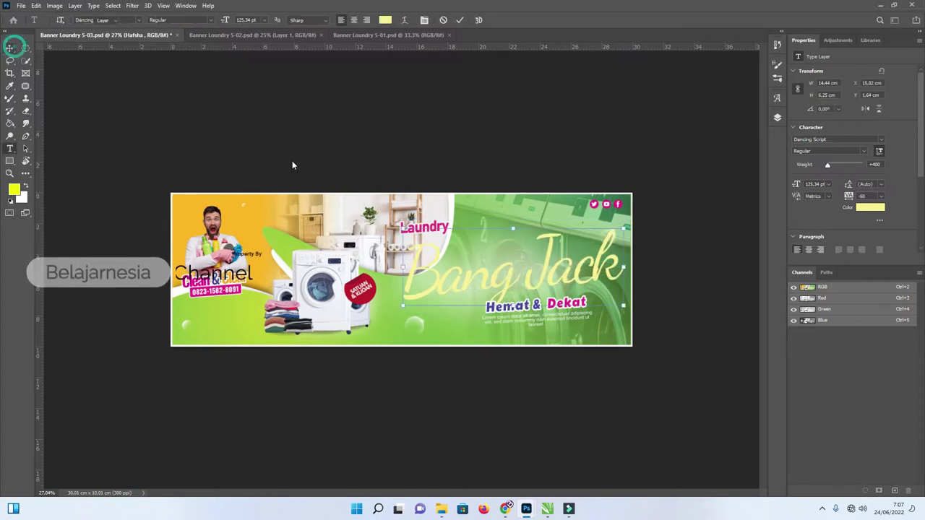
click(777, 117)
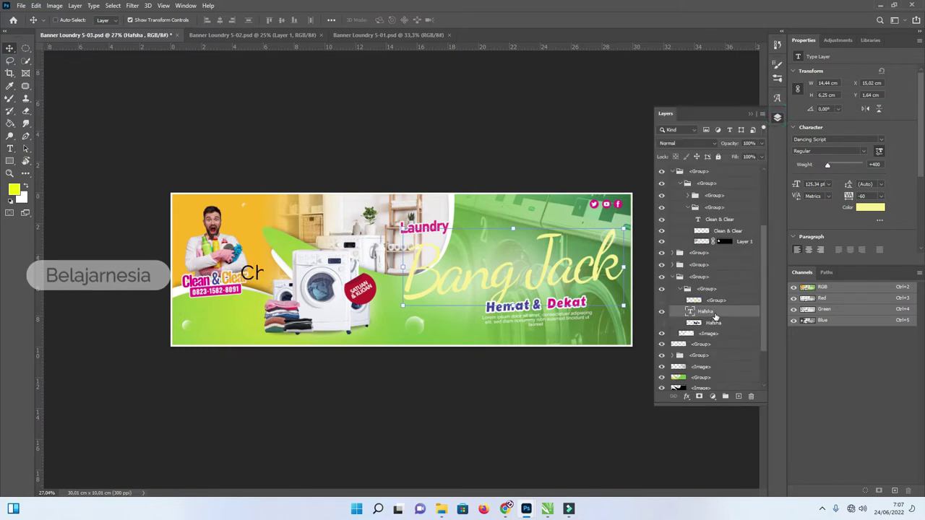
Duplicate the headline text layer and make the copy's 'Bang Jack' text white
drag(713, 321, 696, 321)
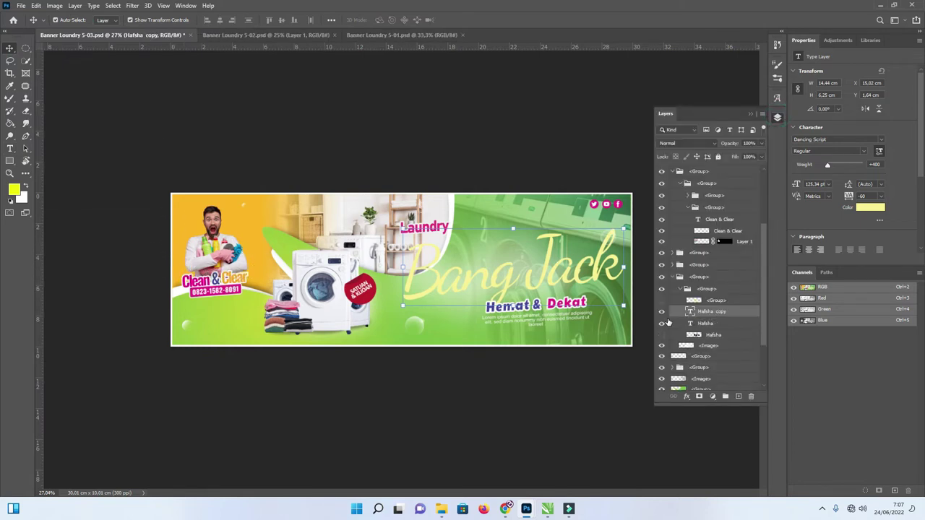
double_click(690, 311)
click(26, 186)
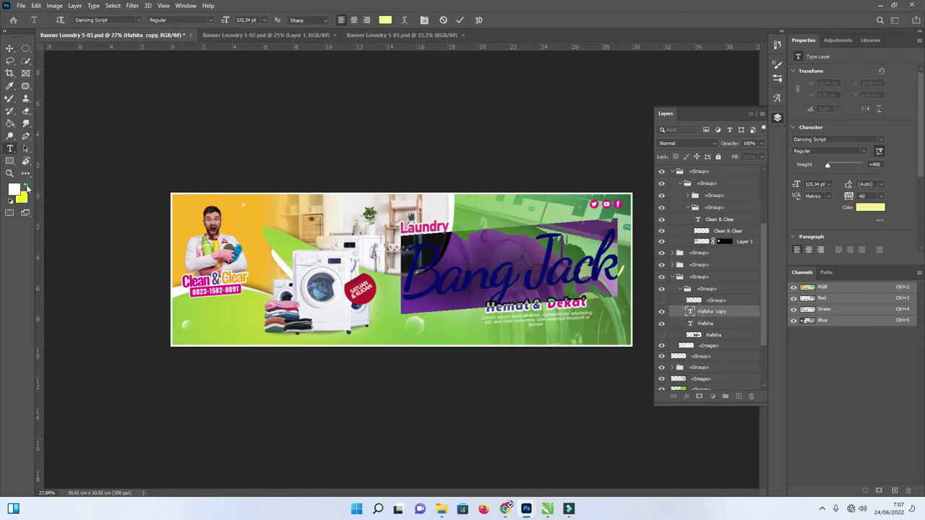
click(10, 48)
click(81, 56)
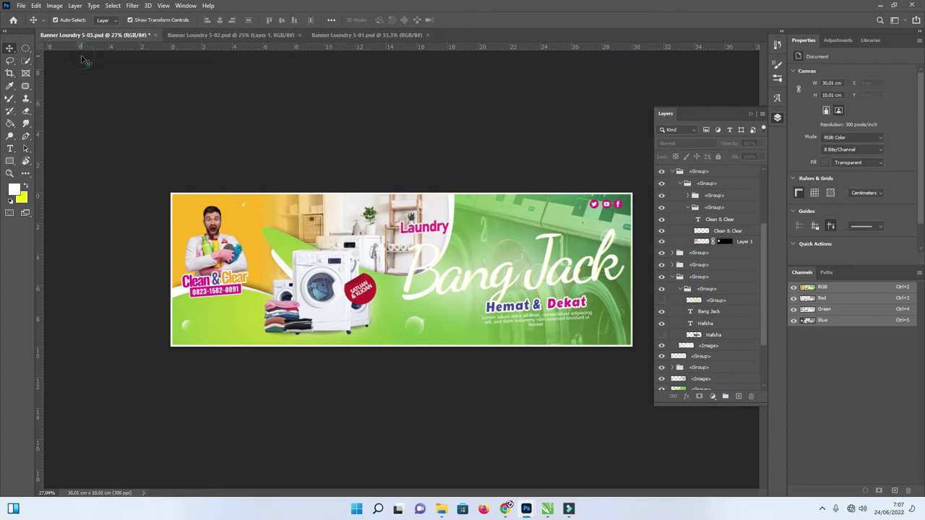
Show the hidden yellow Hafsha script layer and move it left over the washing machines
scroll(586, 269, up, 1)
scroll(587, 269, up, 1)
scroll(587, 269, down, 1)
scroll(586, 269, down, 1)
click(661, 300)
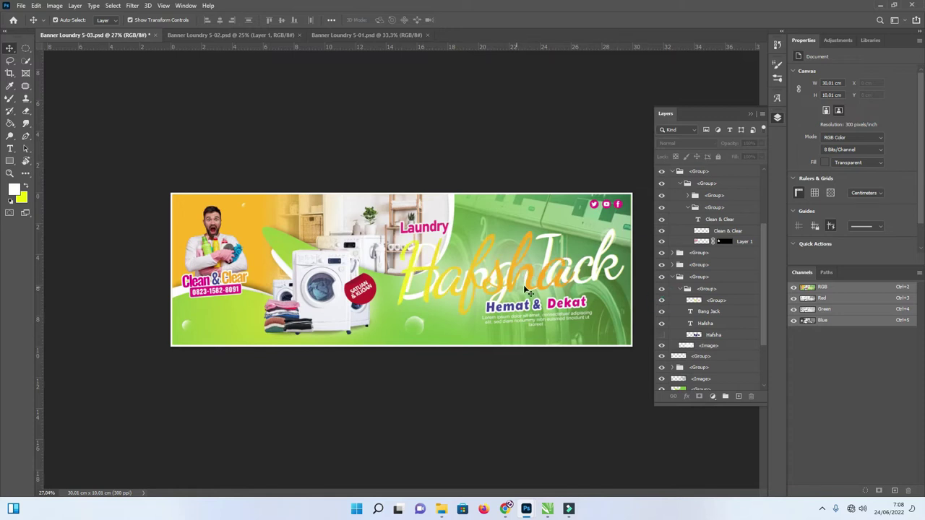
drag(529, 278, 352, 237)
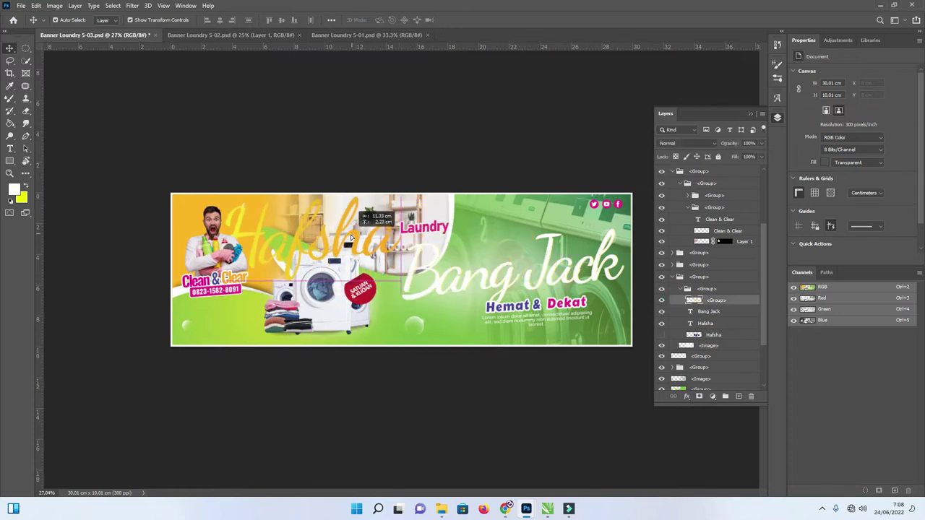
drag(352, 238, 394, 239)
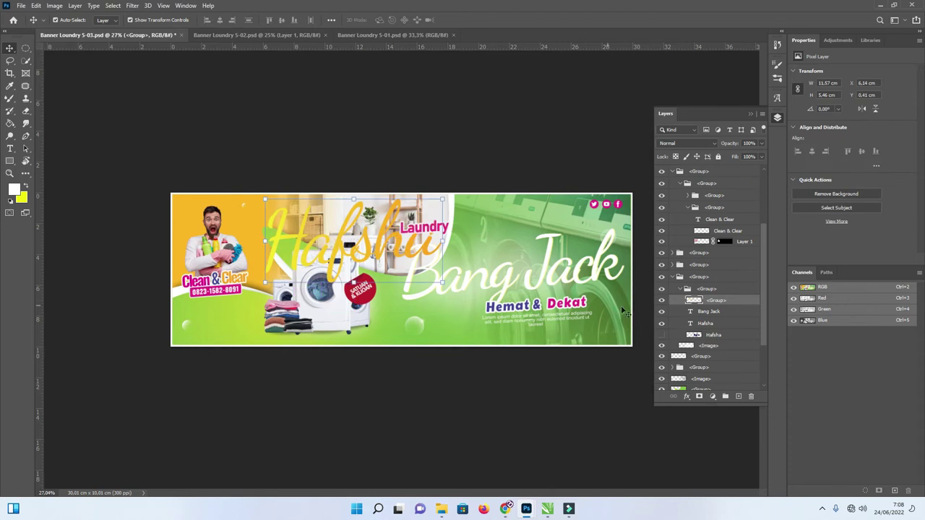
click(708, 311)
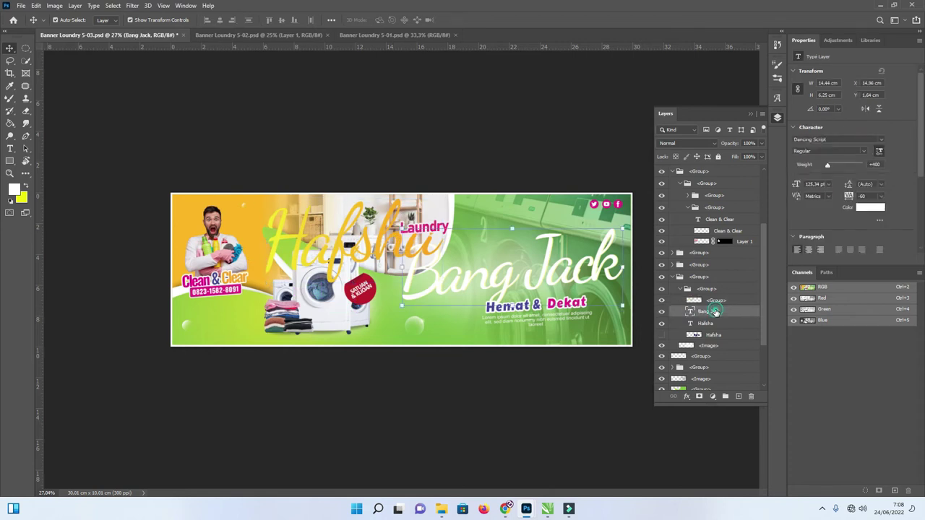
Add a Gradient Overlay to the Bang Jack layer through its Blending Options
right_click(715, 312)
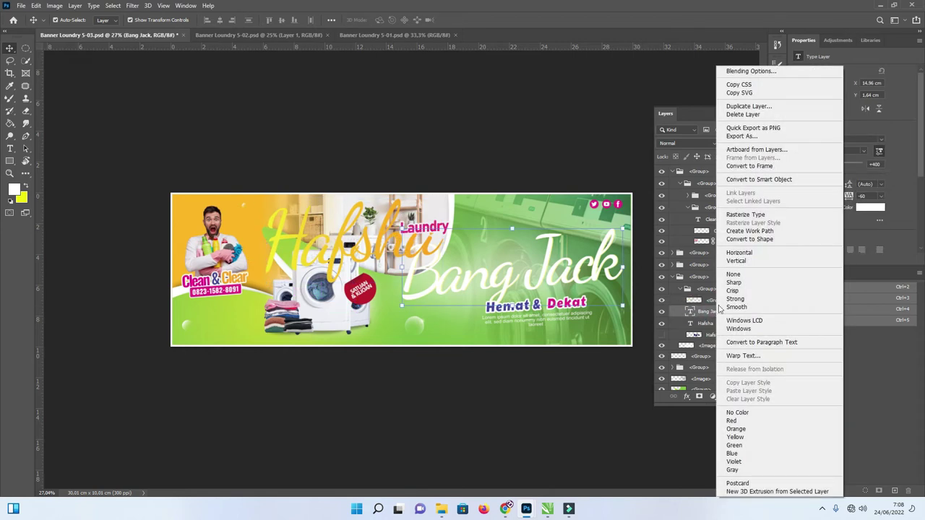
click(742, 72)
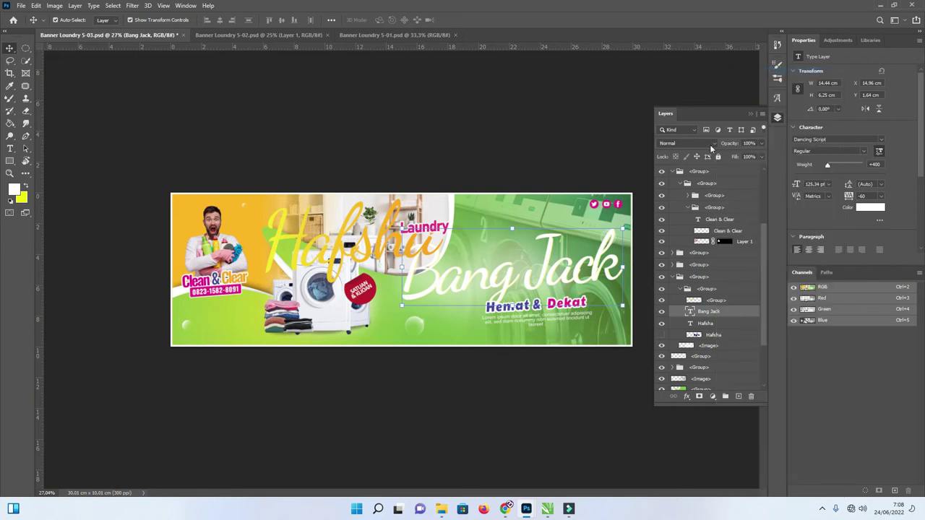
drag(599, 110, 739, 106)
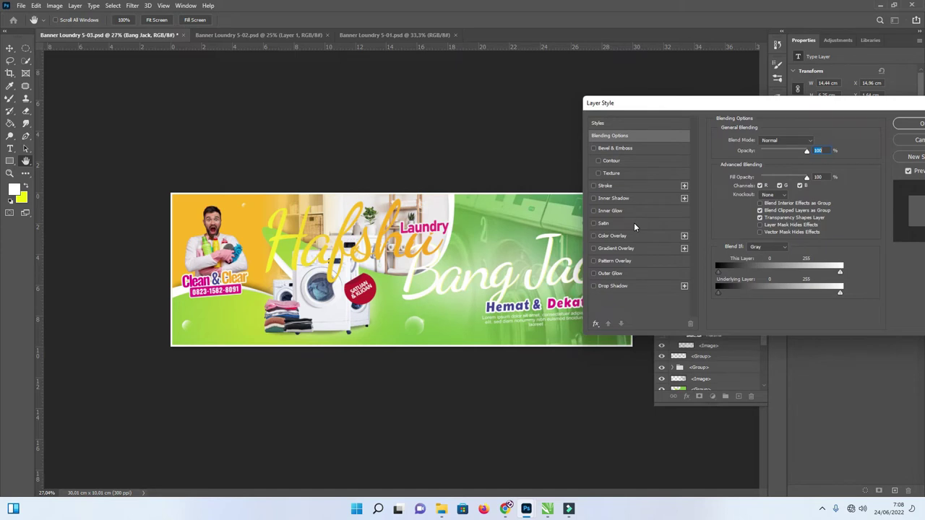
click(625, 250)
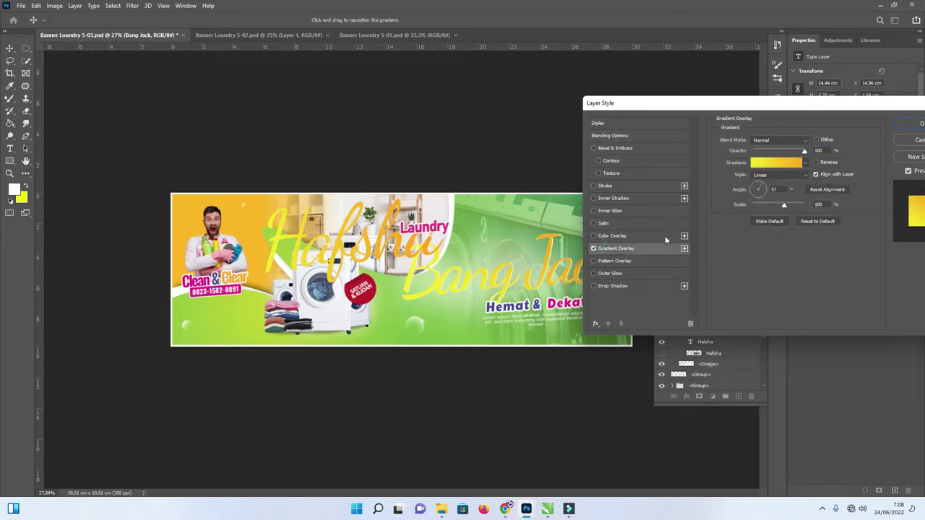
Set the gradient's stops to a yellow and an orange sampled from the banner
click(778, 165)
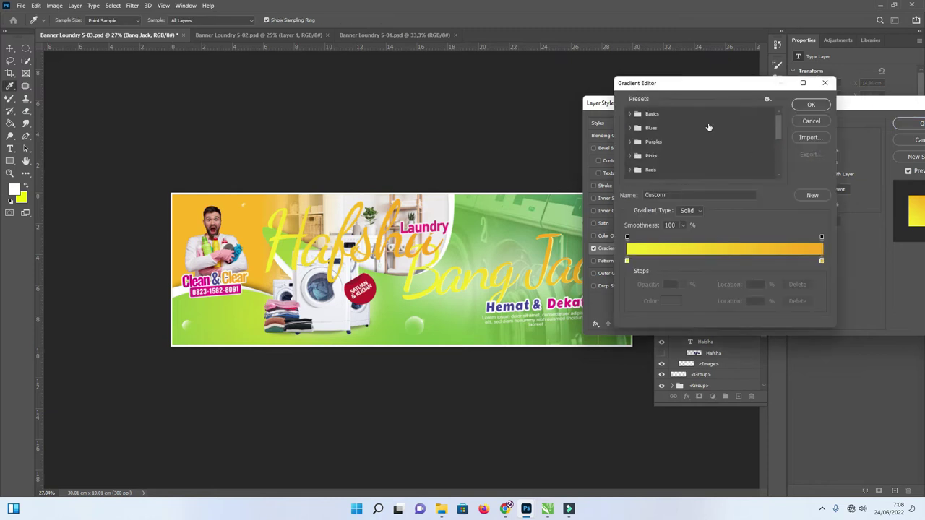
drag(692, 91, 686, 91)
double_click(620, 261)
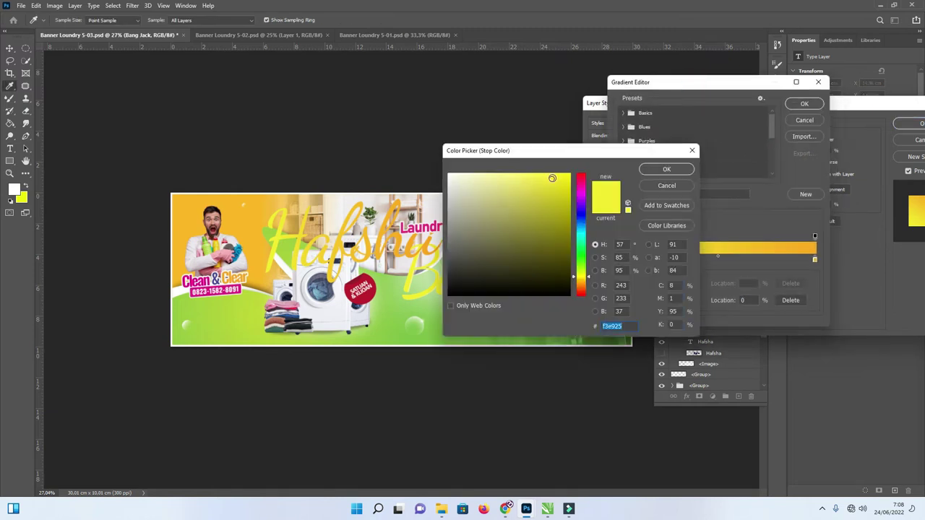
drag(286, 218, 358, 220)
click(665, 172)
double_click(815, 261)
drag(398, 244, 403, 240)
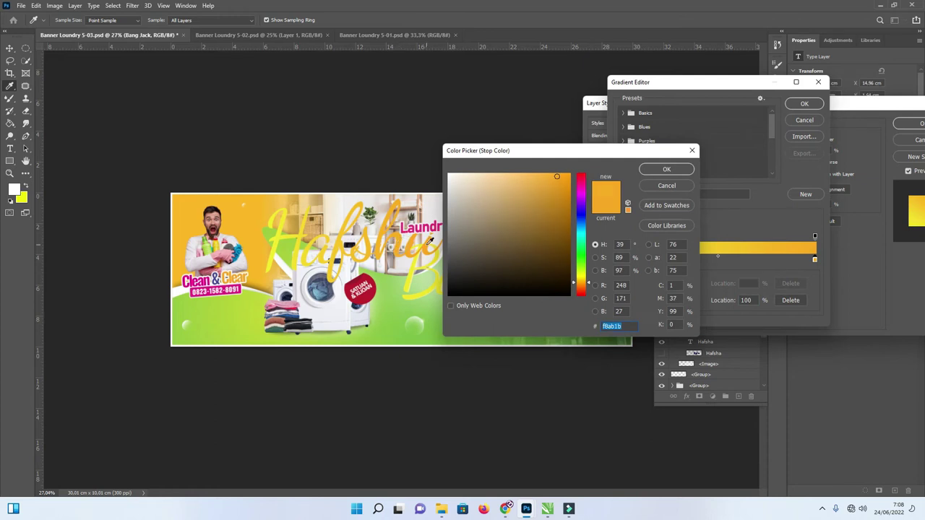
click(662, 169)
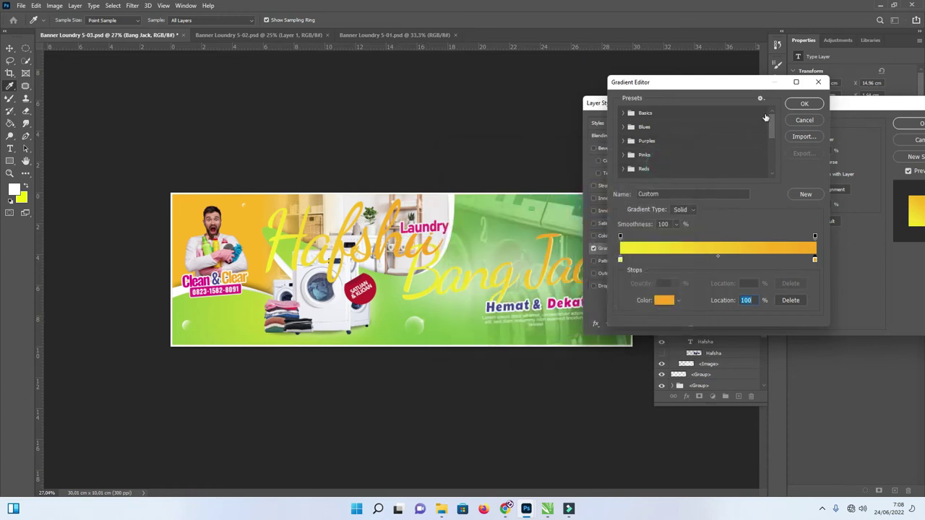
click(804, 104)
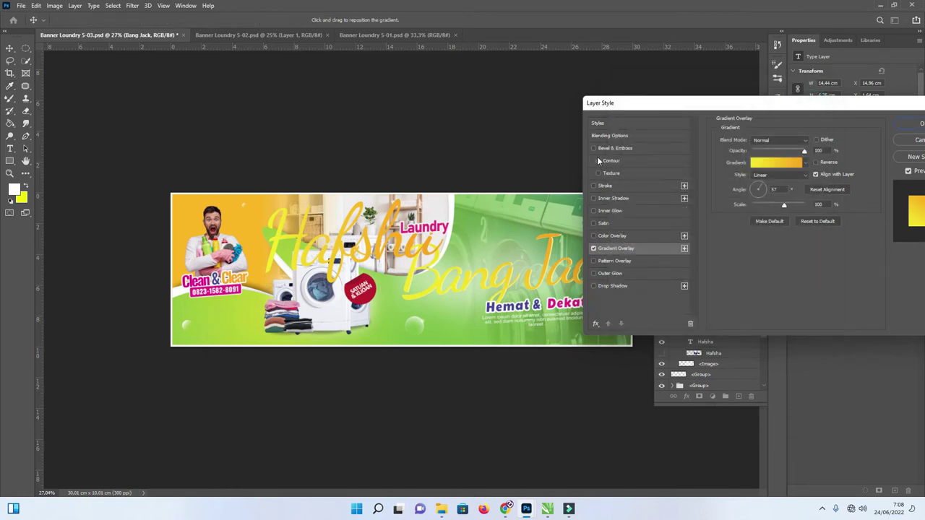
Give Bang Jack a 24 px outside navy stroke (#262261) and apply the layer styles
click(594, 186)
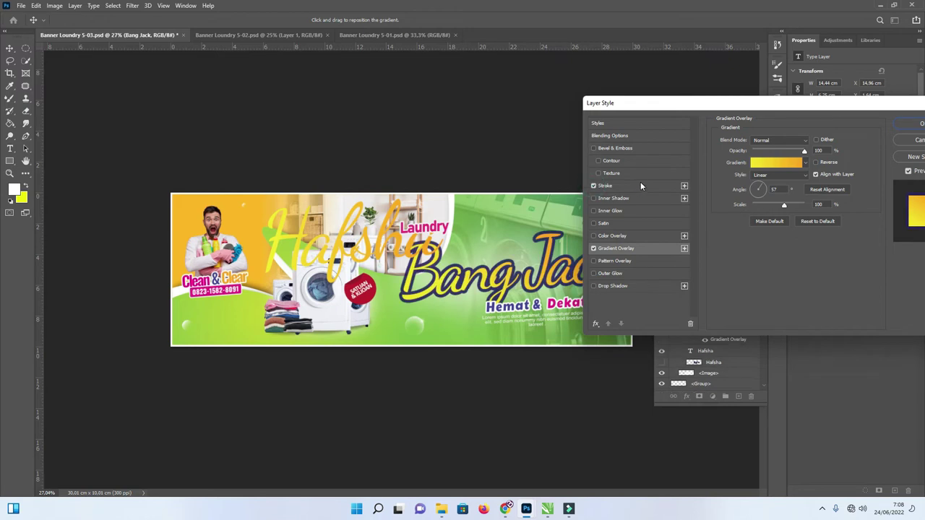
click(641, 185)
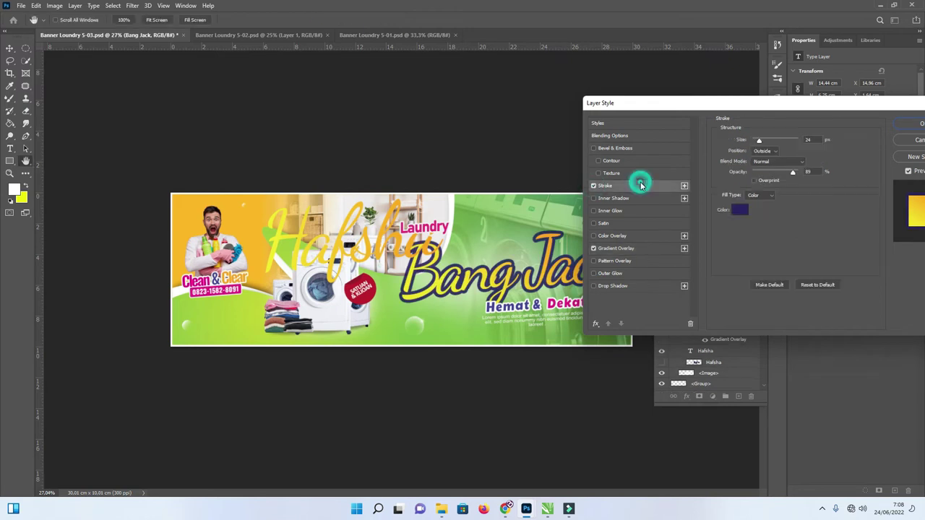
click(740, 211)
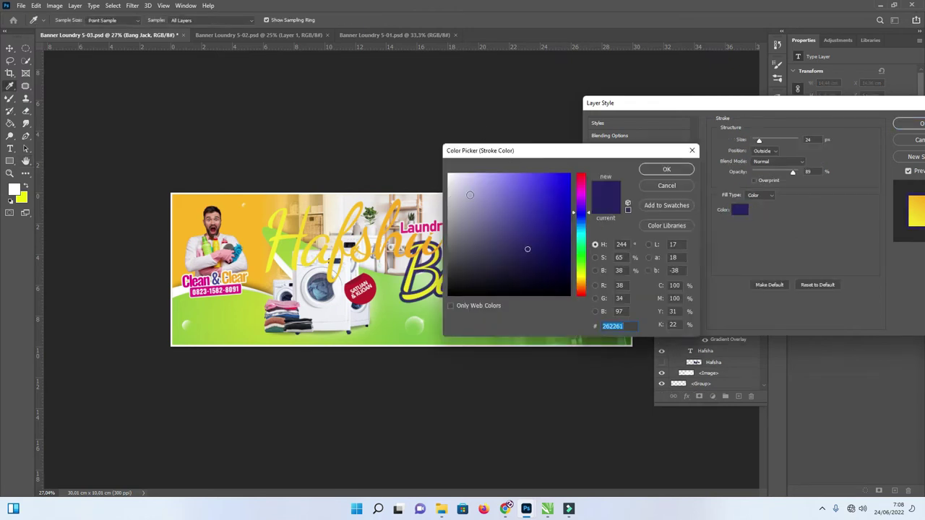
click(666, 169)
drag(688, 110, 615, 117)
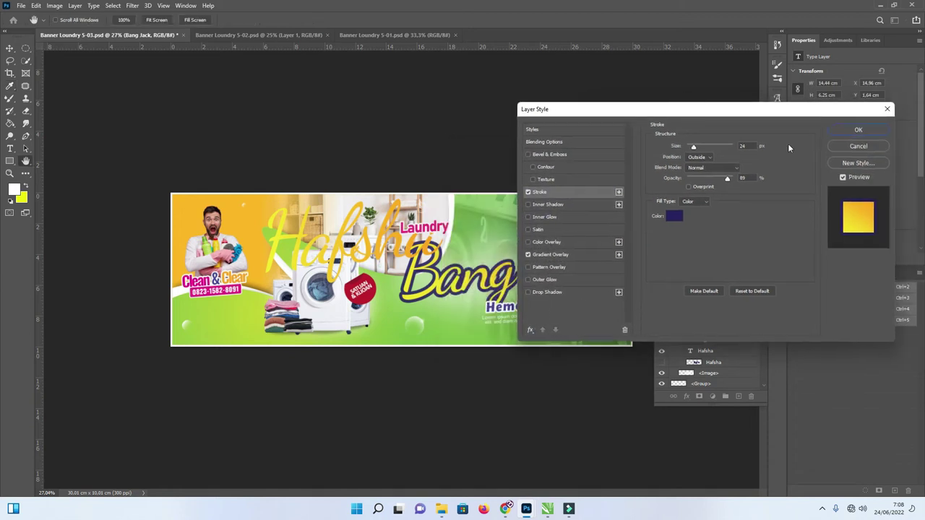
click(843, 131)
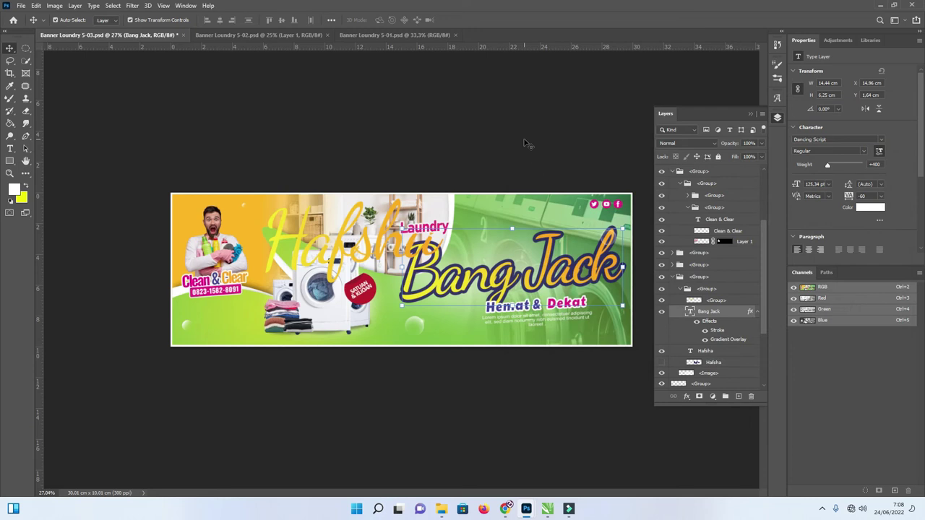
scroll(533, 238, up, 1)
scroll(539, 281, up, 1)
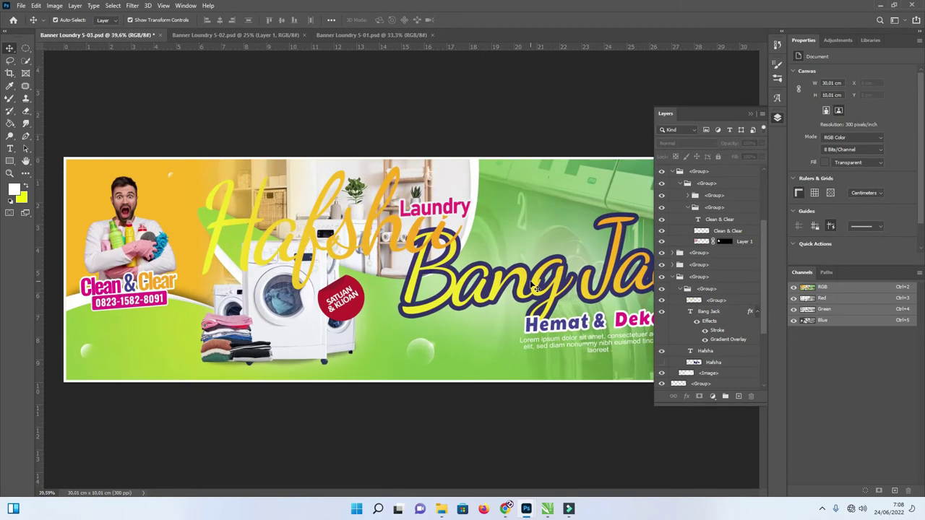
scroll(533, 284, up, 1)
scroll(532, 286, down, 2)
click(405, 241)
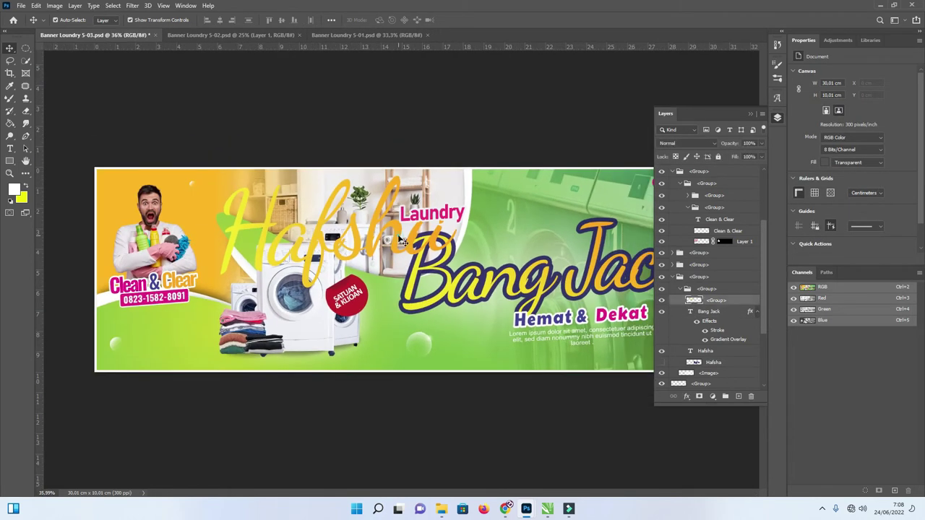
Hide the Hafsha group and duplicate Bang Jack, turning off the copy's stroke
click(661, 300)
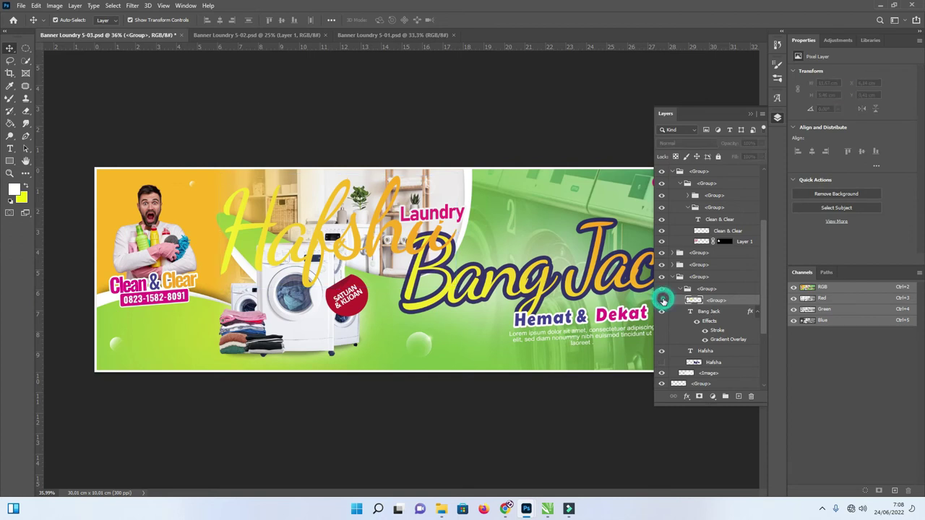
scroll(405, 271, down, 2)
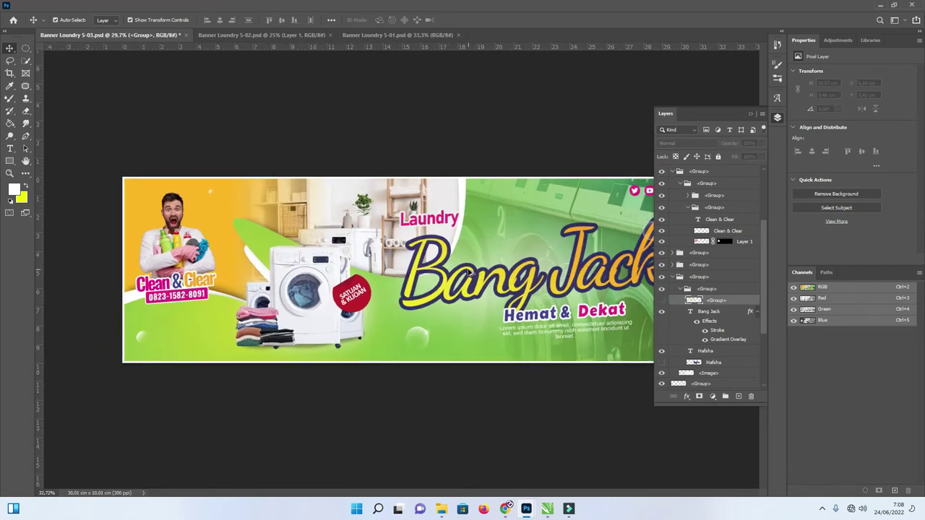
click(719, 314)
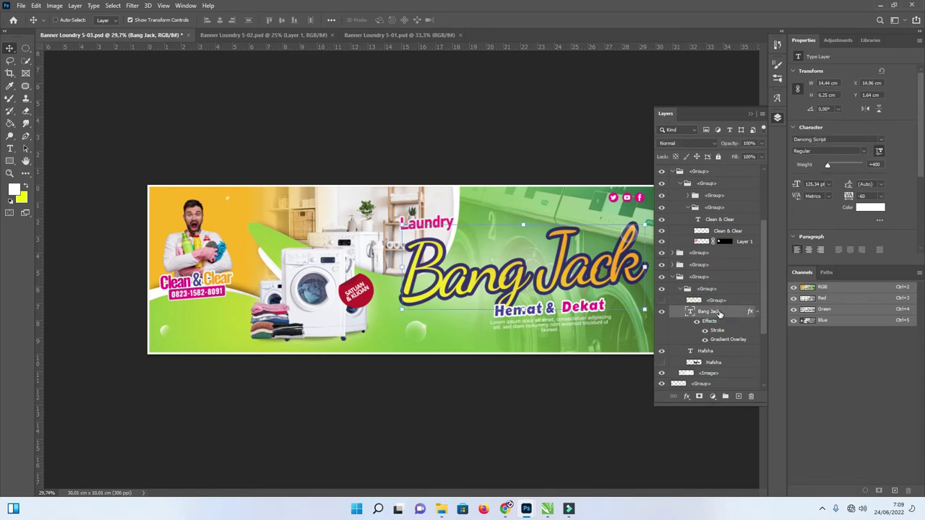
key(ctrl+j)
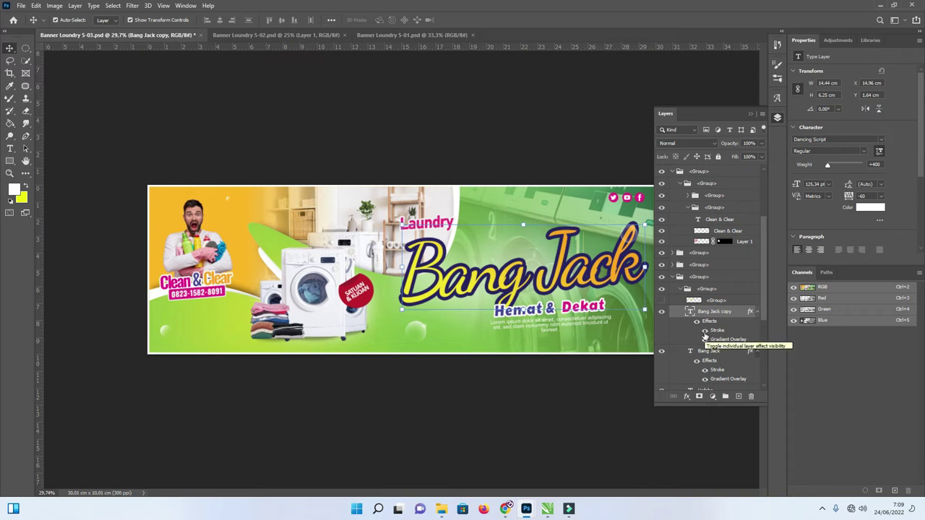
click(705, 334)
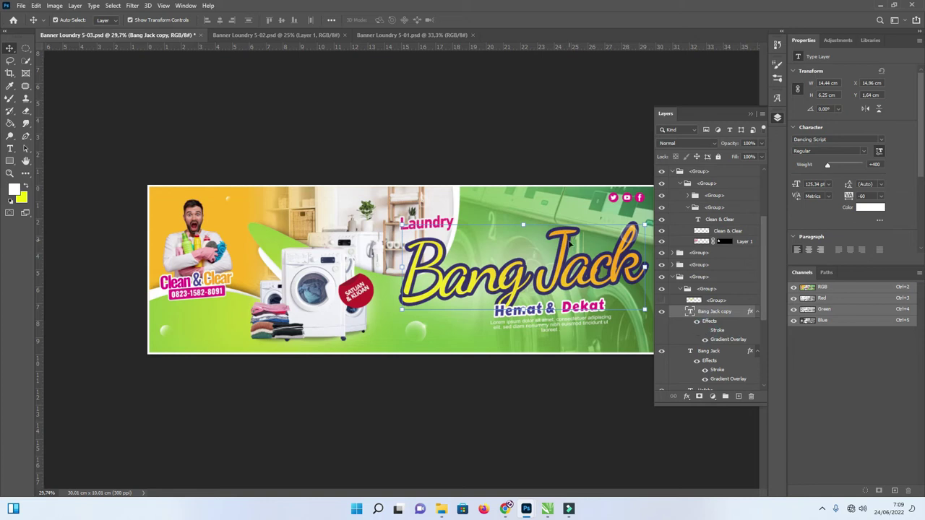
Nudge the original Bang Jack layer slightly to the right
scroll(728, 349, down, 1)
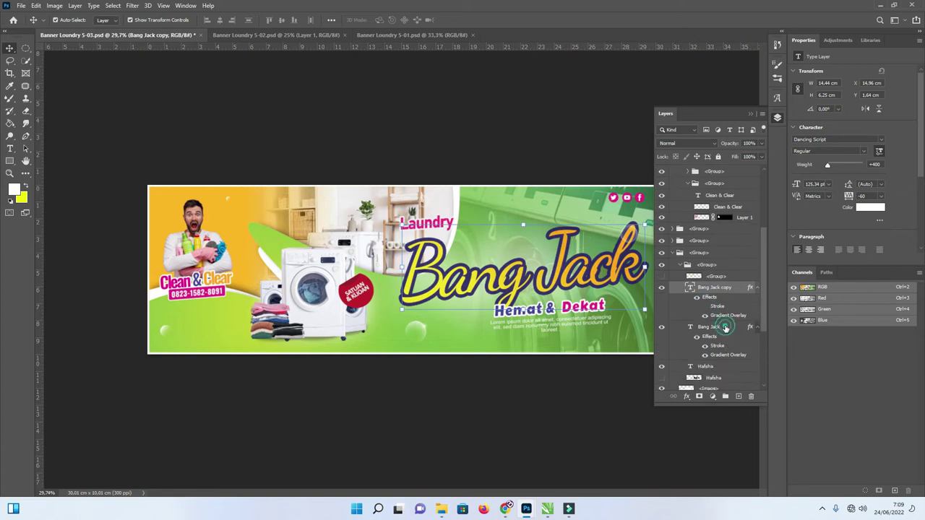
click(726, 327)
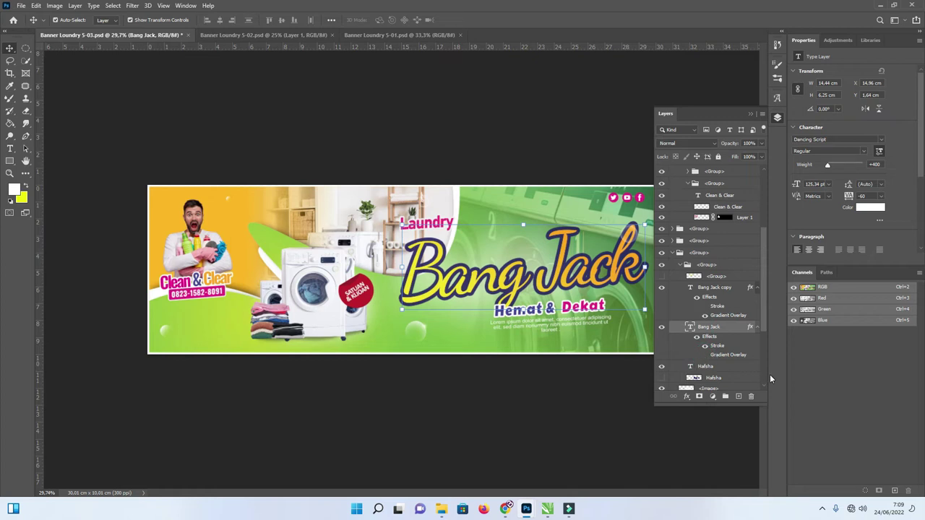
key(shift+Right)
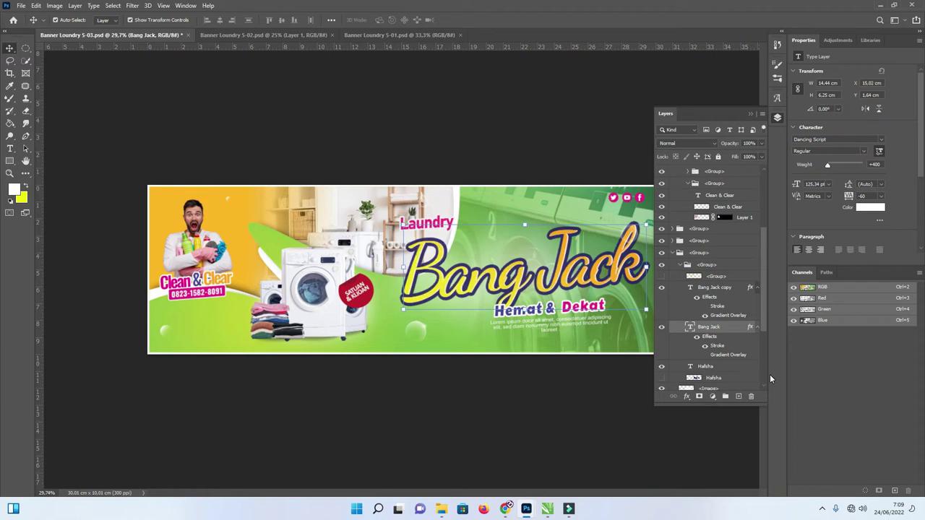
Hide the layer group holding the Lorem ipsum paragraph below Hemat & Dekat
click(750, 113)
click(626, 119)
click(584, 313)
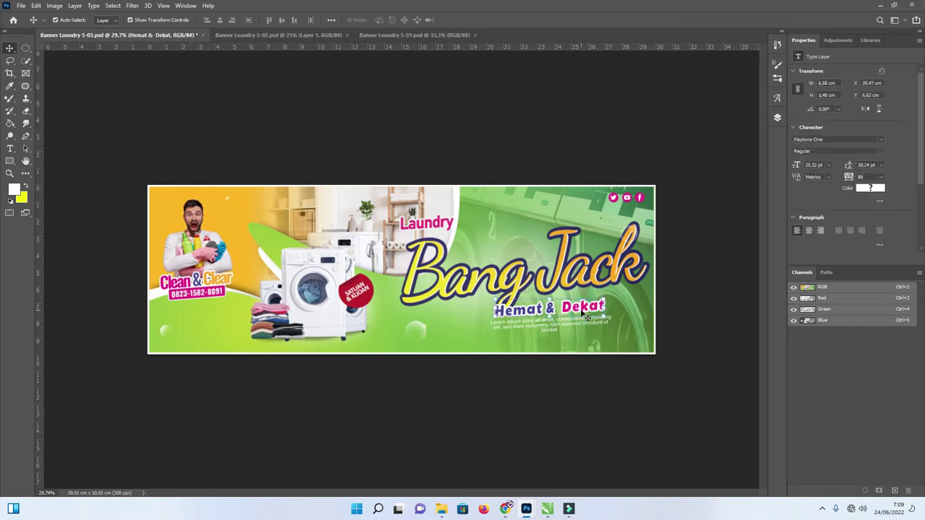
scroll(578, 340, up, 1)
scroll(578, 347, up, 1)
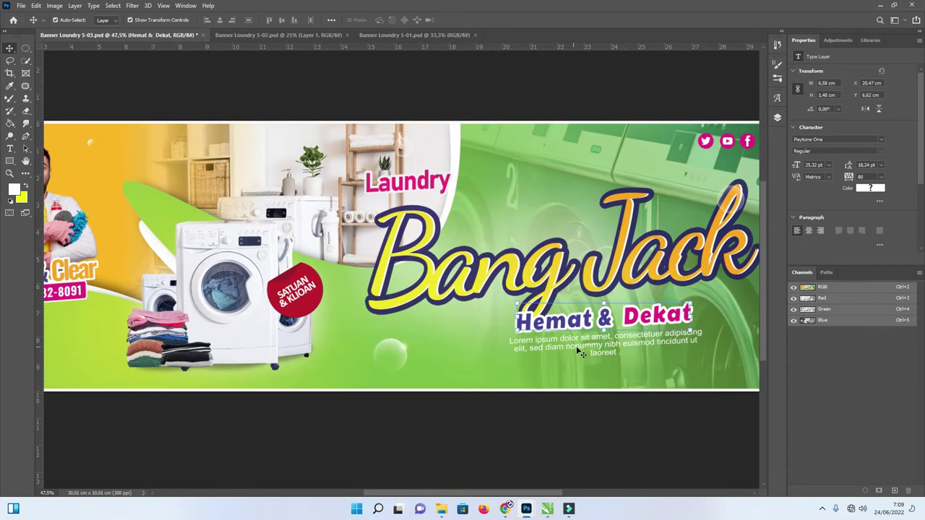
click(630, 346)
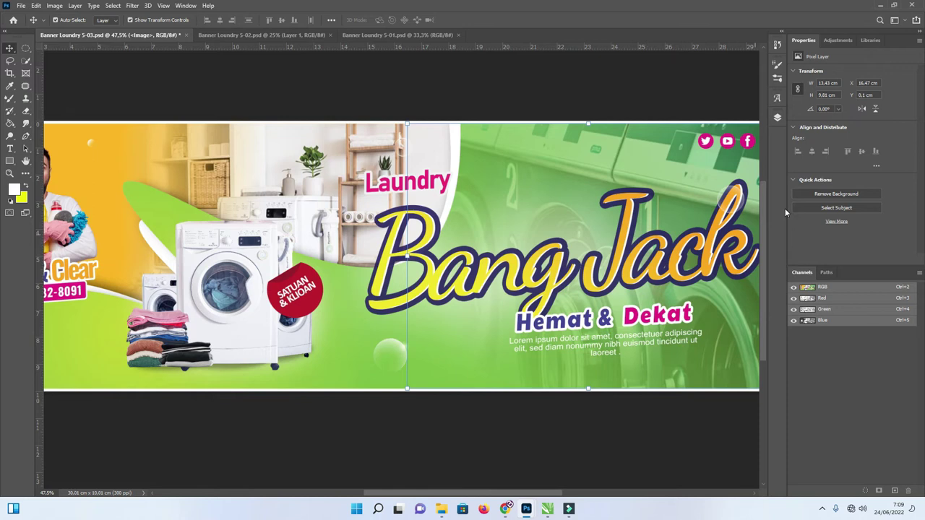
click(778, 117)
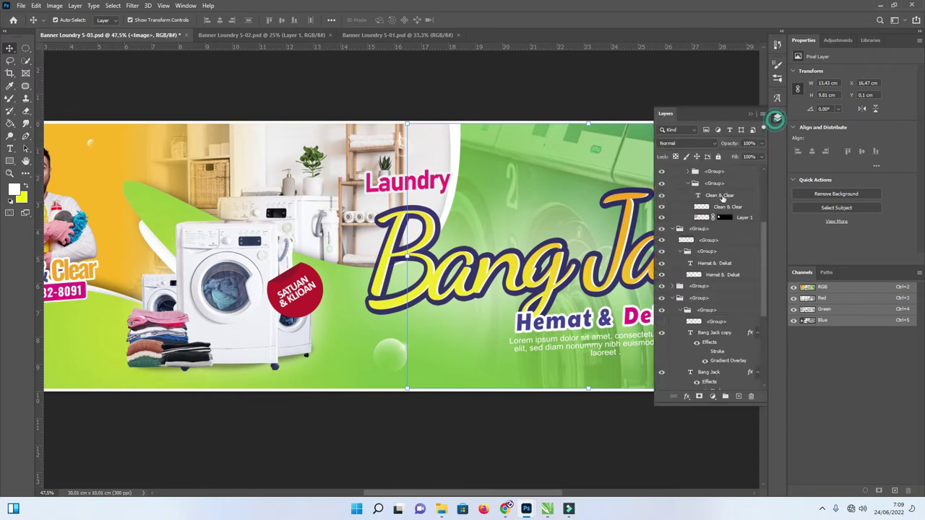
click(603, 353)
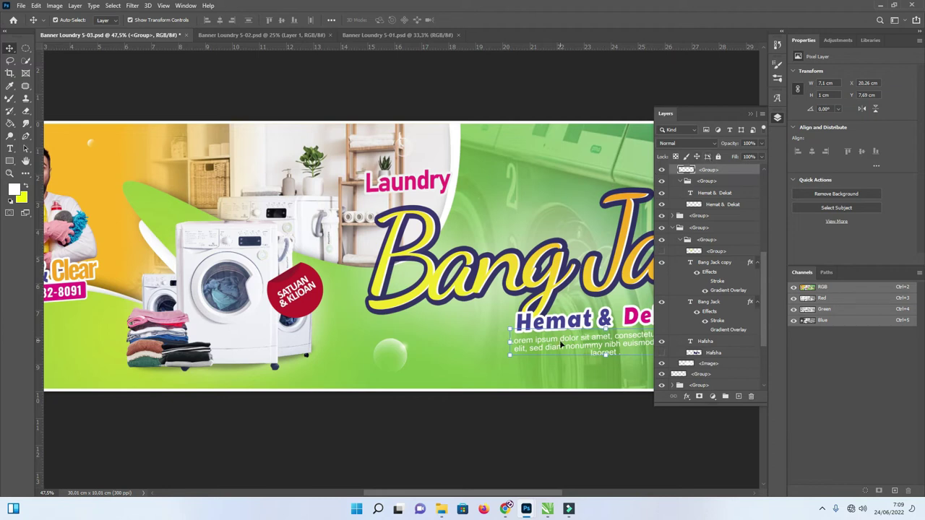
click(662, 169)
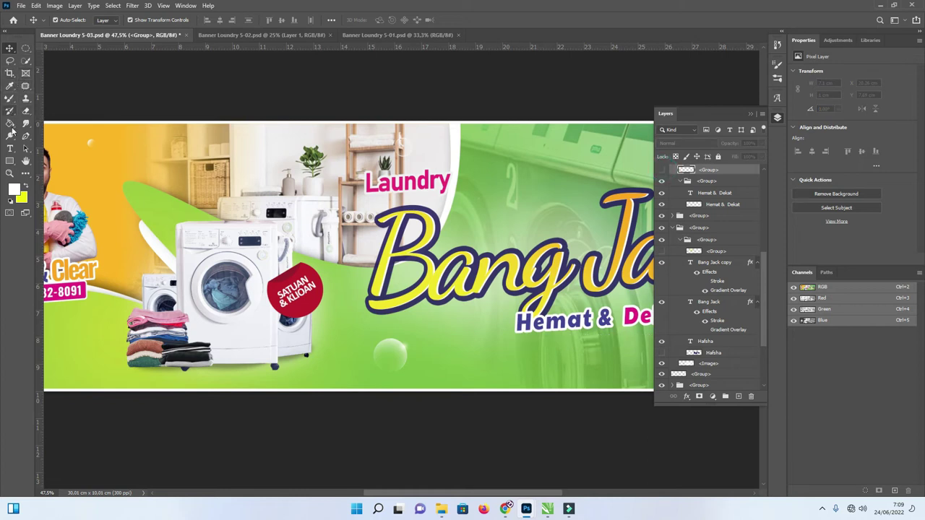
Draw a trial paragraph text box below Hemat & Dekat, delete it, and zoom out
click(10, 149)
drag(446, 347, 615, 391)
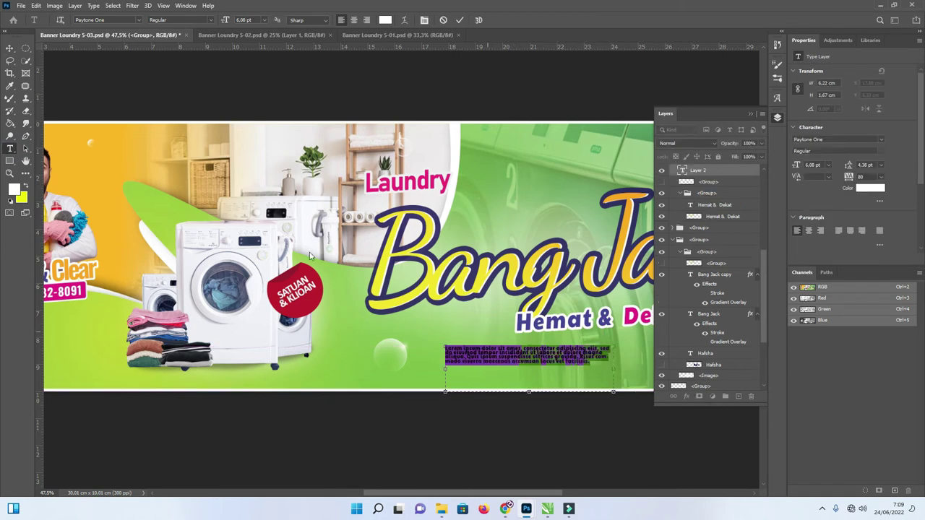
click(9, 47)
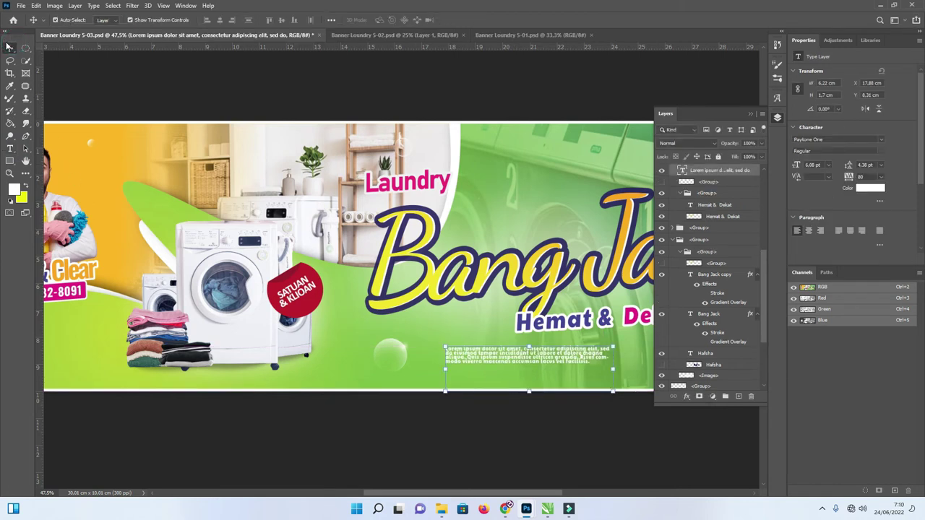
key(Delete)
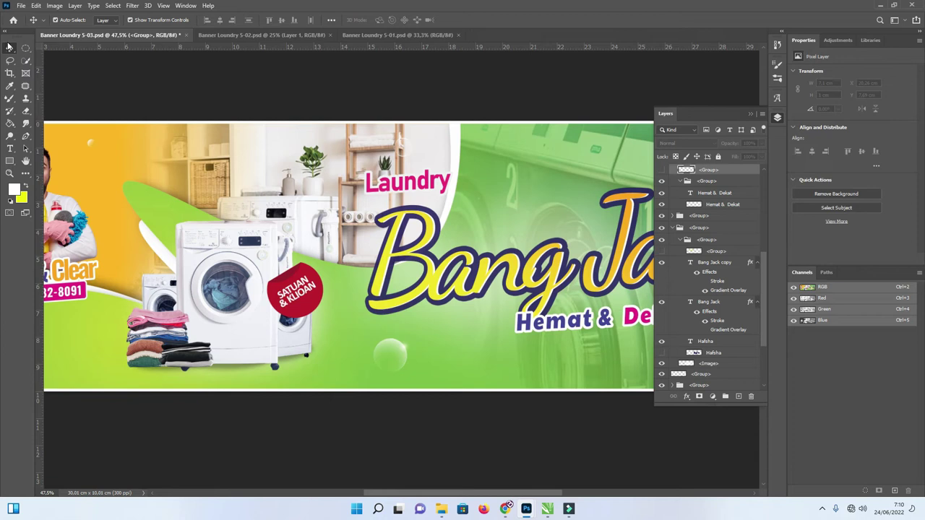
click(752, 115)
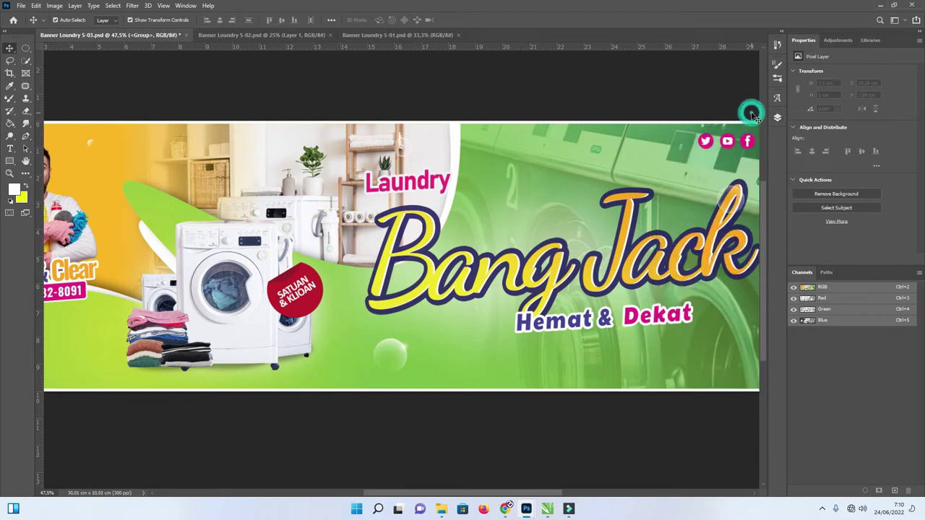
scroll(310, 126, down, 2)
scroll(303, 163, down, 2)
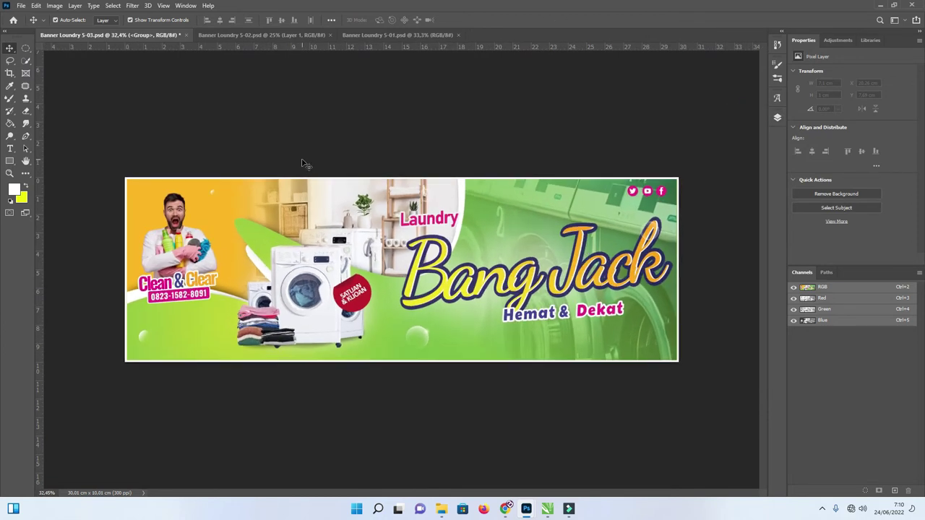
Close the 5-01, 5-02 and 5-03 documents without saving, then switch to CorelDRAW
click(264, 36)
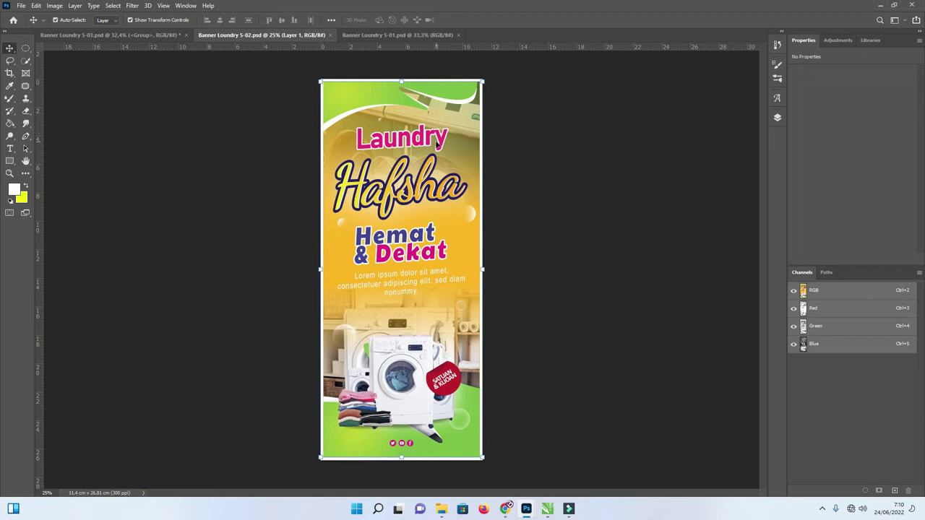
click(537, 169)
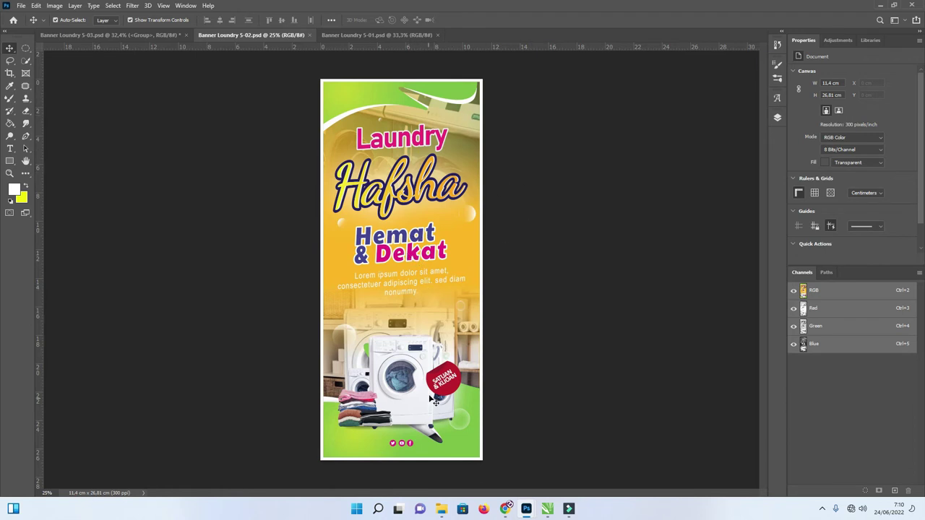
click(361, 38)
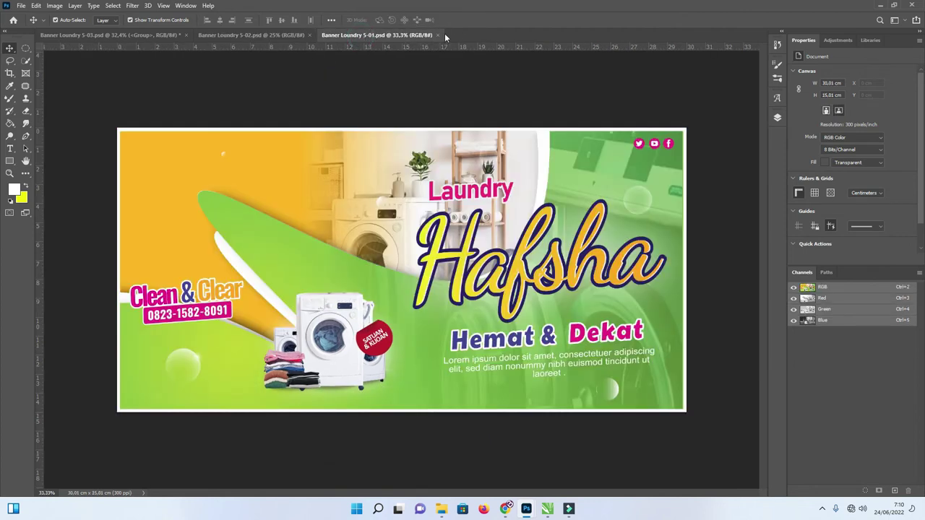
click(439, 35)
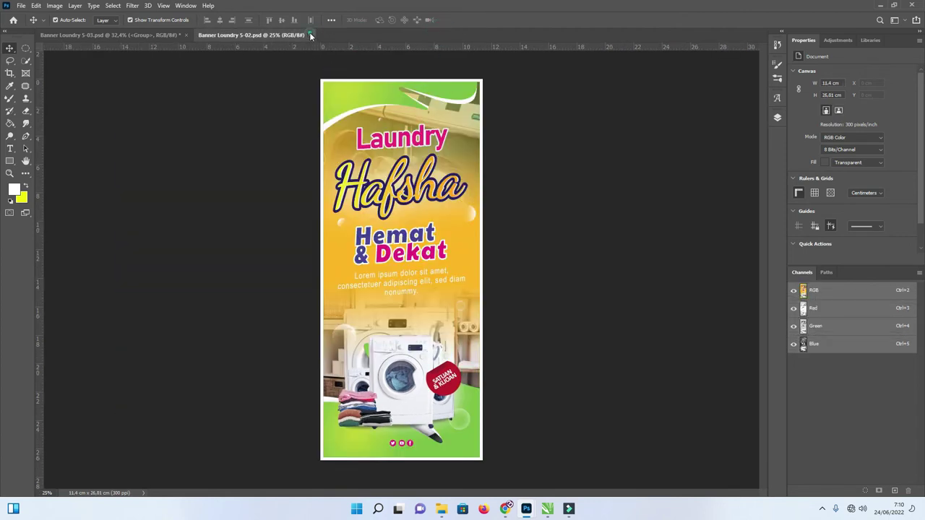
click(311, 35)
click(186, 34)
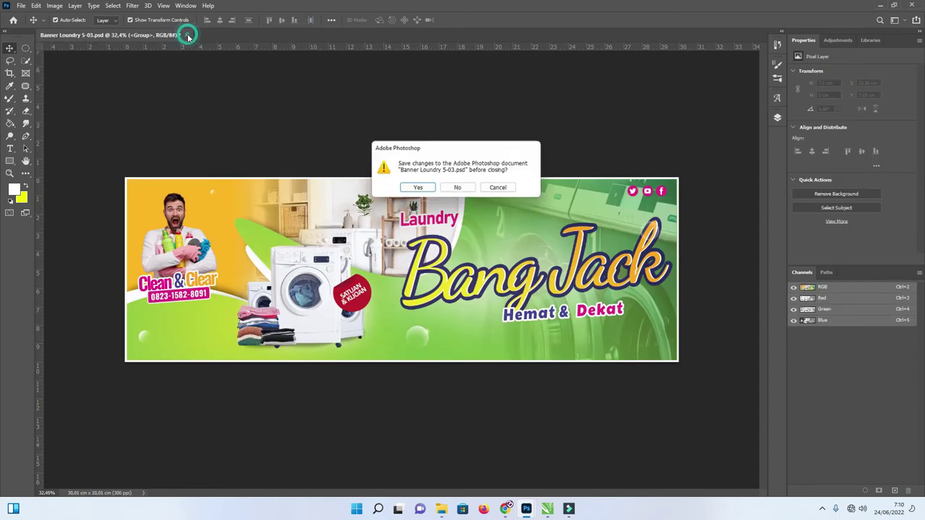
click(463, 188)
click(547, 509)
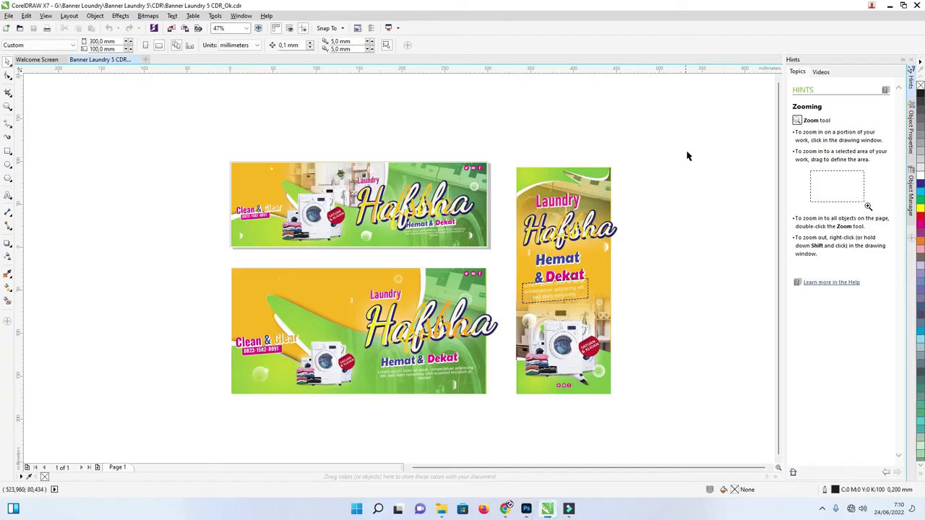
Pull the top banner's Hafsha text group off the banner and ungroup it
click(671, 137)
scroll(372, 244, up, 3)
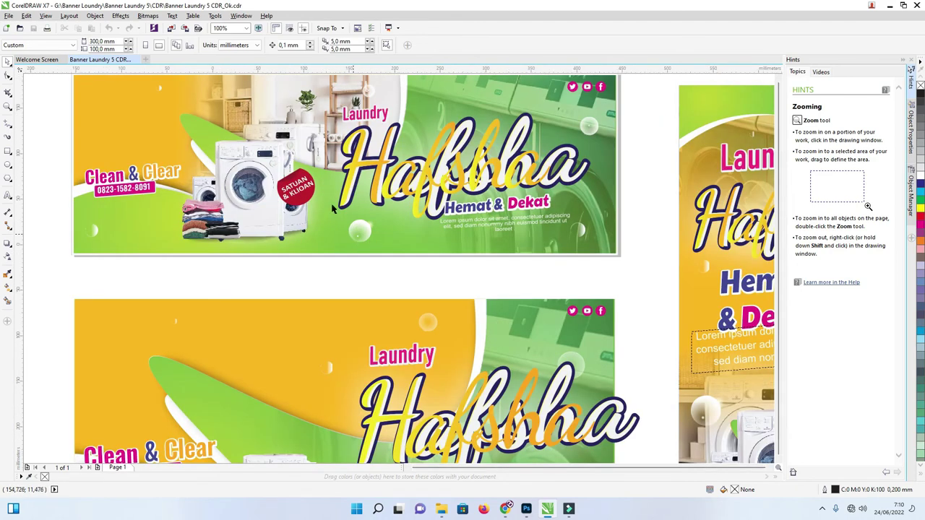
scroll(311, 160, down, 3)
click(311, 158)
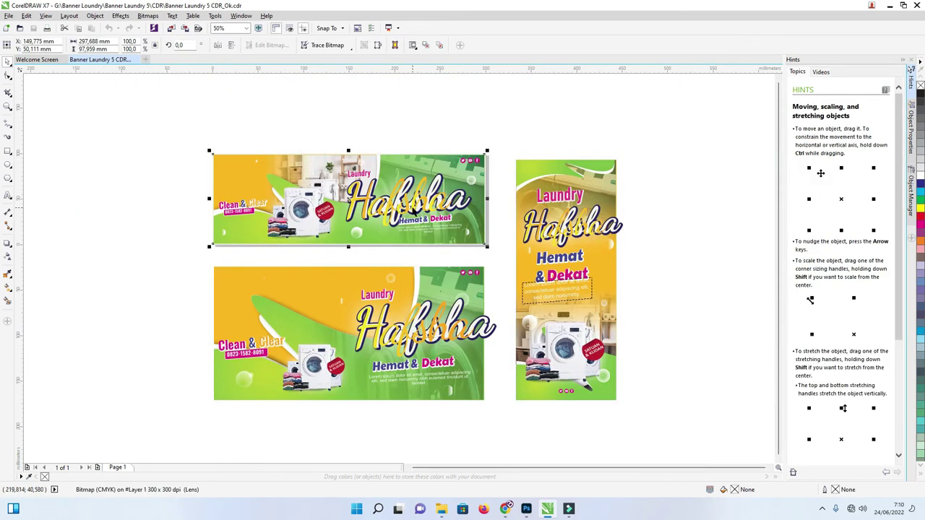
click(413, 210)
mouse_move(414, 210)
mouse_down()
mouse_move(108, 253)
mouse_move(441, 207)
mouse_move(459, 181)
mouse_move(463, 193)
mouse_up()
scroll(441, 207, up, 2)
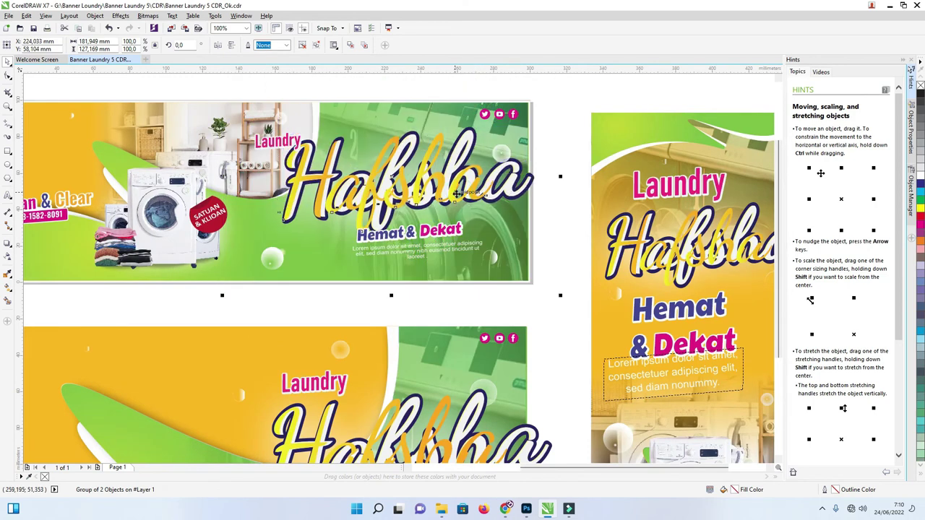
right_click(463, 193)
click(508, 246)
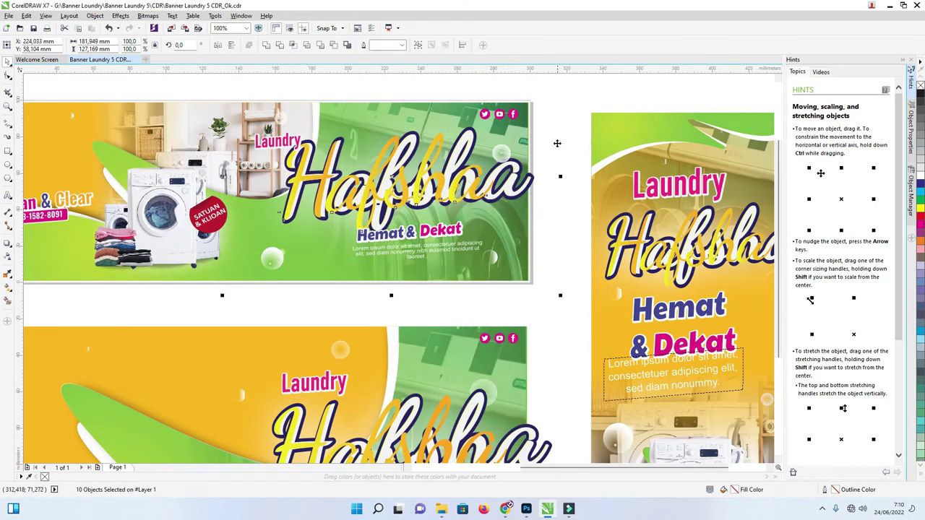
click(562, 131)
click(470, 189)
drag(469, 196, 448, 304)
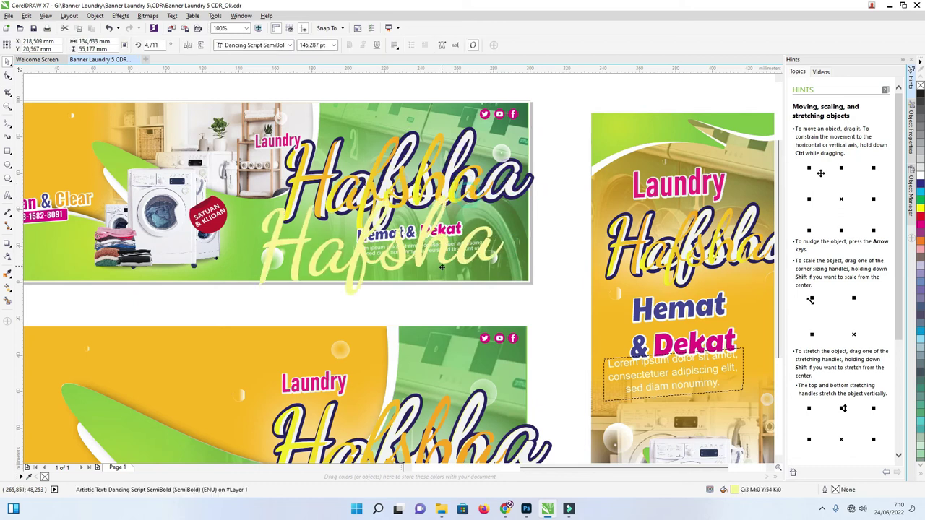
drag(459, 198, 460, 199)
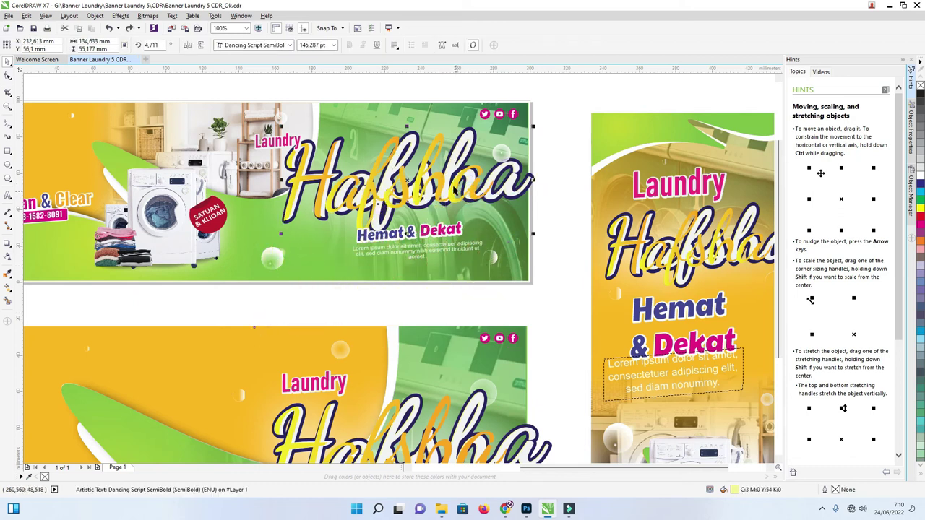
Select all the yellow Hafsha overlay pieces and drag them above the banners
click(437, 143)
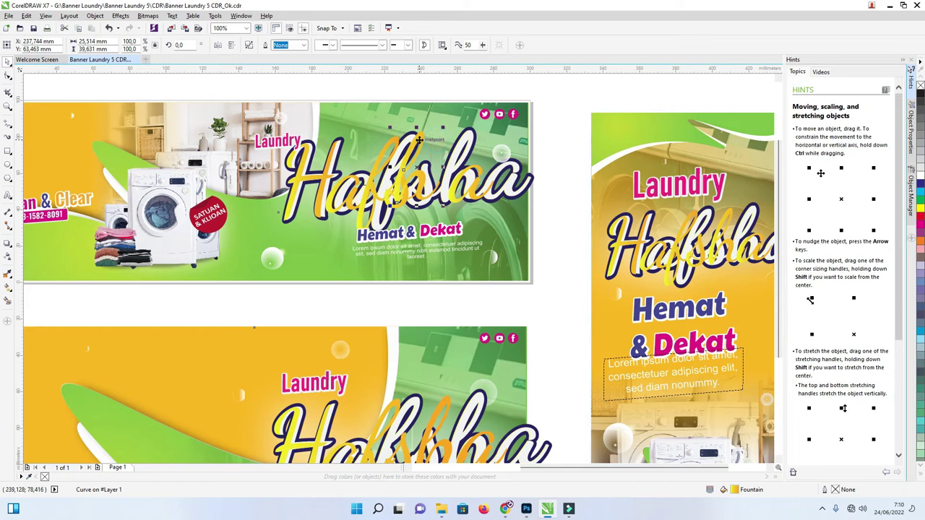
shift+click(401, 145)
scroll(401, 172, up, 1)
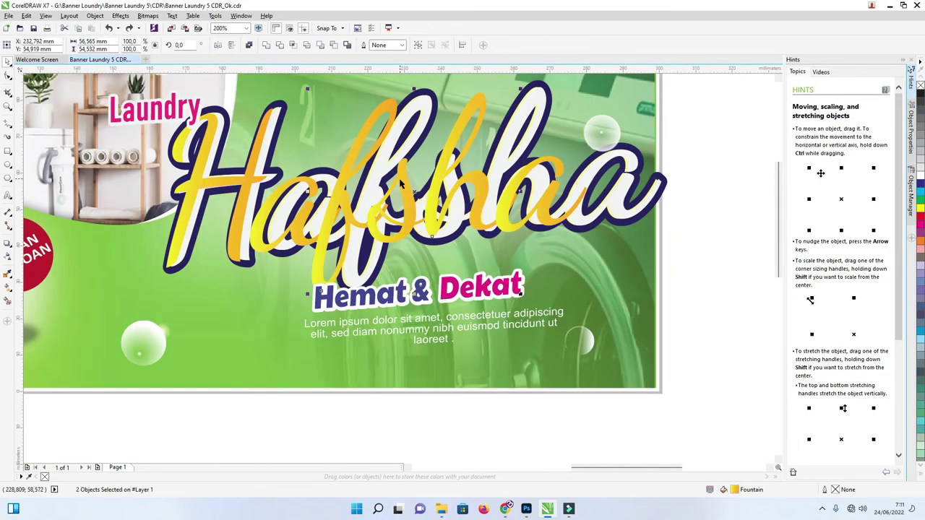
shift+click(291, 192)
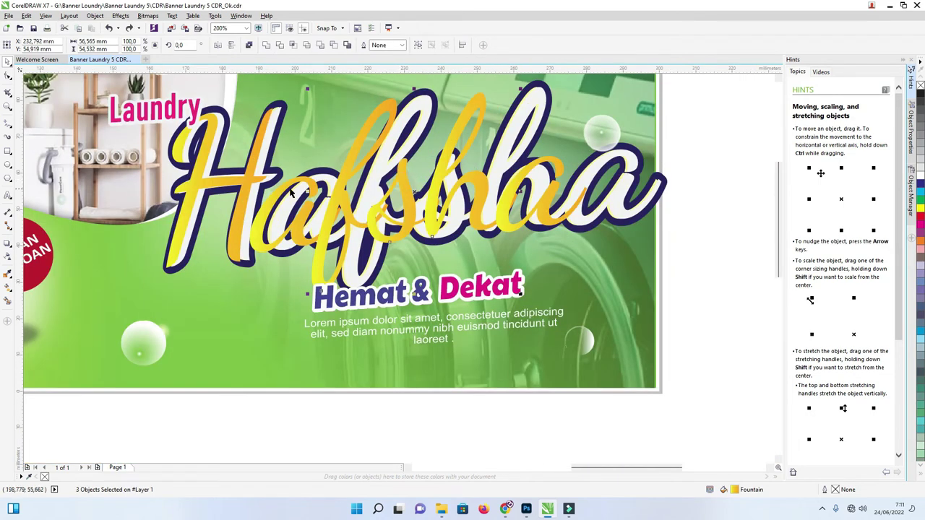
shift+click(242, 187)
scroll(392, 187, down, 1)
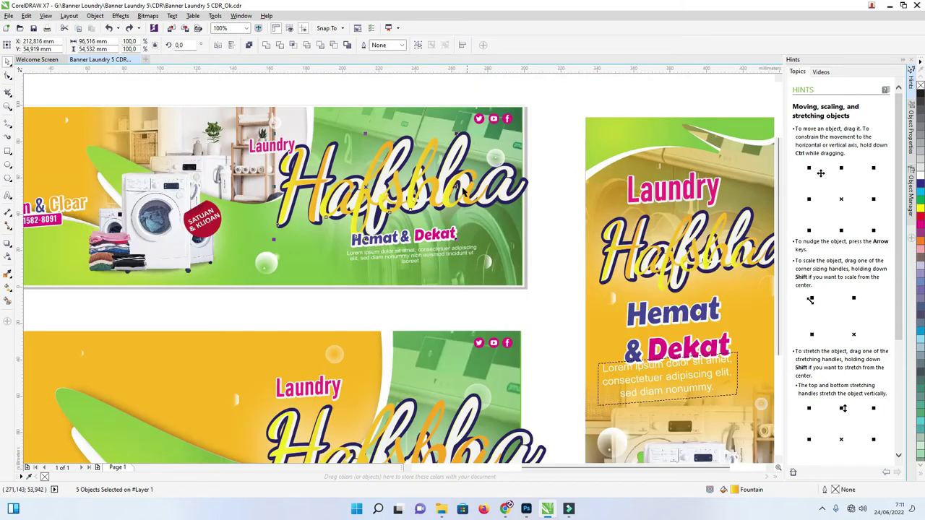
shift+click(454, 187)
shift+click(455, 185)
scroll(452, 190, down, 1)
drag(455, 190, 454, 107)
Move the yellow h up beside Hafsha and retype the first headline layer as 'Bang Jack'
drag(428, 177, 437, 101)
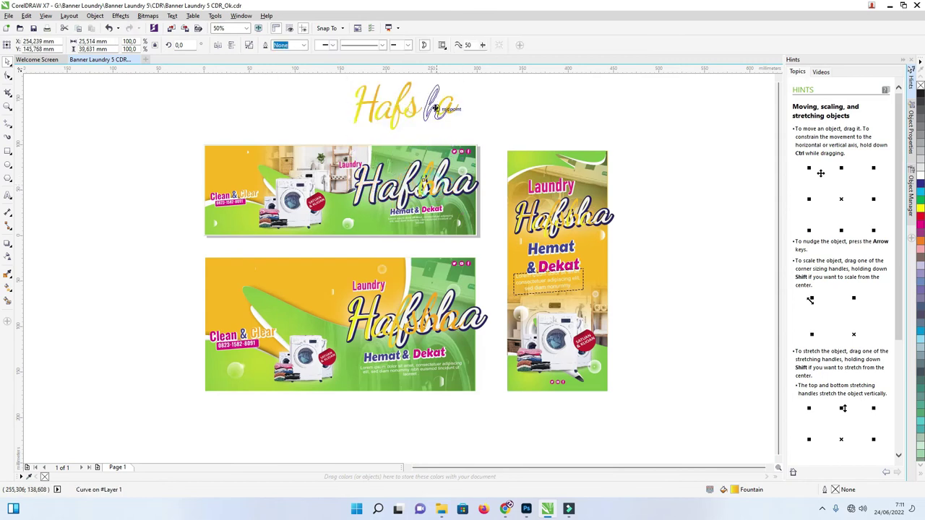
click(423, 187)
double_click(423, 187)
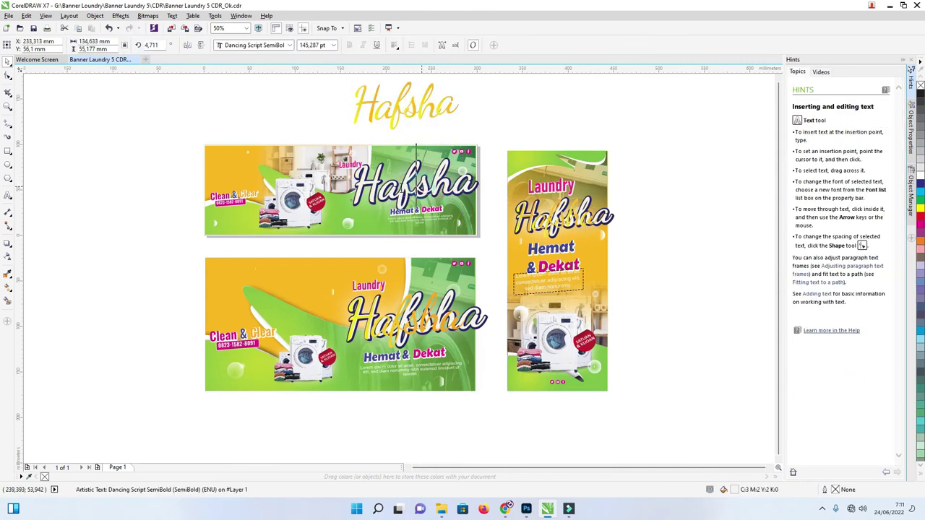
key(ctrl+a)
click(397, 188)
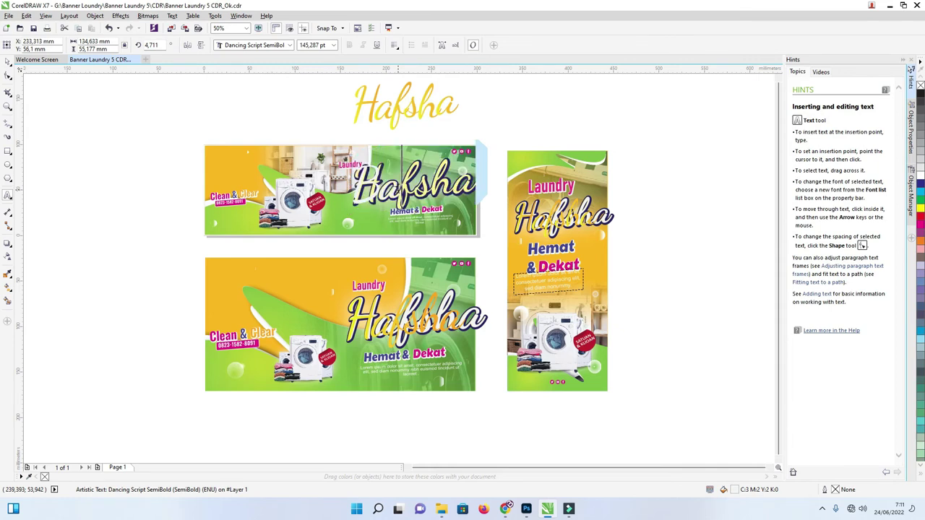
key(Right)
key(Right)
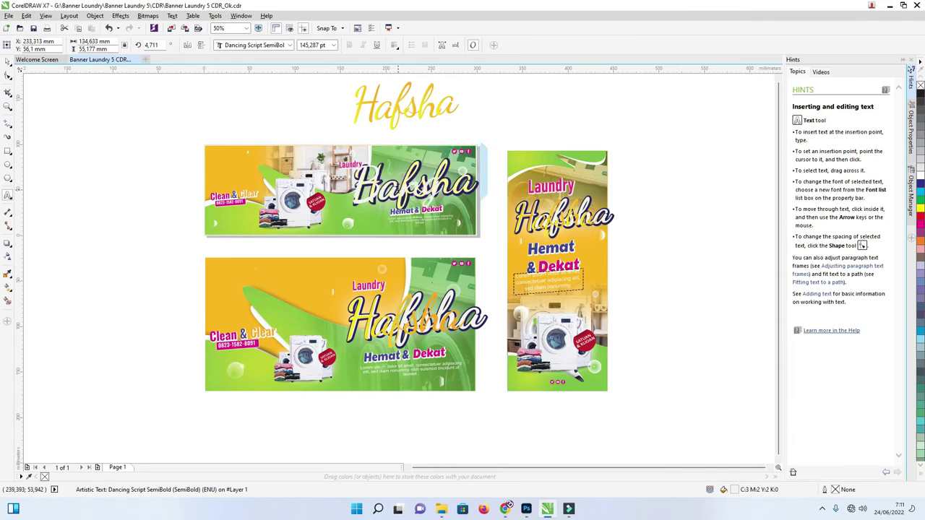
text(Bang Jack)
key(ctrl+a)
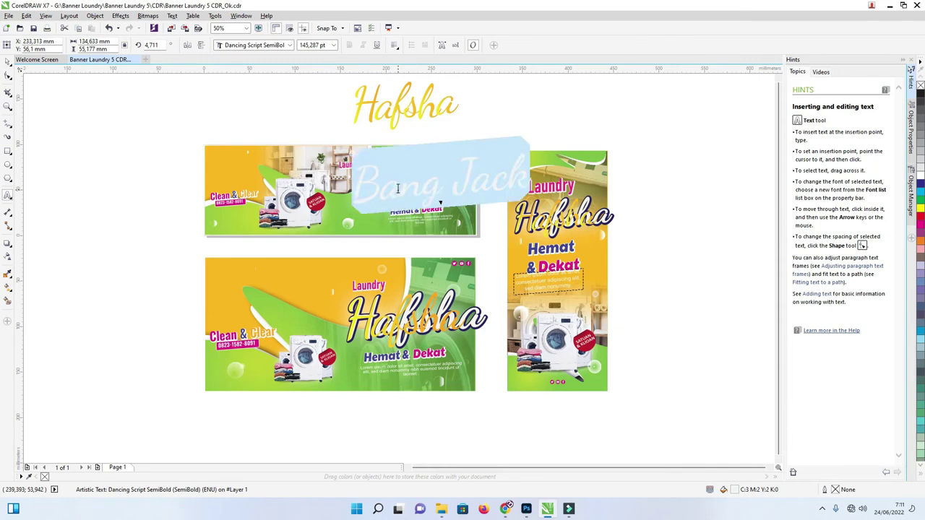
click(8, 61)
Retype the dark blue headline layer as 'Bang Jack' and move it below the banner
drag(468, 192, 467, 221)
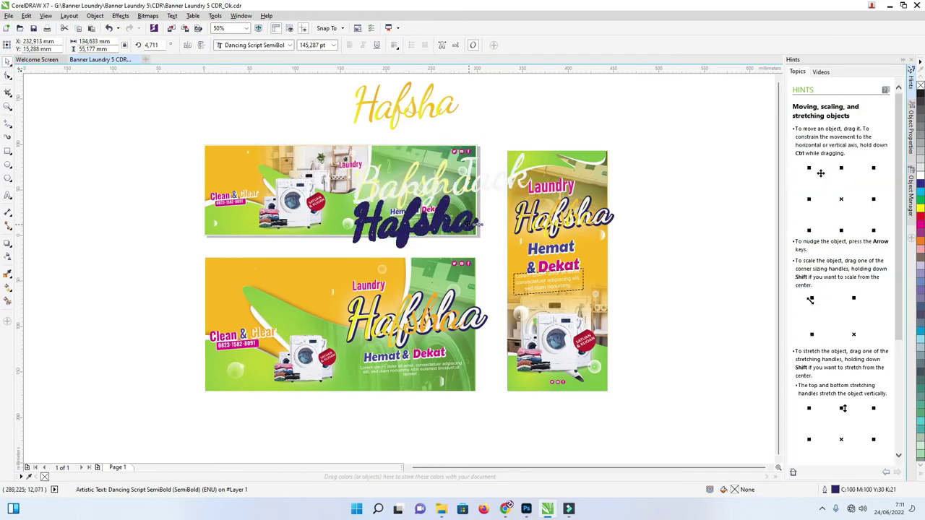
key(F8)
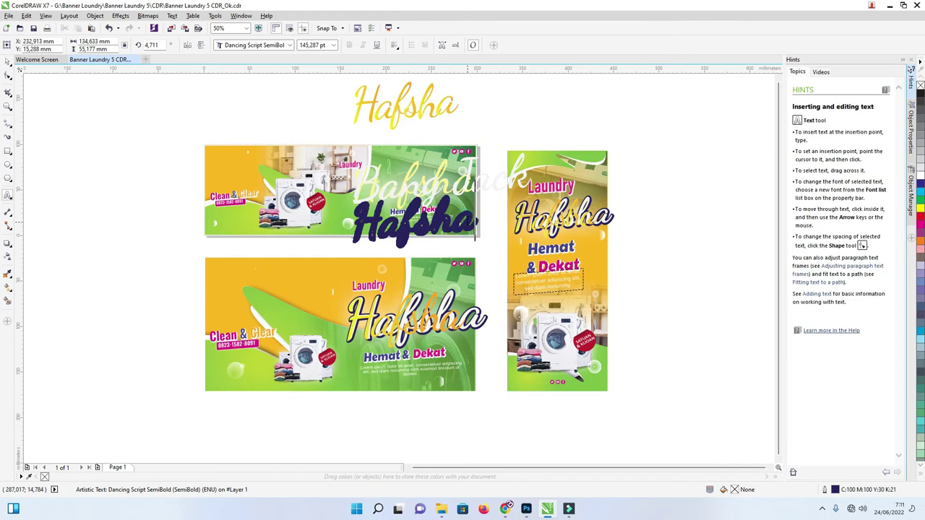
click(463, 222)
key(ctrl+z)
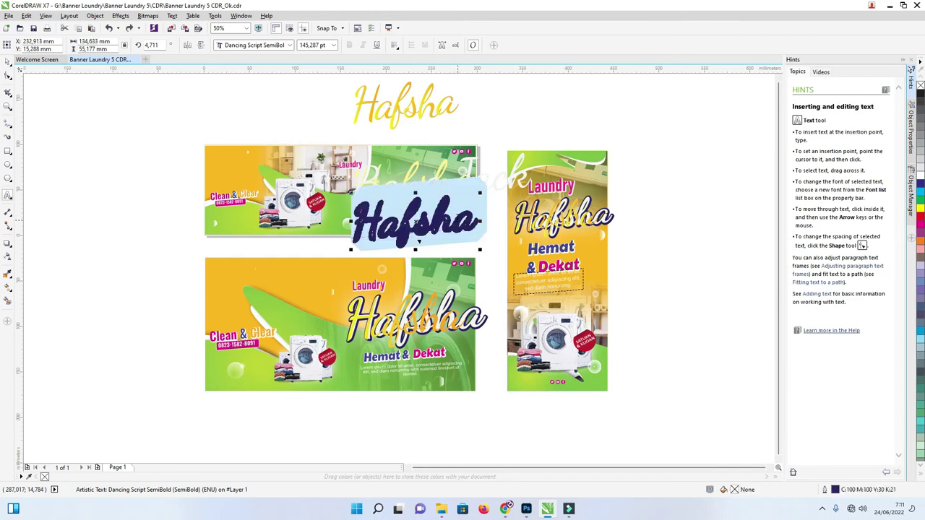
text(Bang)
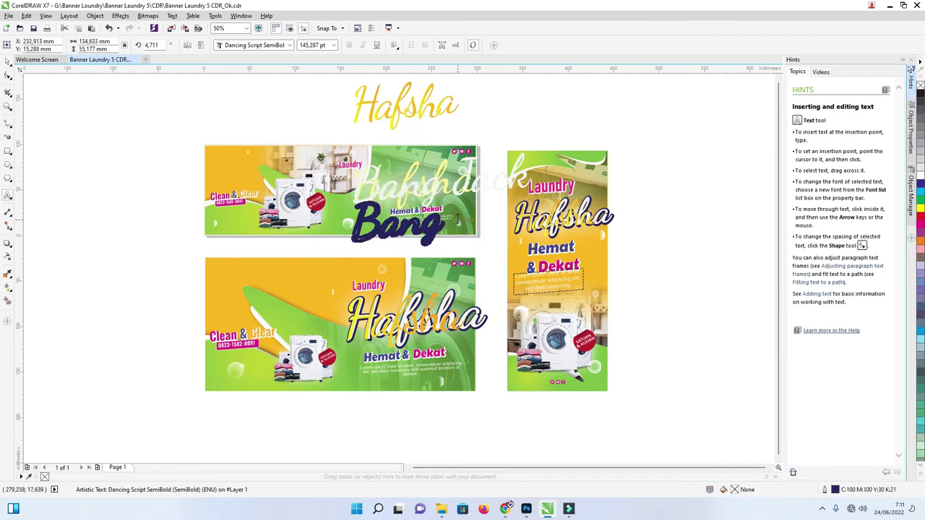
text( J)
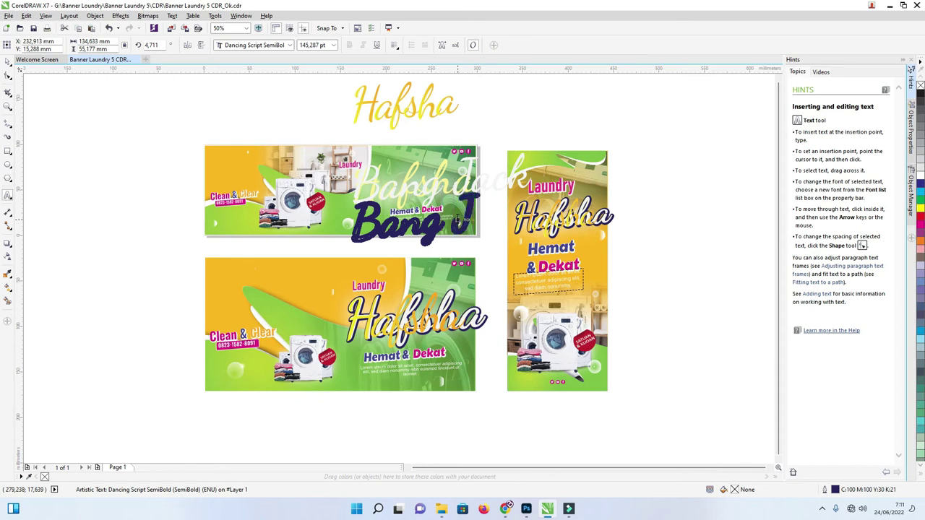
text(ack)
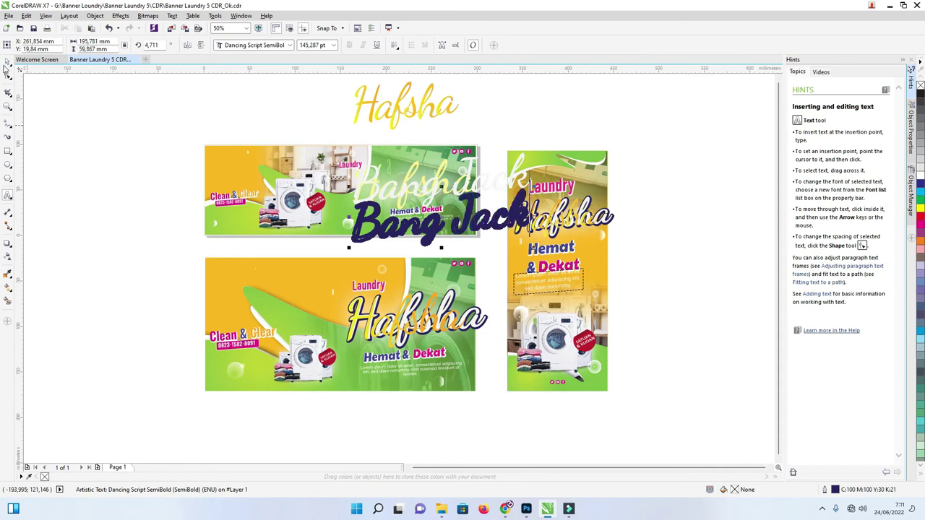
click(8, 62)
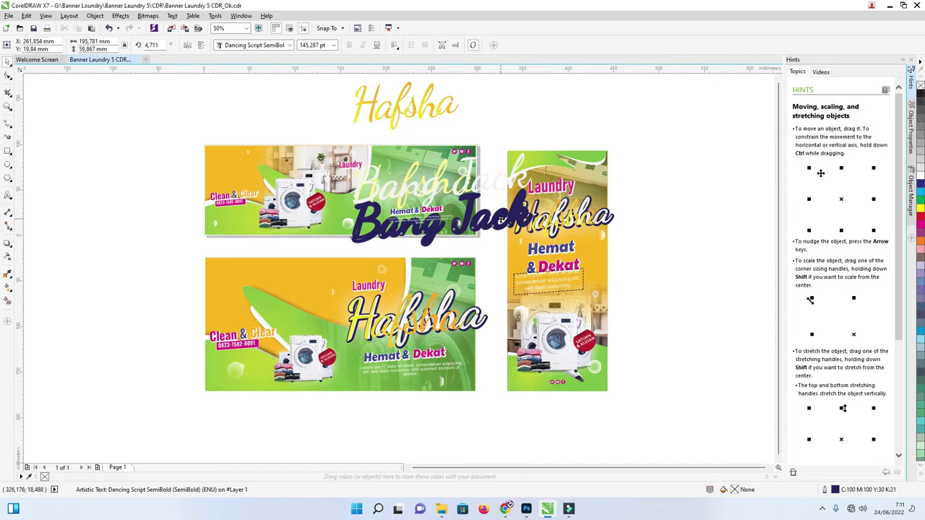
drag(477, 198, 474, 234)
Move the white headline layer aside and retype the remaining Hafsha layer as 'Bang Jack'
click(482, 187)
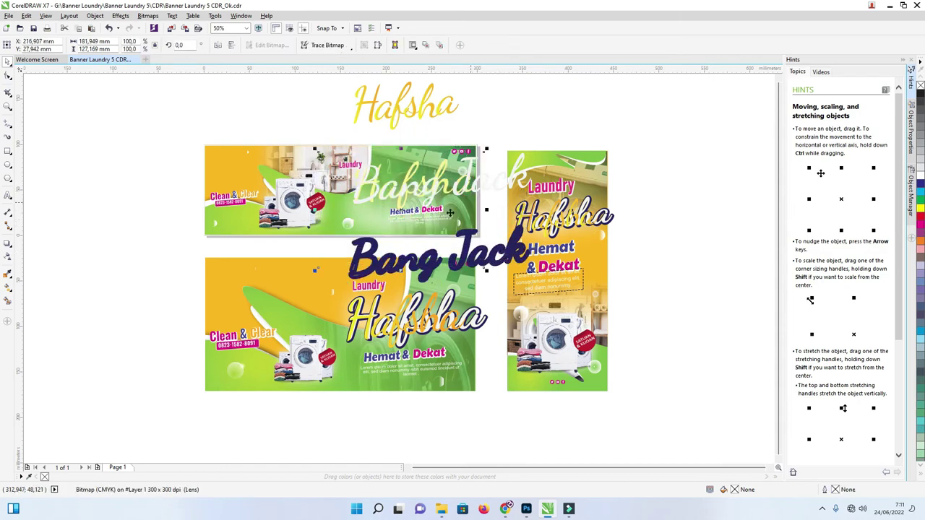
drag(393, 224, 134, 226)
key(ctrl+z)
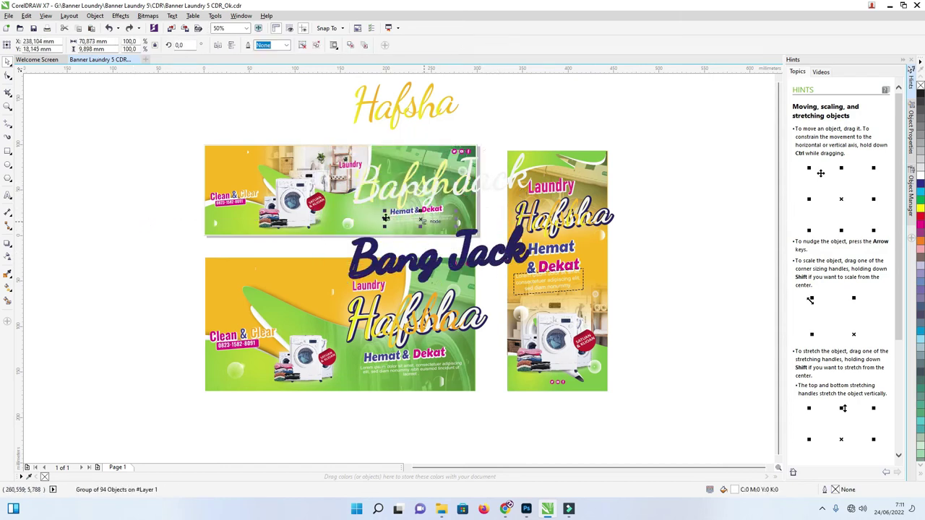
click(370, 217)
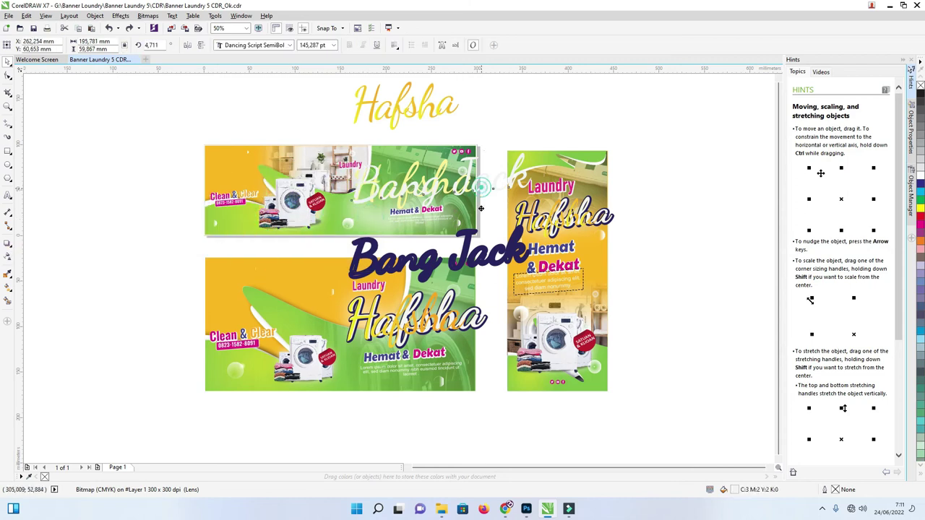
drag(434, 181, 434, 220)
double_click(459, 181)
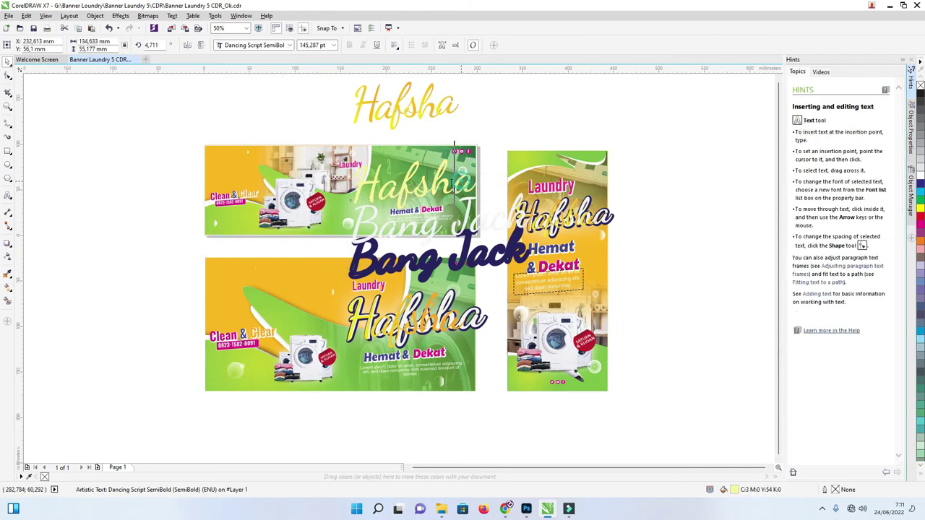
text(Ba)
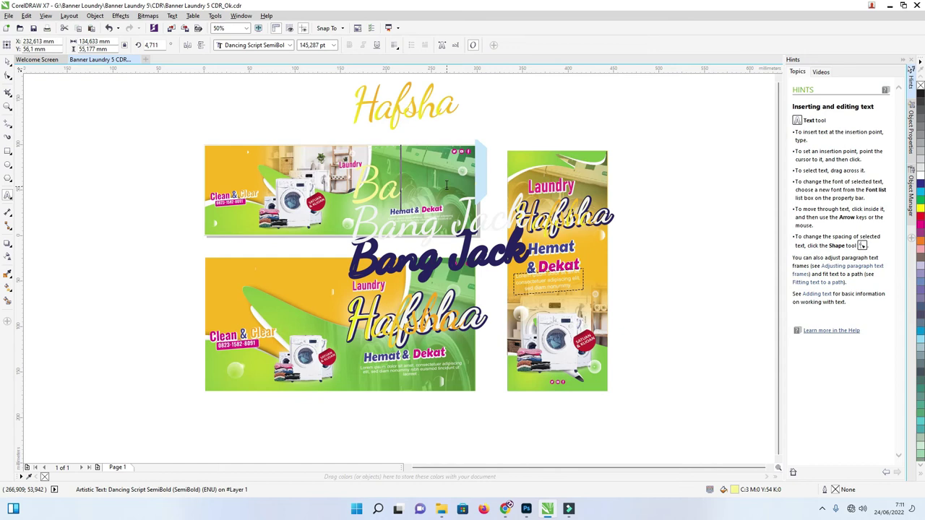
text(ng Jack)
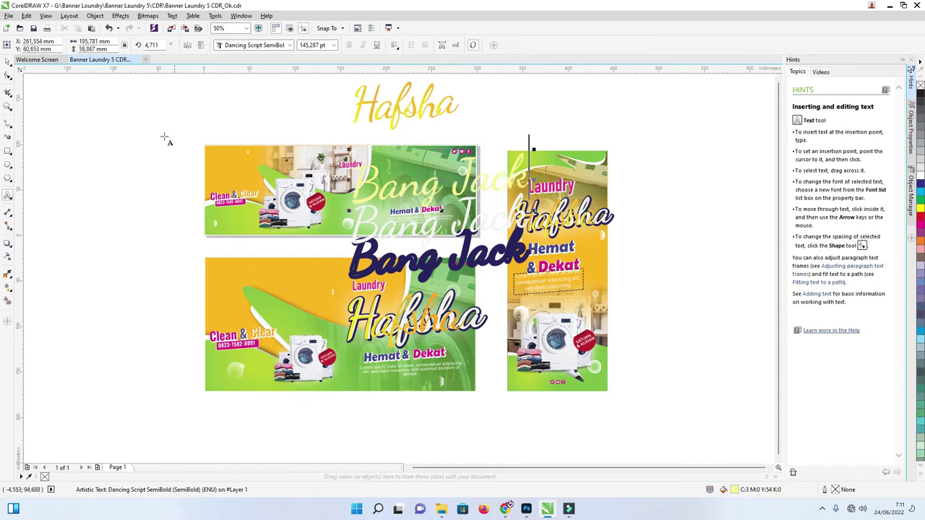
click(9, 63)
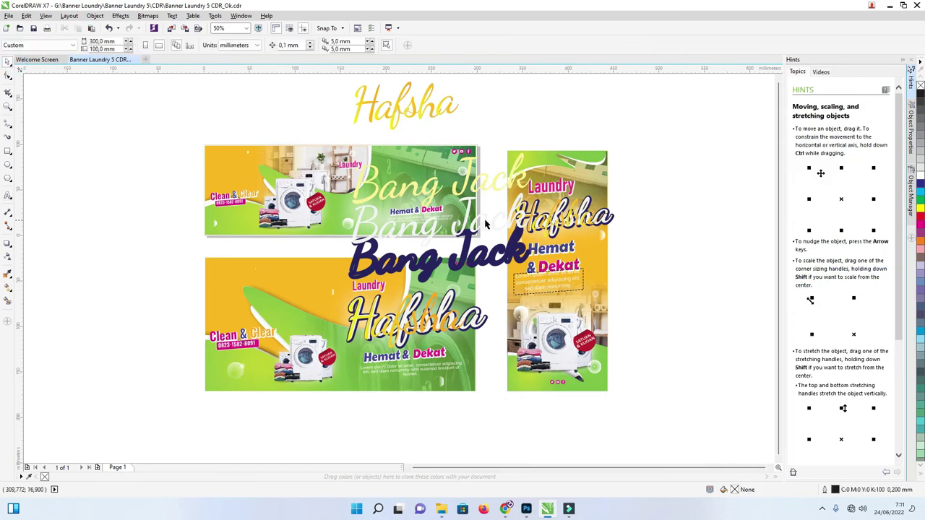
Realign the Bang Jack layers on the top banner and make the front layer white
drag(486, 194, 483, 185)
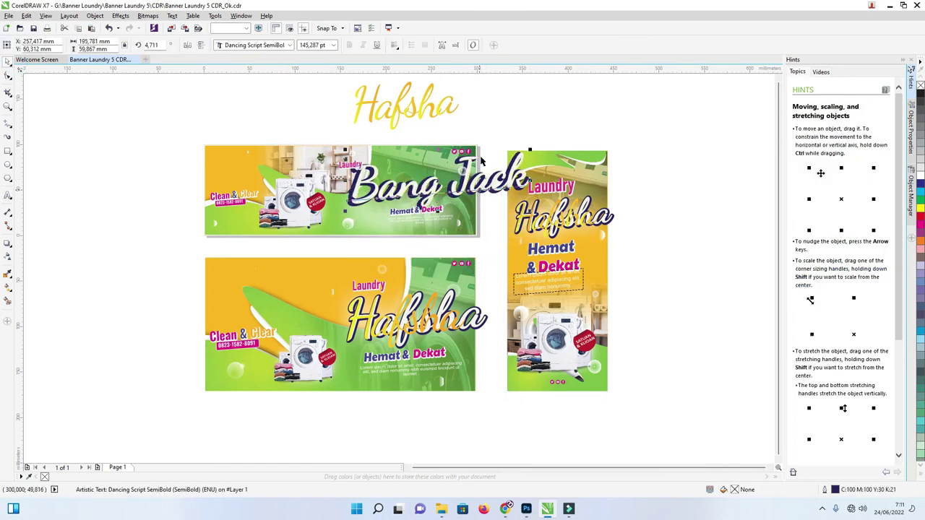
drag(477, 187, 483, 155)
scroll(497, 168, up, 2)
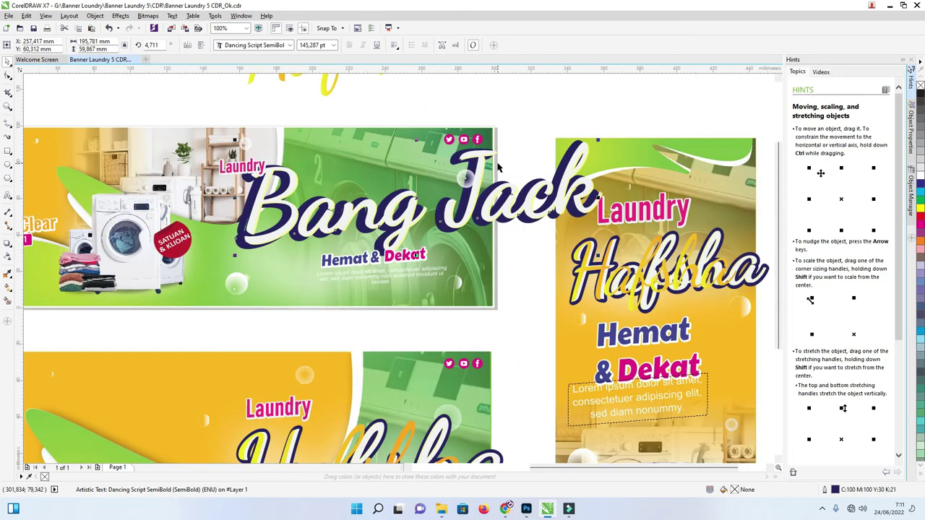
key(Right)
key(Right)
key(Right)
key(Right)
key(Right)
key(Right)
key(Right)
key(Right)
key(Right)
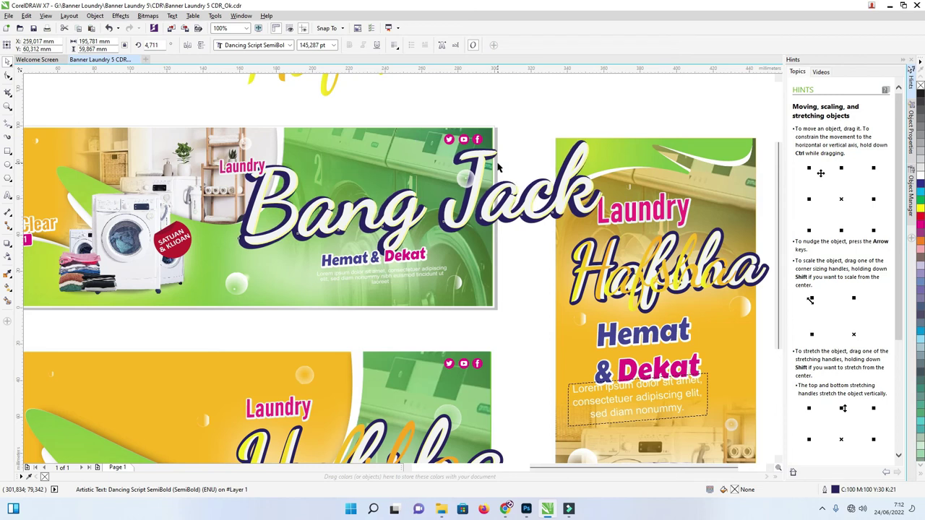
key(Right)
key(Right)
key(Right)
key(Right)
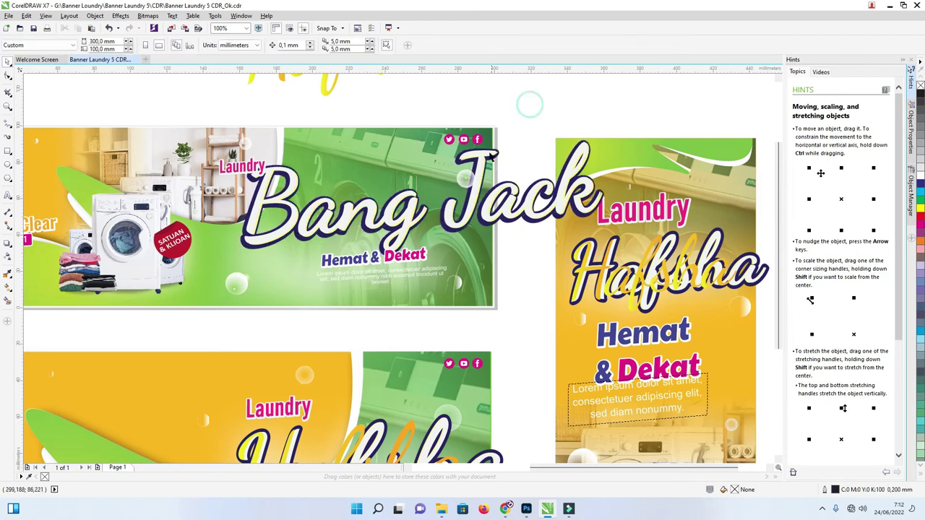
drag(475, 157, 477, 154)
scroll(478, 154, up, 1)
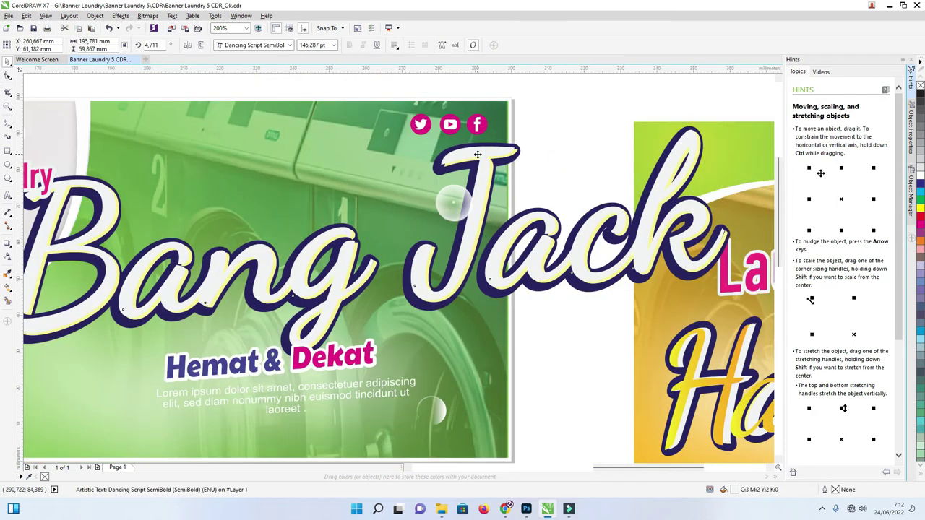
drag(478, 153, 496, 155)
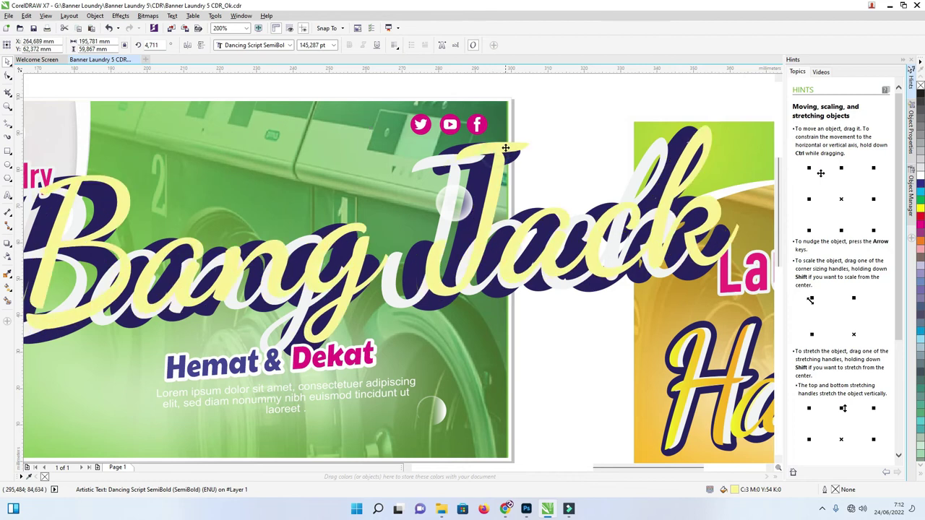
key(ctrl+z)
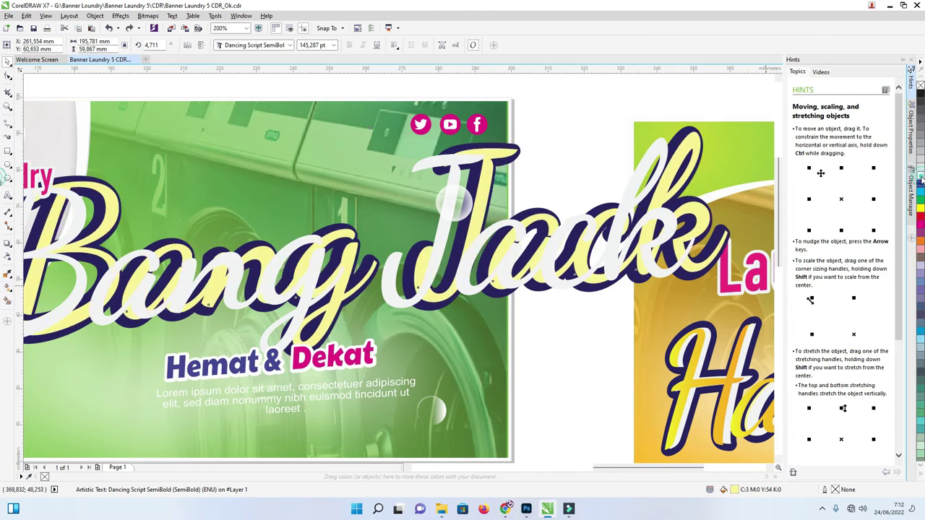
click(920, 179)
scroll(441, 158, down, 2)
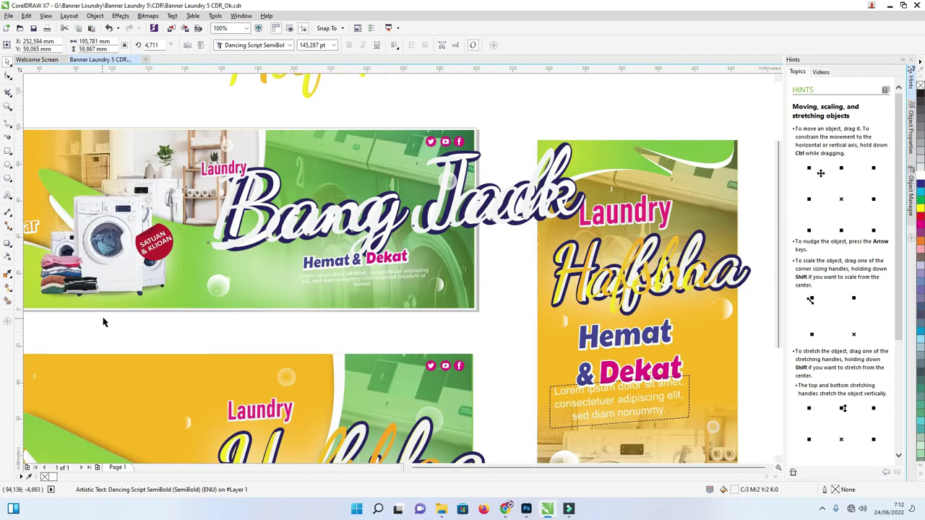
scroll(101, 318, down, 2)
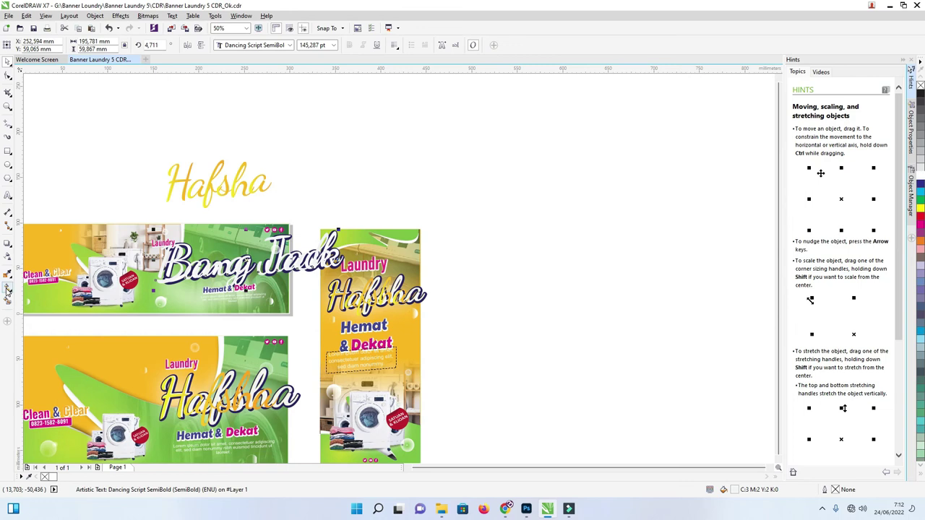
Copy Hafsha's yellow-to-orange fountain fill onto Bang Jack, then deselect and zoom out
click(8, 288)
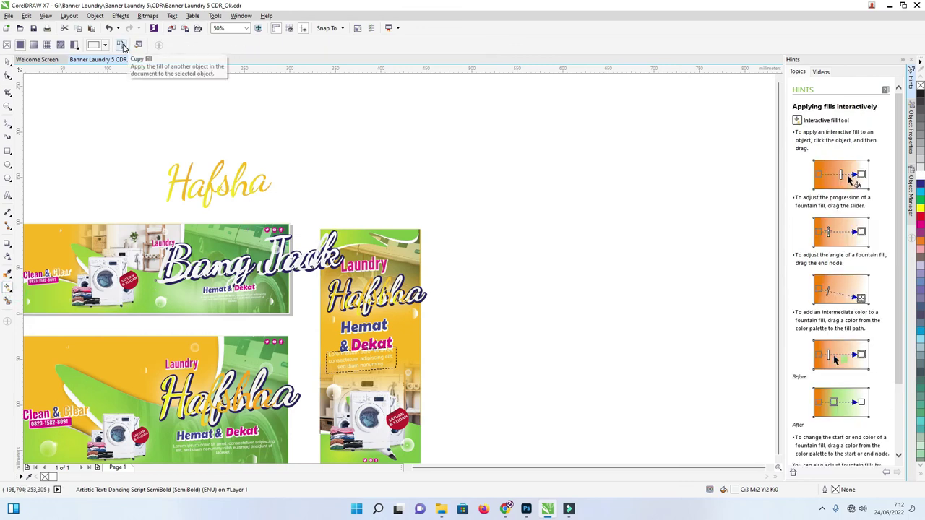
click(177, 182)
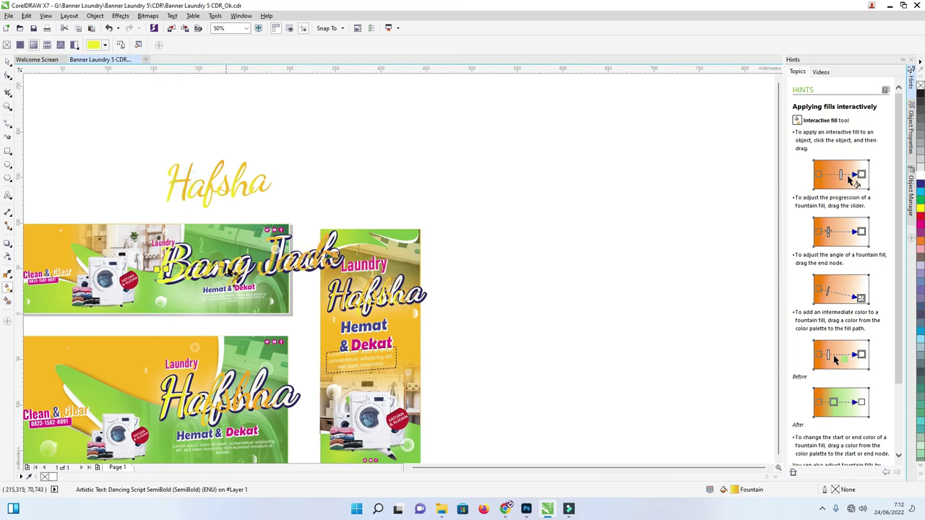
scroll(232, 272, up, 2)
click(8, 61)
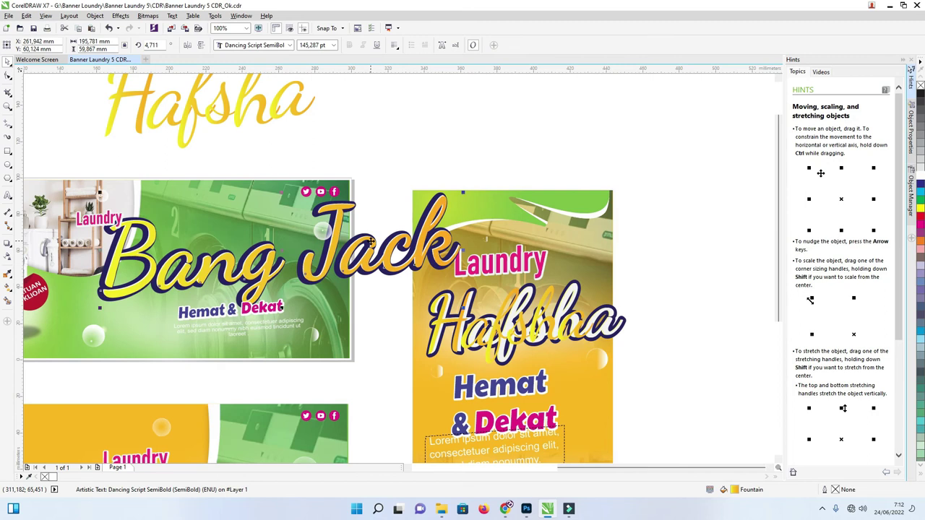
click(425, 162)
scroll(425, 162, down, 2)
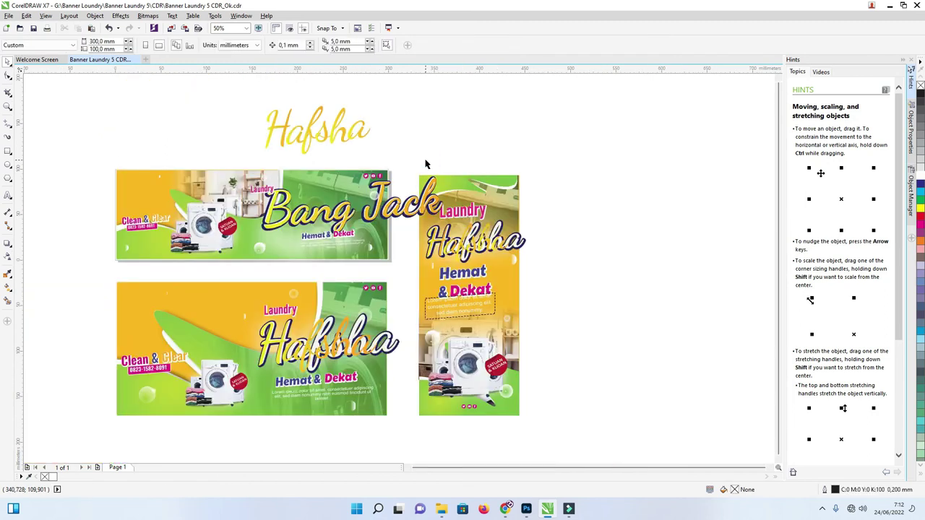
Butt the lower banner up against the top banner and select the top banner's photo
click(217, 296)
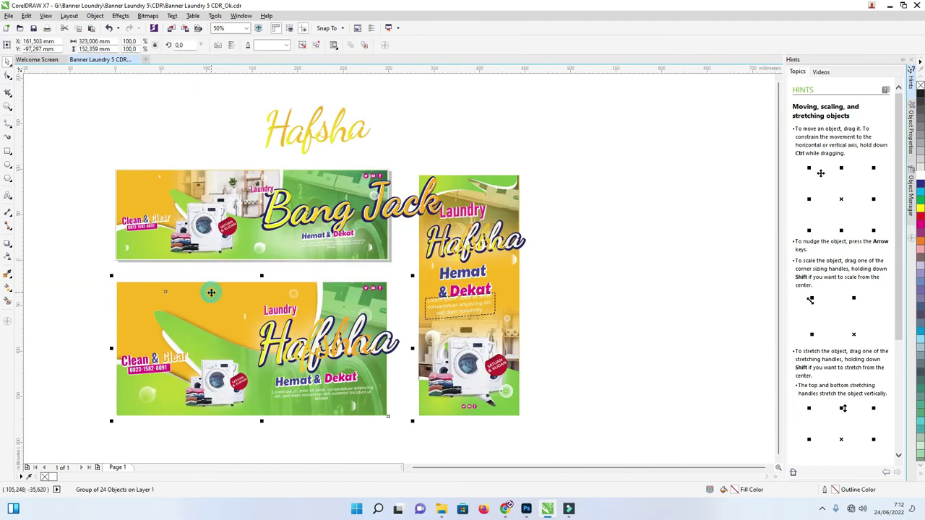
drag(228, 276, 232, 296)
click(237, 175)
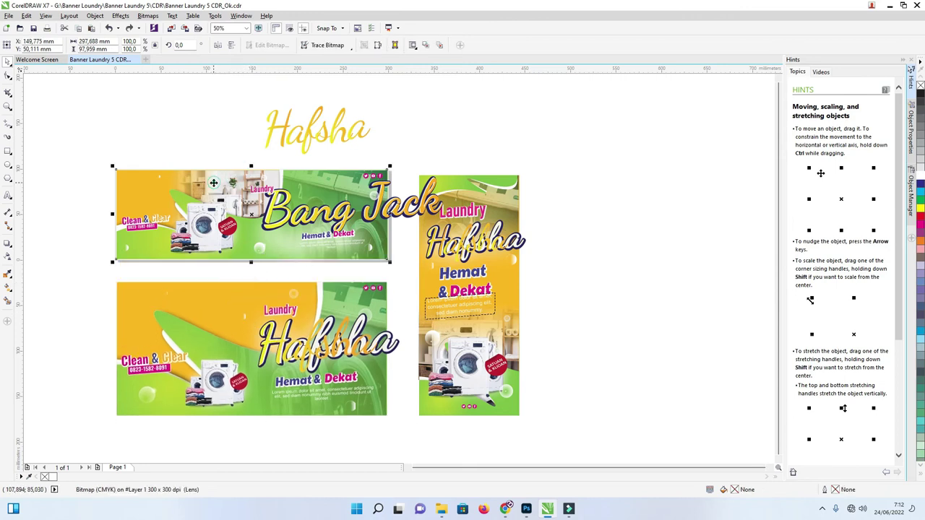
scroll(213, 183, down, 1)
drag(214, 183, 612, 188)
key(ctrl+z)
Place the top banner's artwork in empty space and pull its grey shapes apart to free the room photo
drag(108, 164, 307, 230)
mouse_move(228, 194)
mouse_down()
mouse_move(578, 192)
mouse_move(516, 135)
mouse_move(437, 258)
mouse_up()
drag(585, 188, 483, 117)
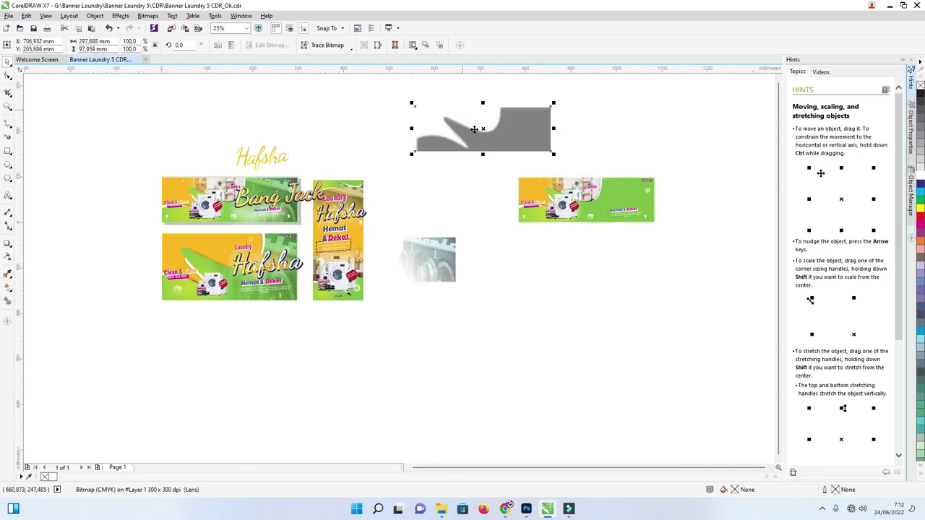
mouse_move(539, 207)
mouse_down()
mouse_move(477, 184)
mouse_move(433, 372)
mouse_up()
mouse_move(578, 182)
mouse_down()
mouse_move(304, 423)
mouse_move(239, 254)
mouse_up()
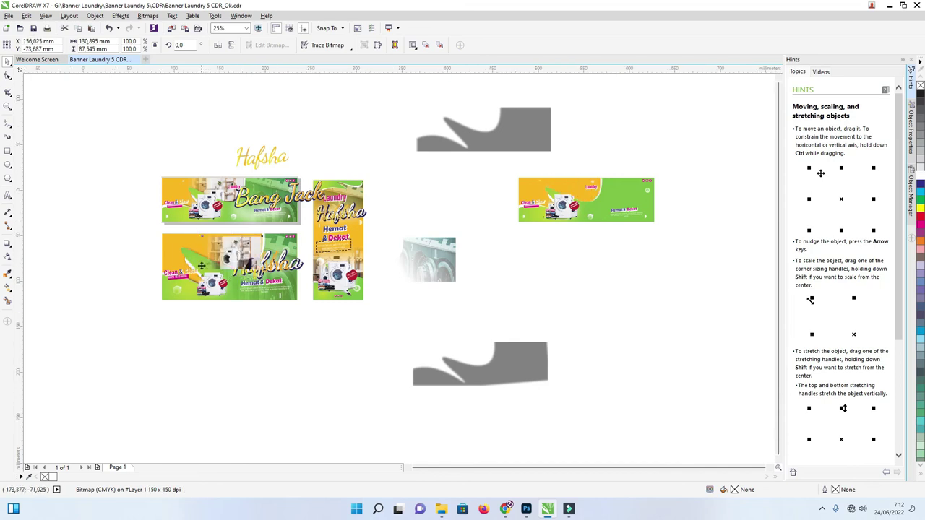
Adjust the room photo's stacking order so it sits on the lower banner
scroll(239, 254, up, 1)
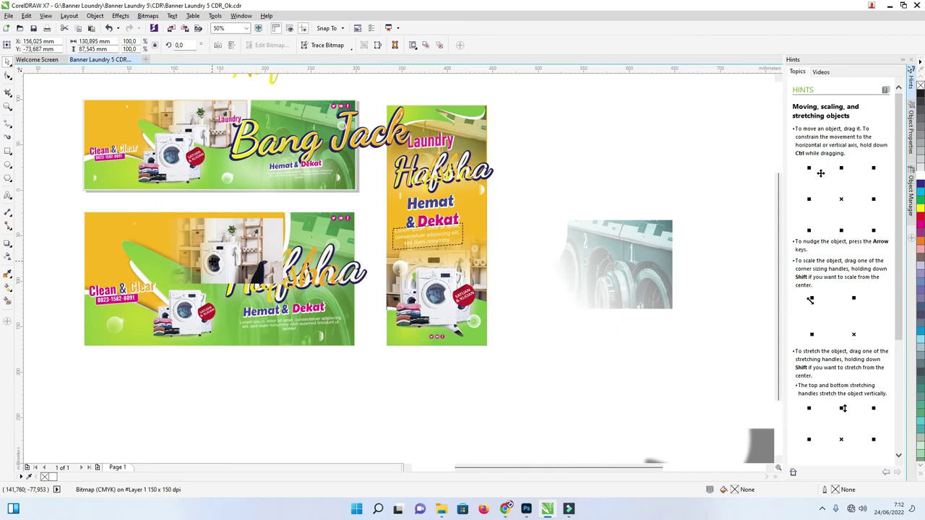
key(shift+Page_Down)
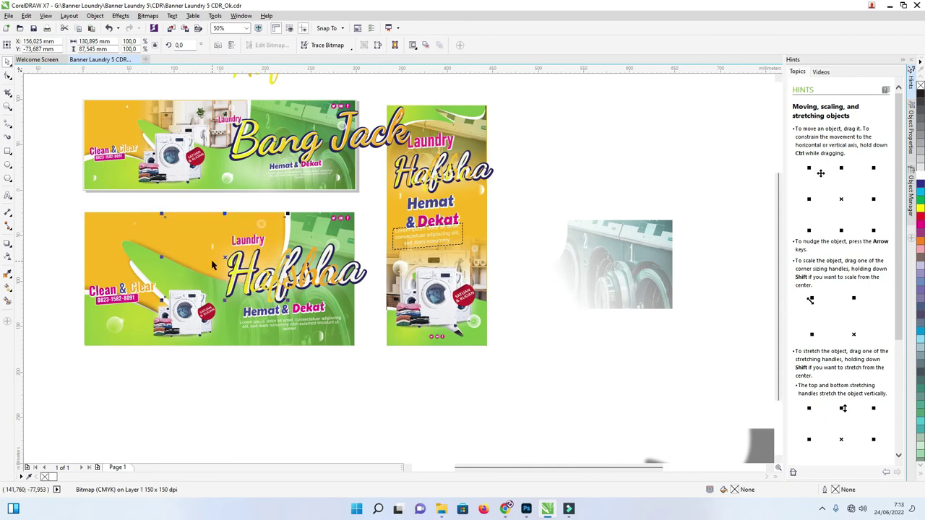
key(ctrl+Page_Up)
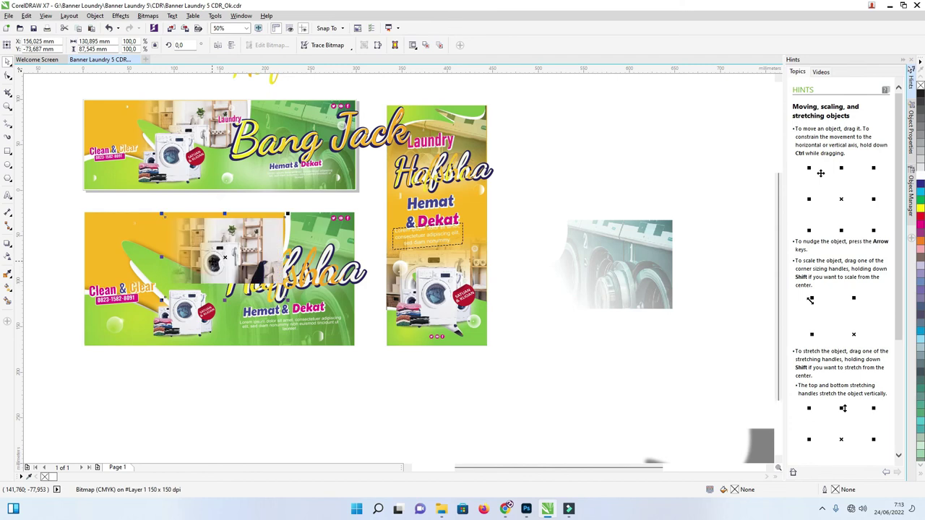
key(ctrl+Page_Down)
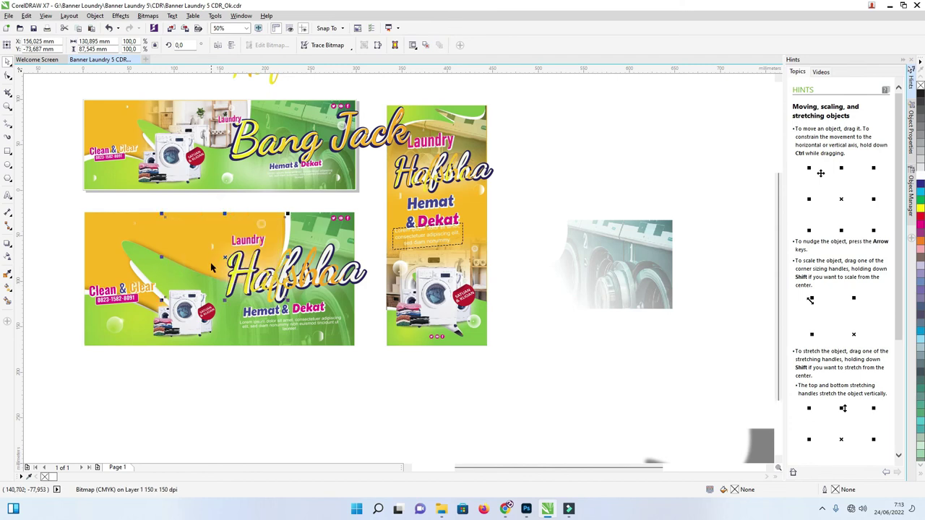
key(ctrl+Page_Up)
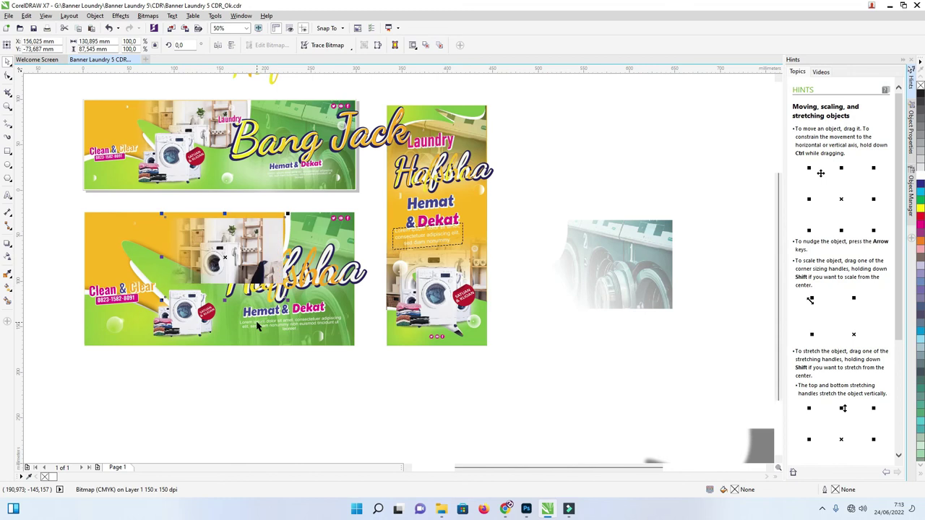
Ungroup all objects in the lower banner, then select its laundry-room photo
click(257, 325)
right_click(257, 326)
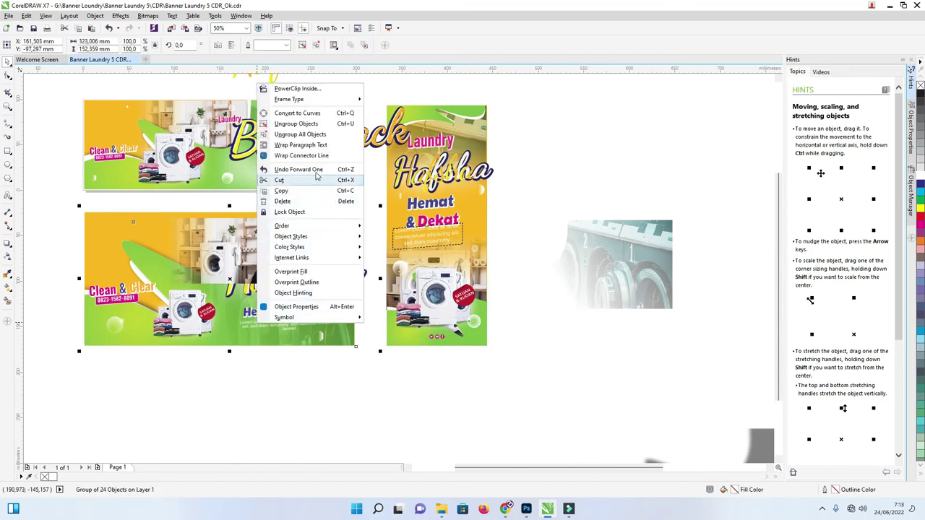
click(302, 134)
click(265, 425)
click(218, 229)
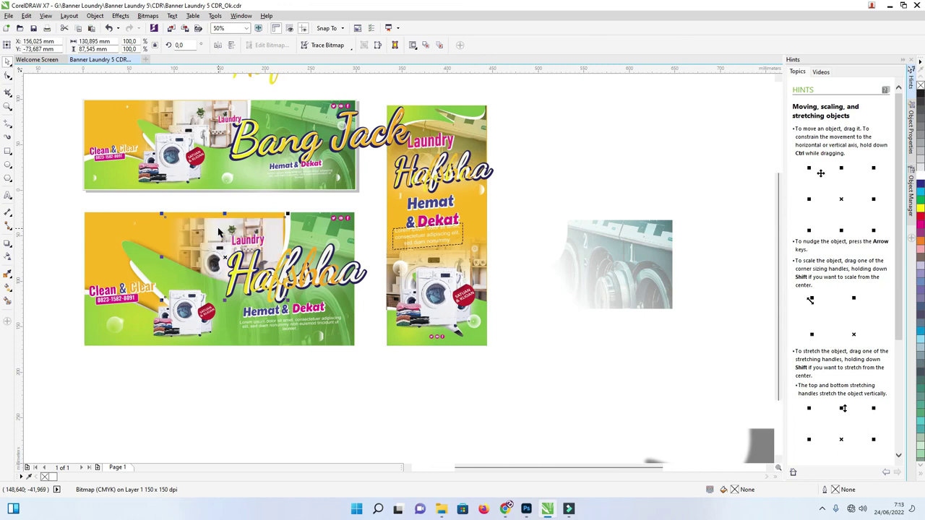
Scale the room photo to about 135.4% and nudge it slightly right
drag(164, 299, 119, 327)
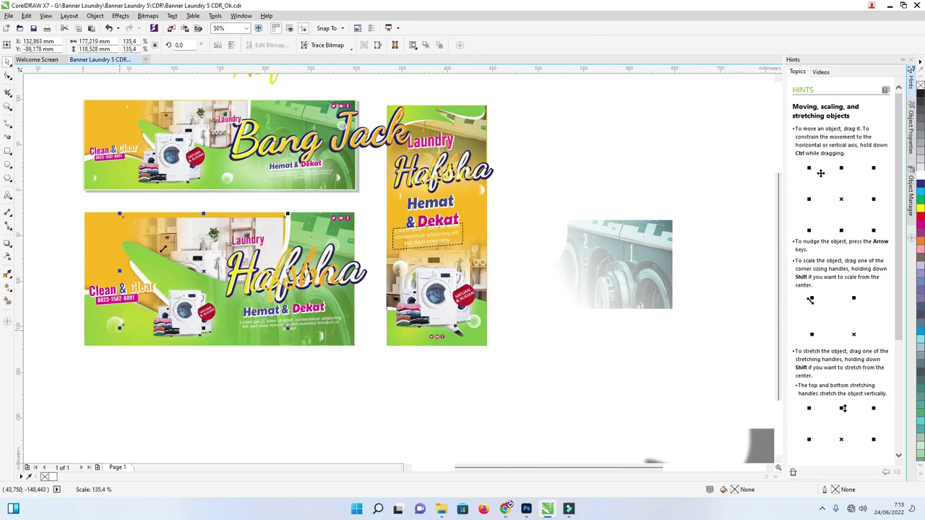
shift+click(97, 229)
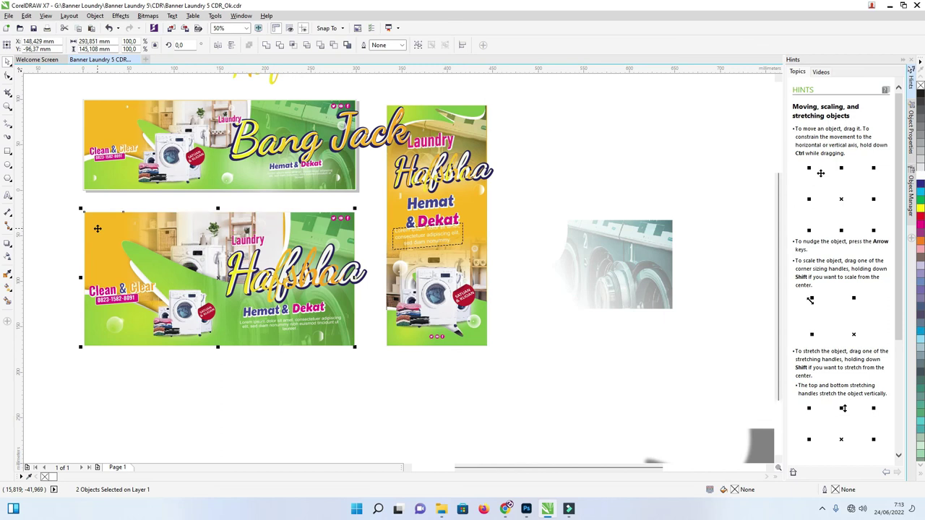
click(204, 217)
click(170, 221)
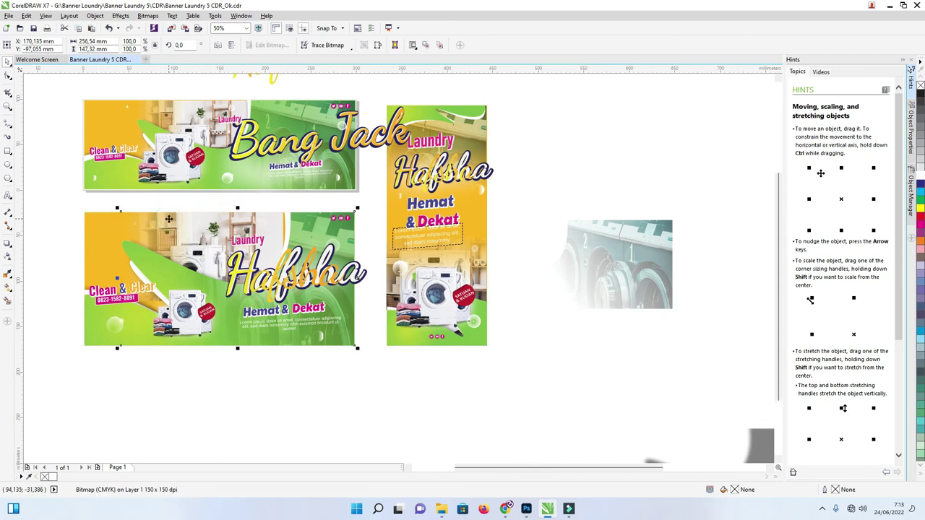
click(148, 220)
click(76, 199)
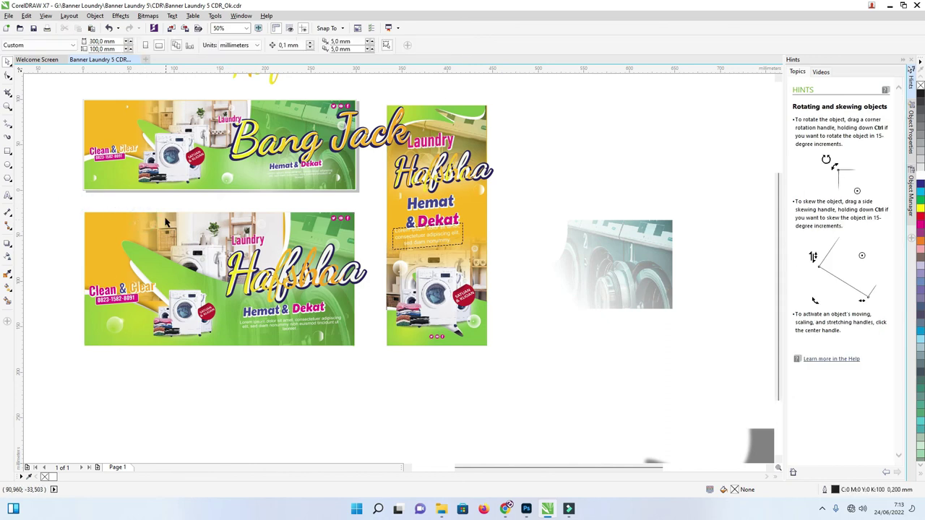
mouse_move(166, 221)
mouse_down()
mouse_move(183, 220)
mouse_move(195, 237)
mouse_up()
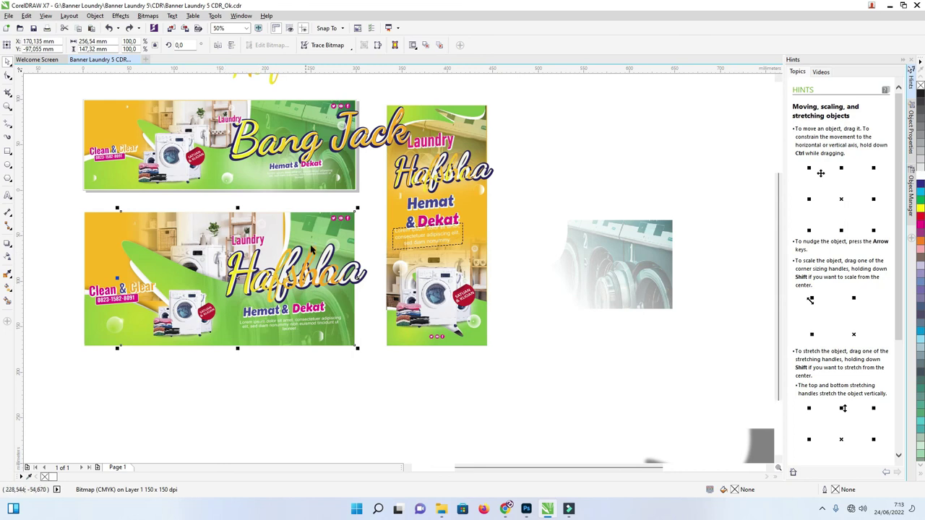
Reposition the lower banner's photo and move the faded photo up behind the banner
key(Tab)
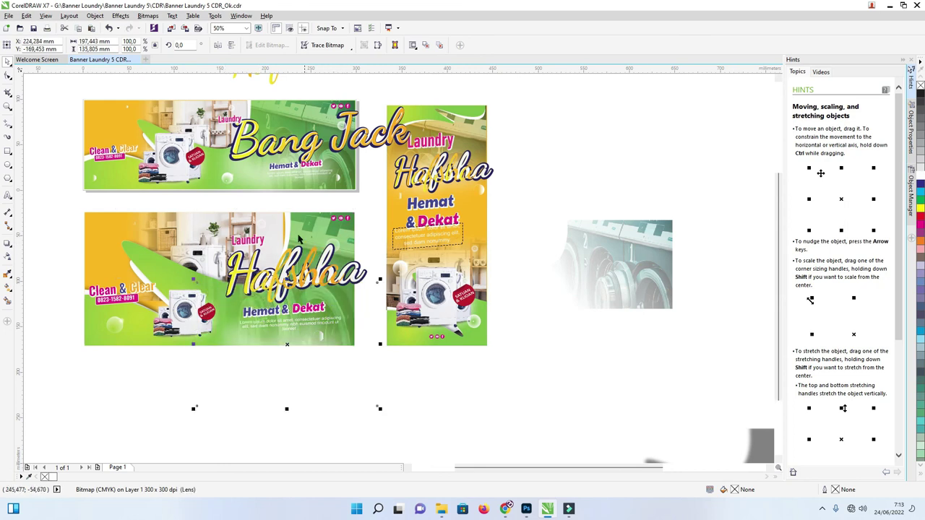
mouse_move(184, 224)
mouse_down()
mouse_move(172, 224)
mouse_move(179, 243)
mouse_up()
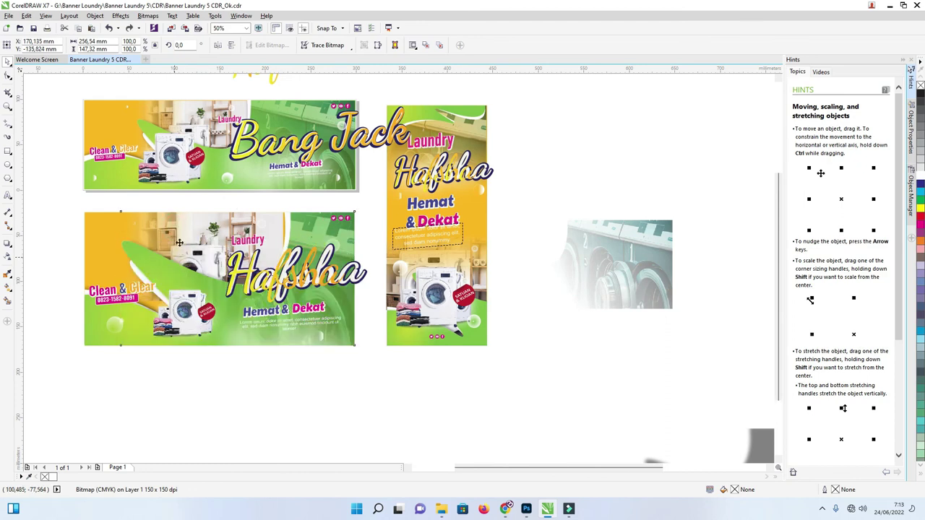
click(176, 217)
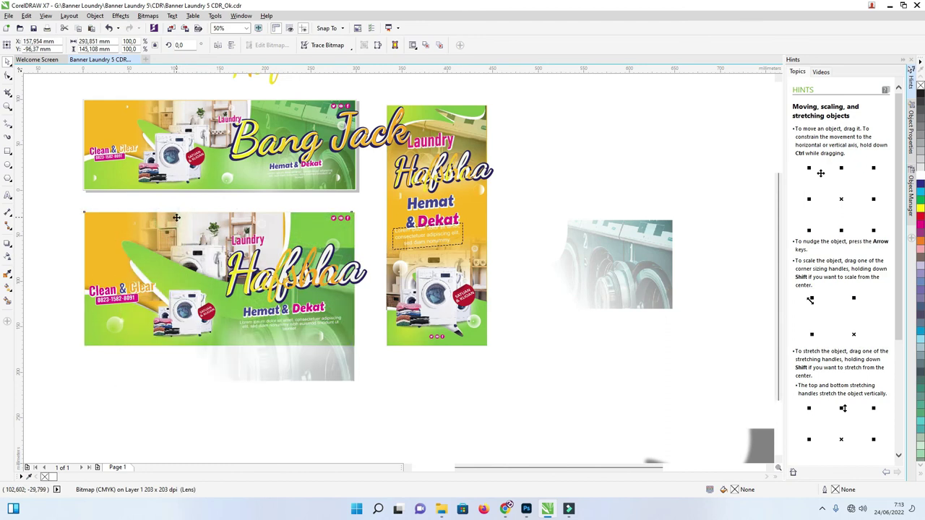
drag(177, 217, 174, 225)
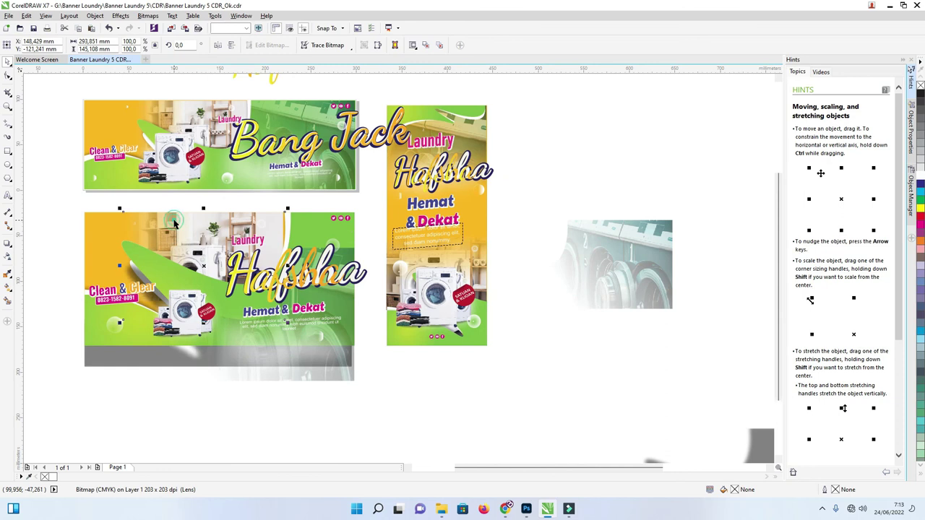
click(174, 224)
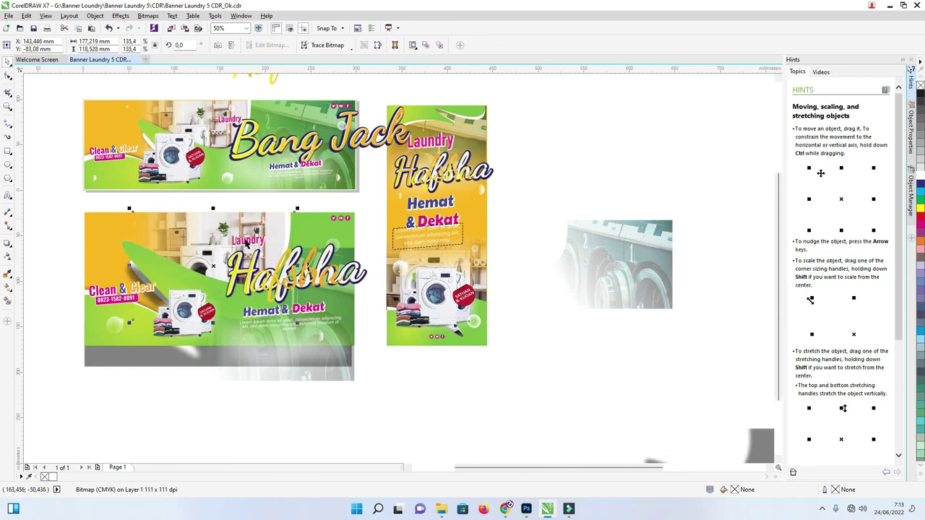
Move the washing-machine photo onto the banner's right side and align all three photos with the banner
click(308, 368)
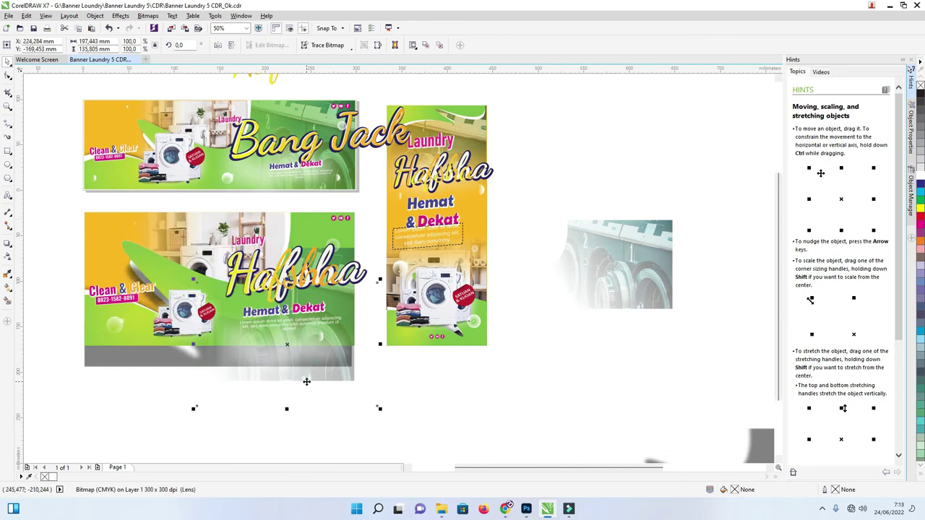
drag(323, 358, 323, 269)
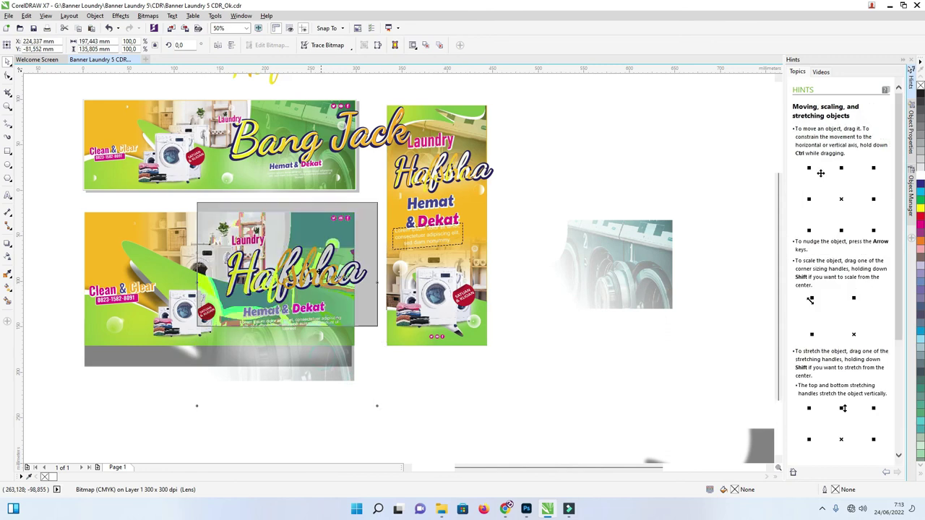
click(318, 367)
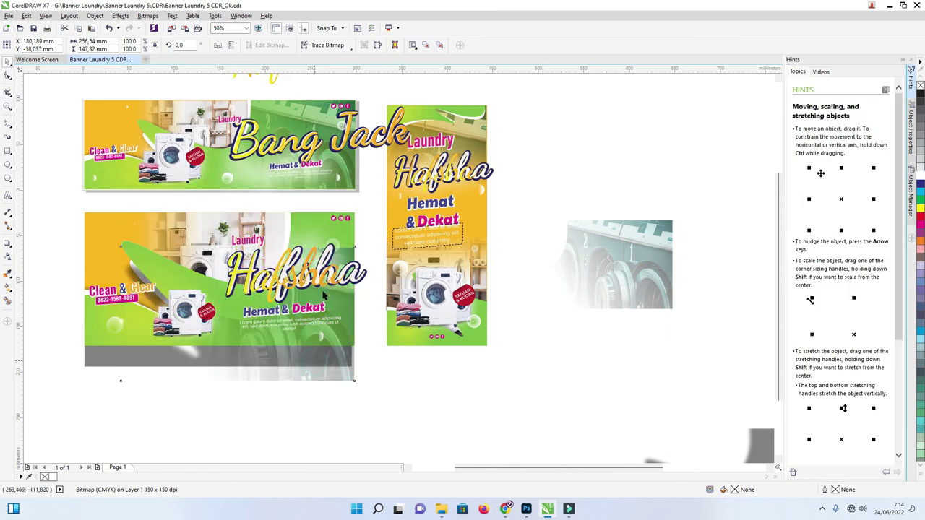
click(320, 370)
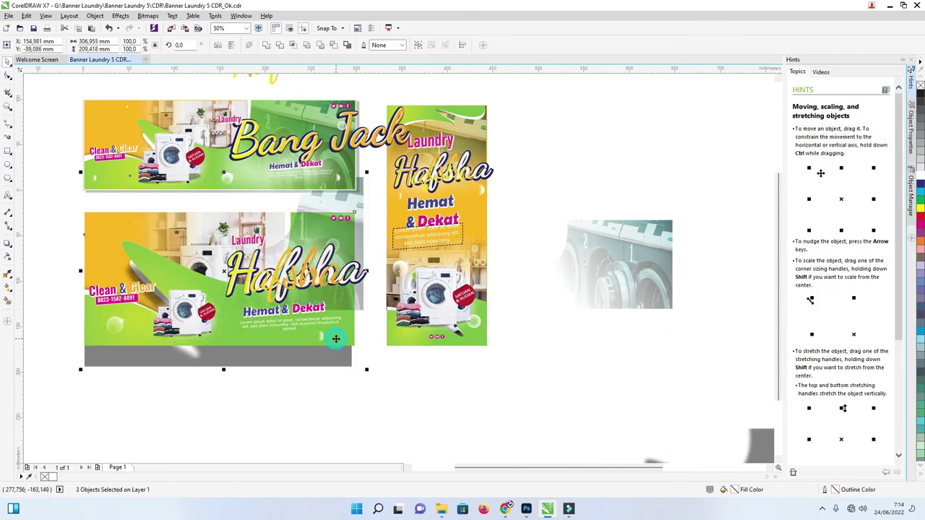
drag(336, 338, 337, 338)
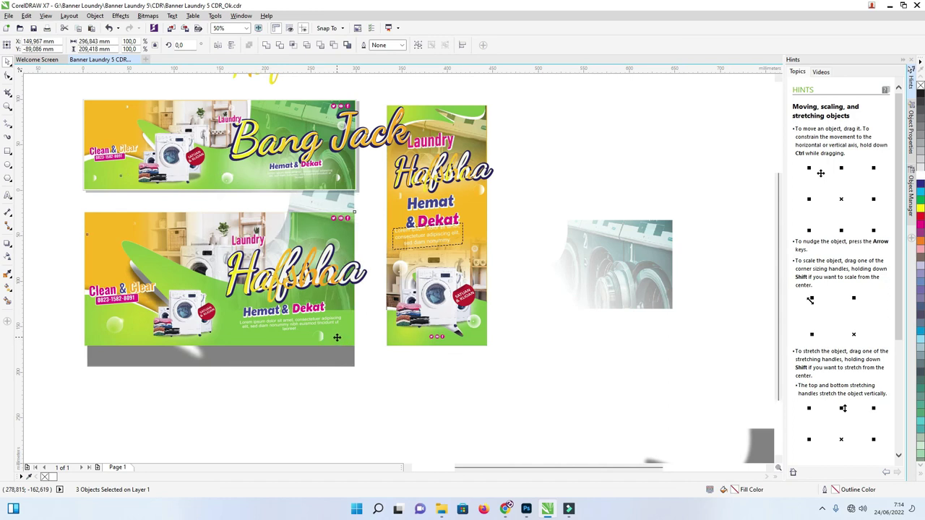
click(334, 384)
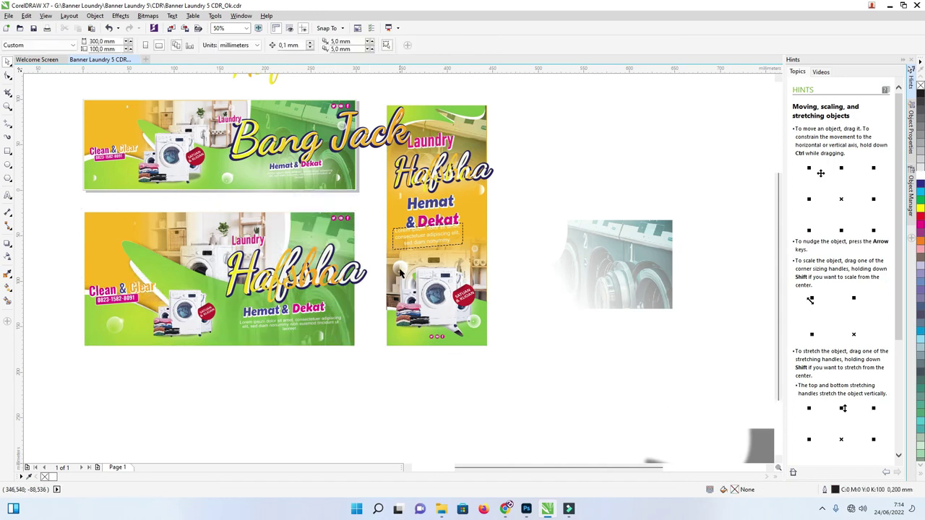